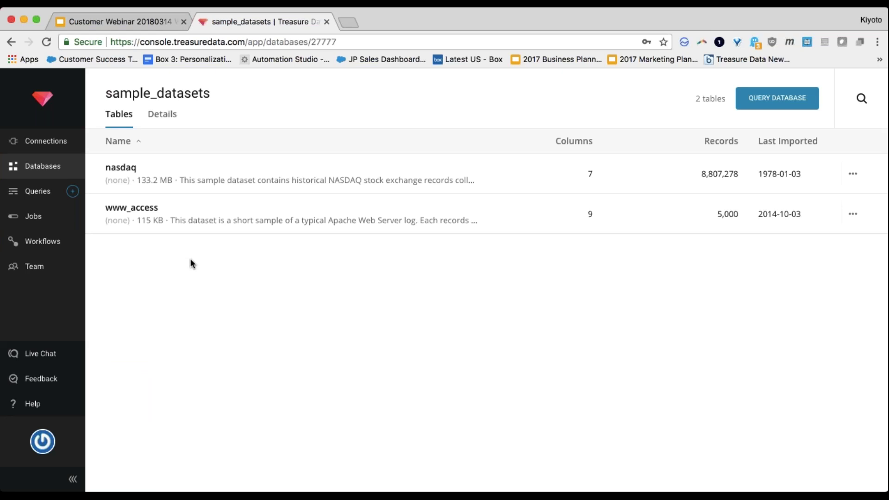
Step: Browse the time and usd records of realtime_sample_data's bitcoin table, then go to Workflows
click(11, 42)
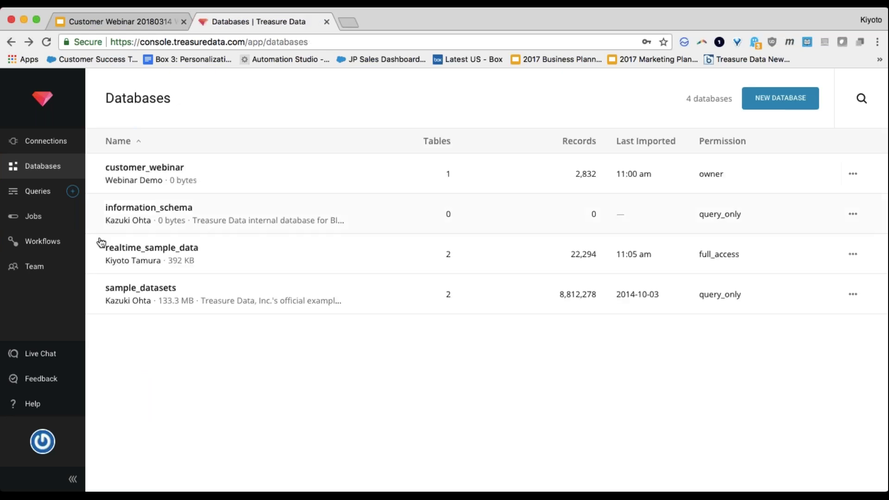
click(156, 255)
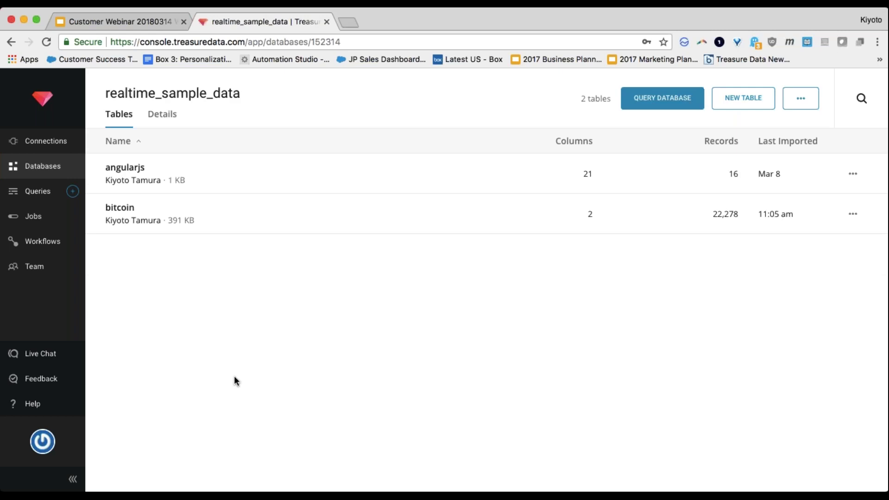
click(132, 220)
scroll(258, 391, down, 3)
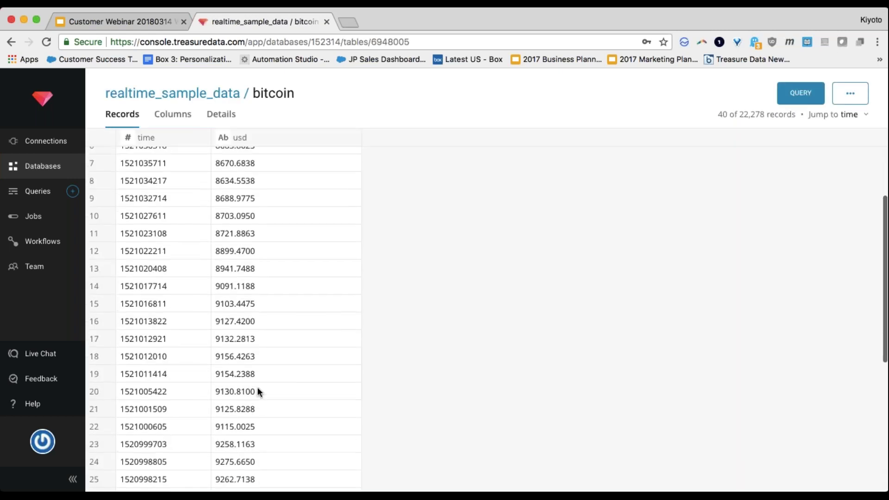
scroll(257, 388, down, 1)
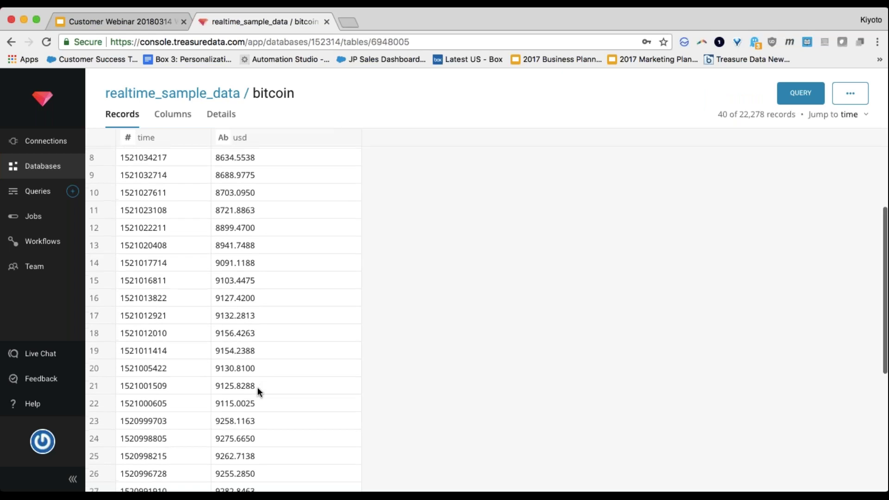
scroll(257, 389, up, 2)
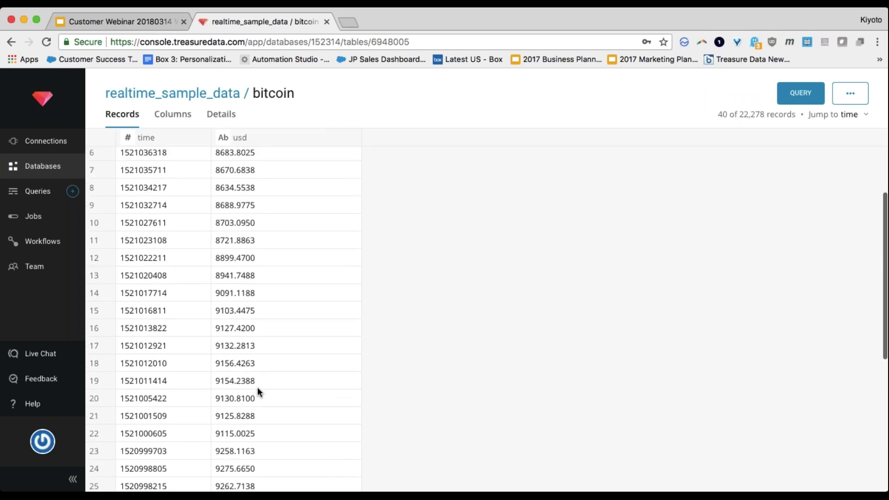
scroll(258, 391, up, 2)
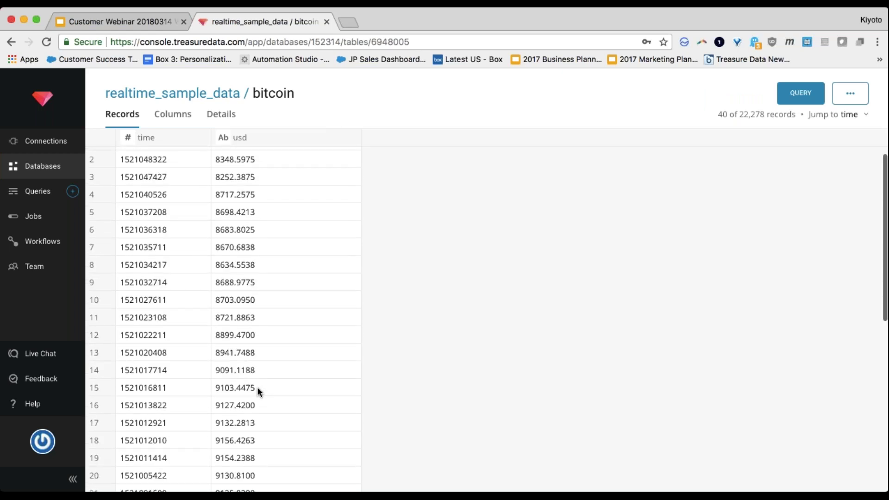
click(61, 244)
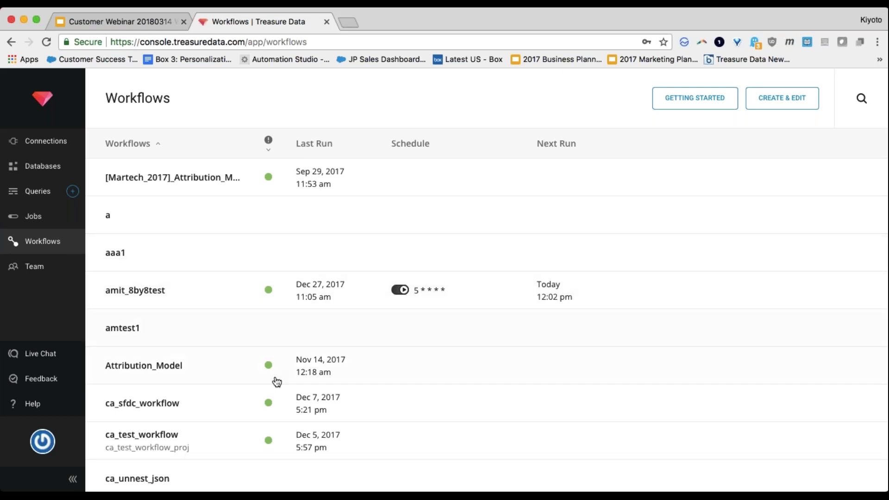
Step: Review the Attribution_Model workflow's definition code, then go to the saved Queries list
scroll(231, 384, down, 1)
click(195, 364)
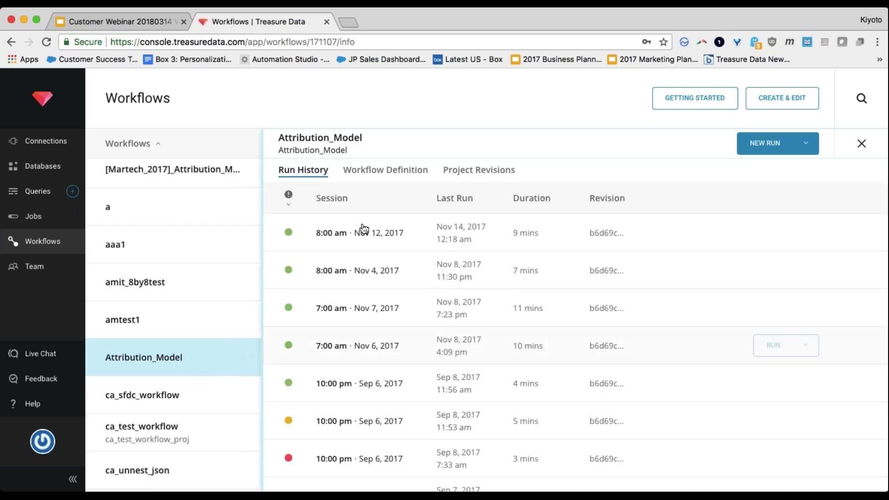
click(389, 172)
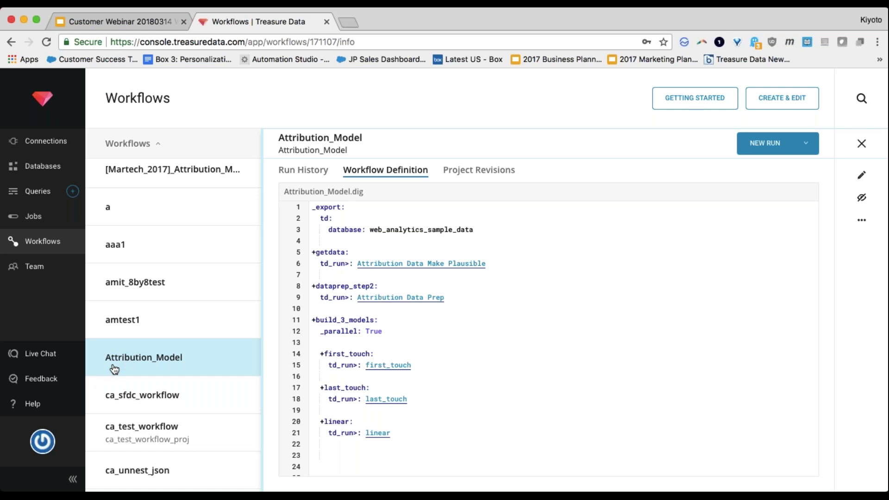
click(45, 194)
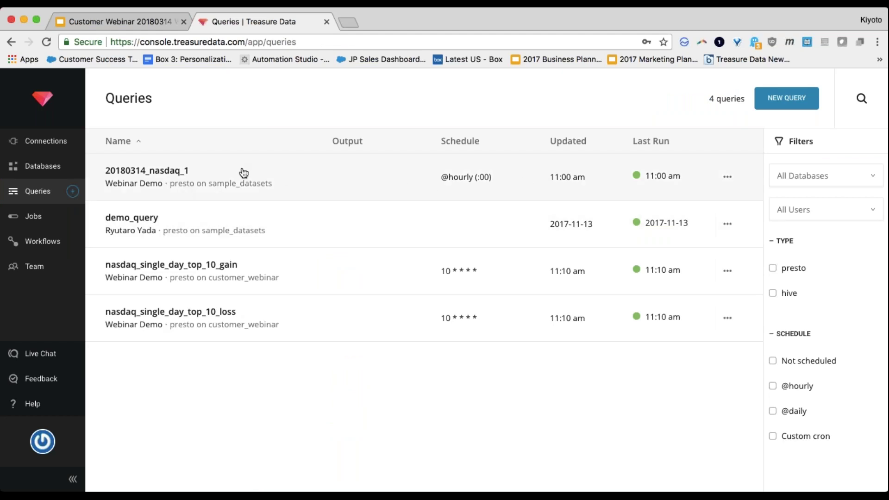
click(152, 184)
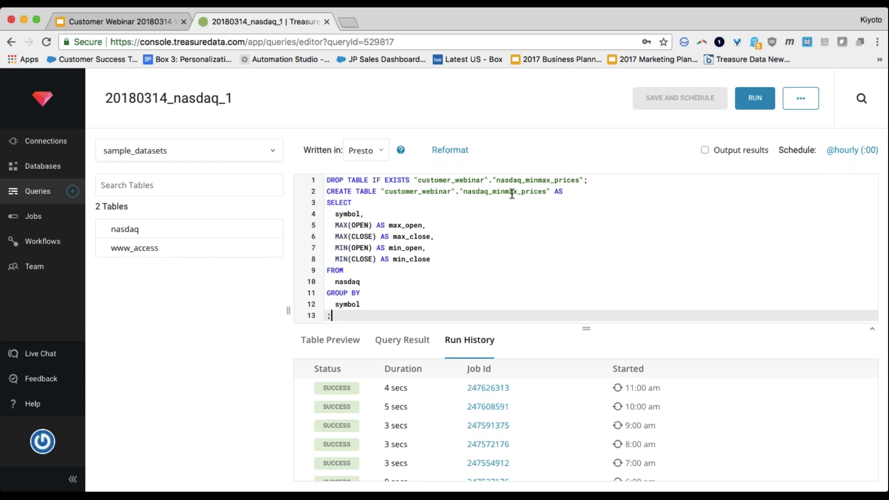
scroll(525, 429, down, 5)
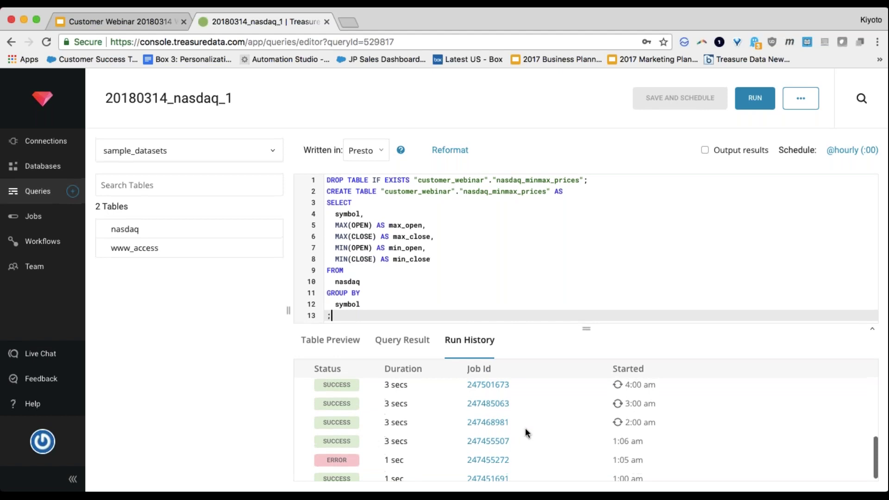
scroll(527, 431, down, 1)
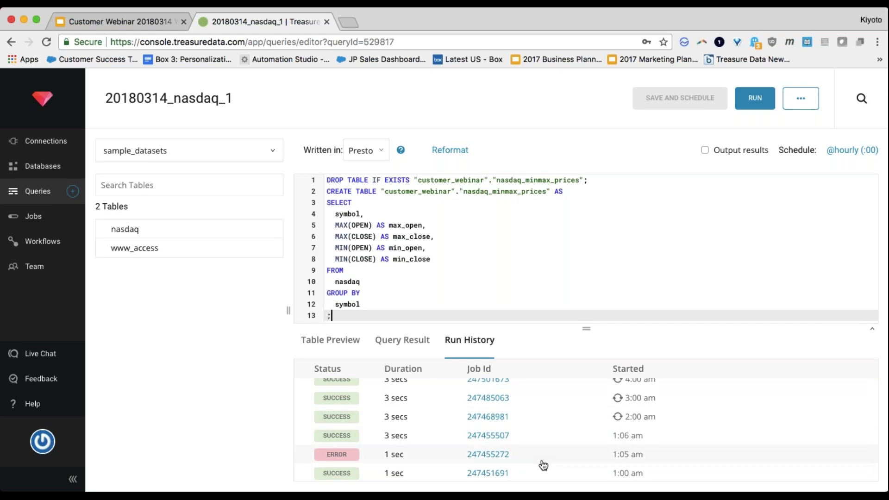
scroll(543, 465, up, 5)
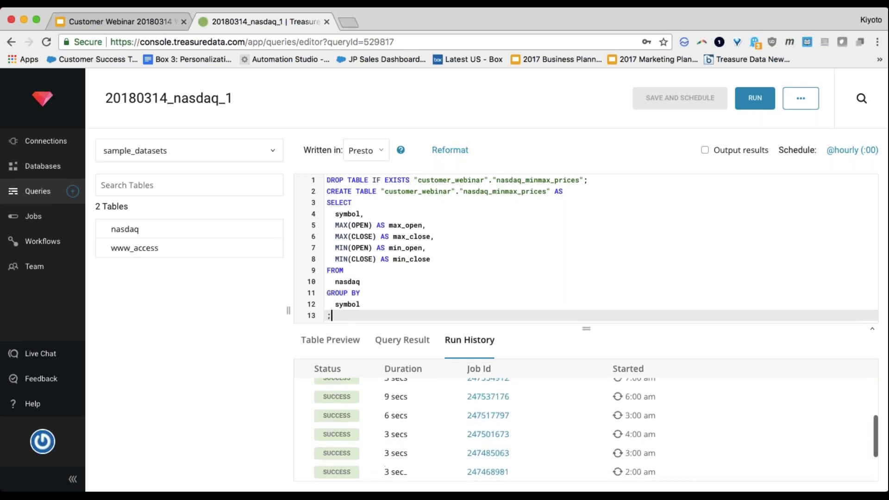
scroll(586, 426, up, 2)
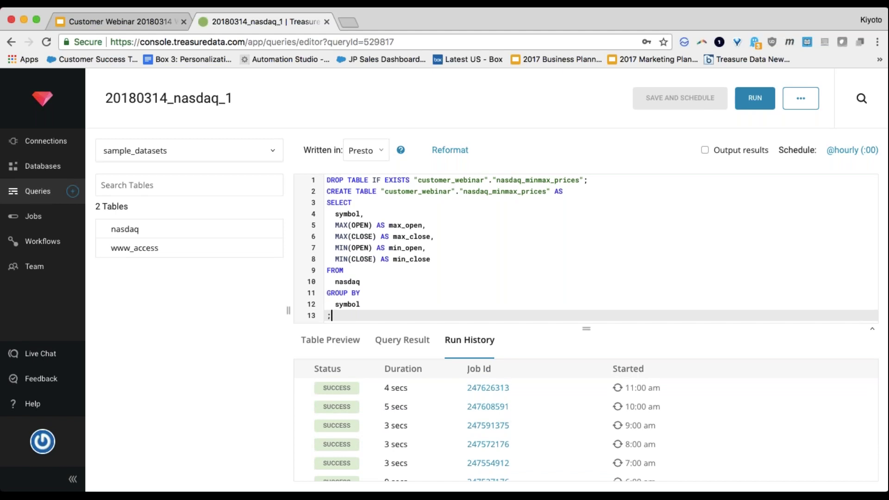
click(11, 42)
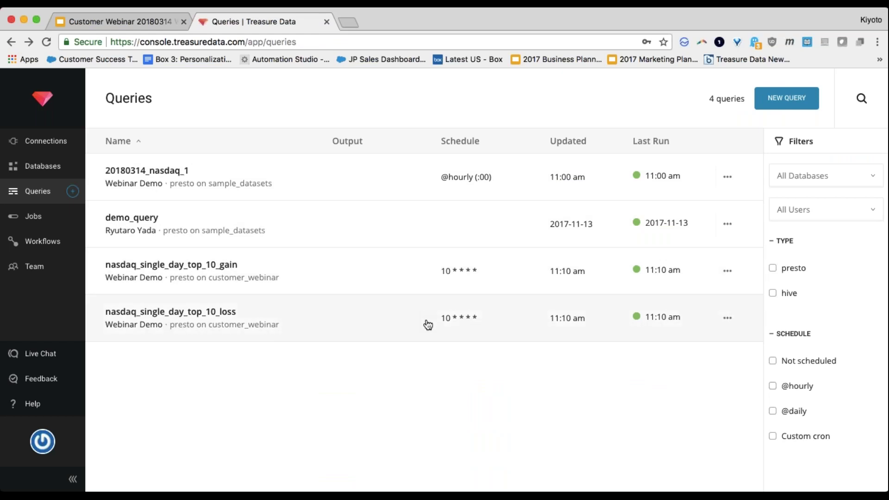
click(254, 278)
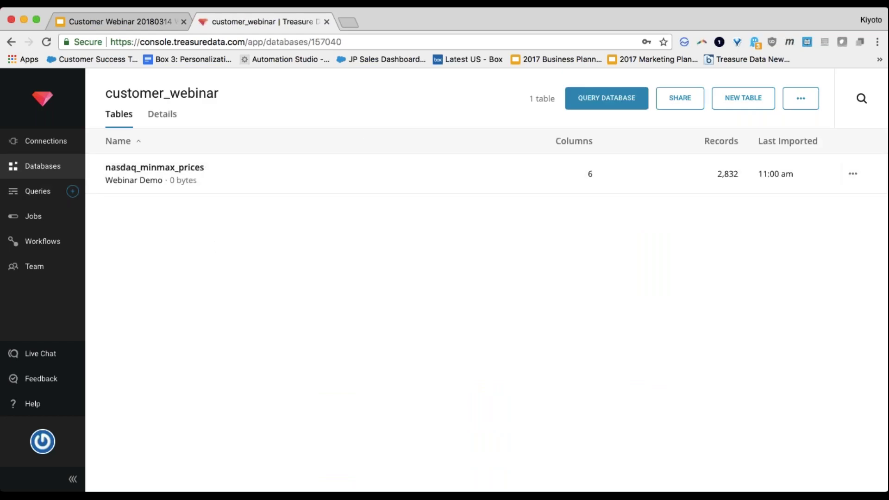
click(12, 42)
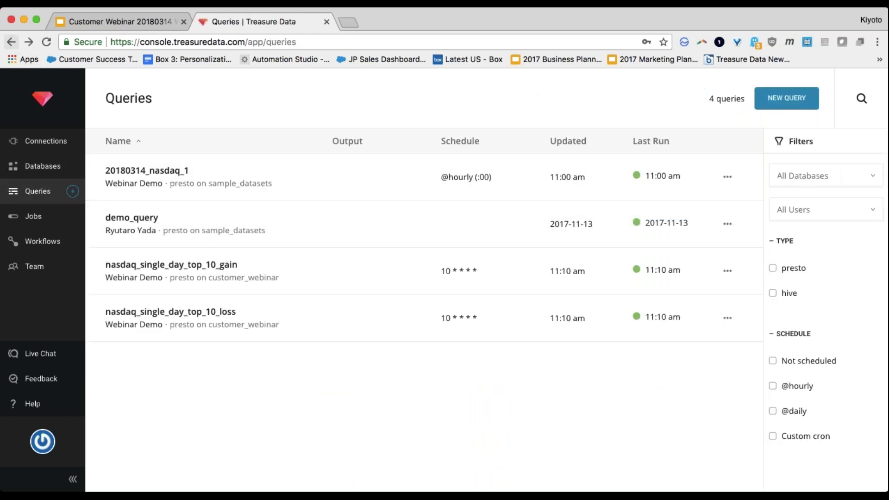
click(192, 272)
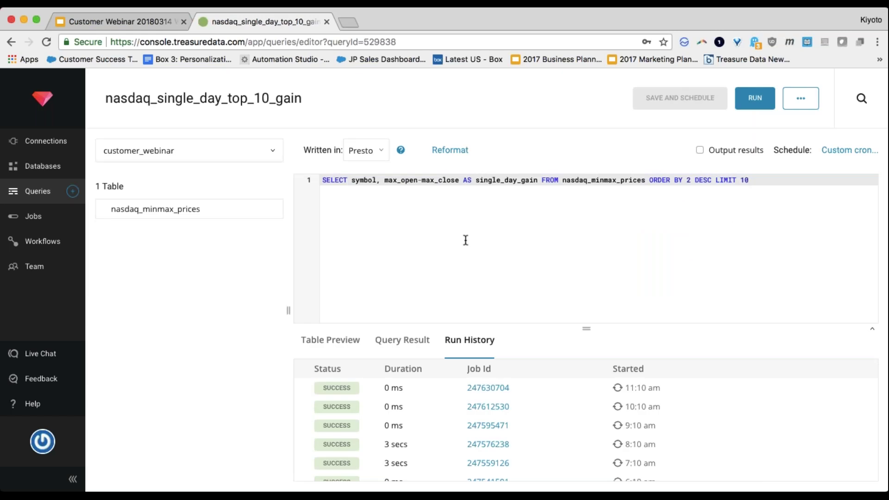
scroll(510, 415, down, 5)
scroll(510, 415, up, 5)
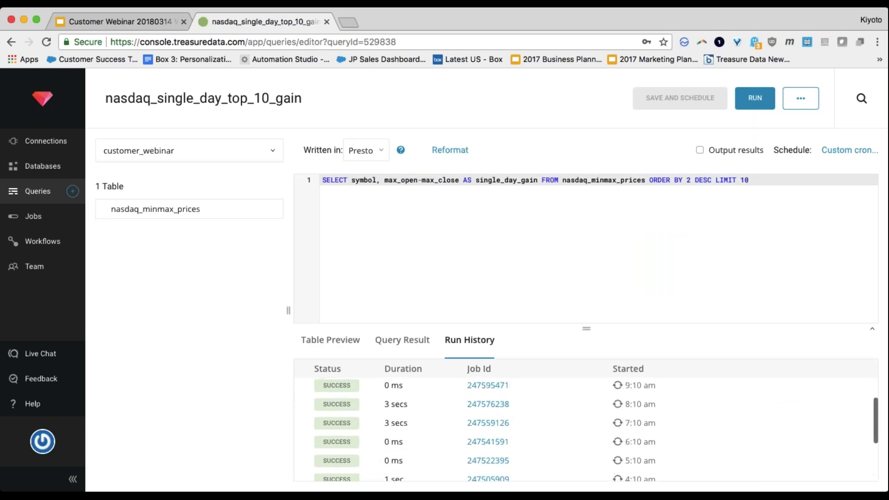
click(397, 346)
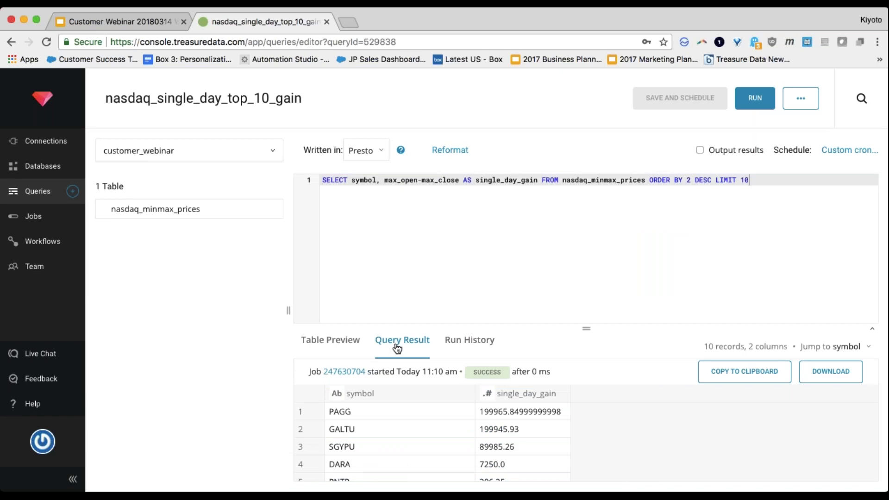
scroll(444, 446, down, 2)
scroll(444, 445, down, 2)
scroll(443, 445, up, 5)
double_click(600, 183)
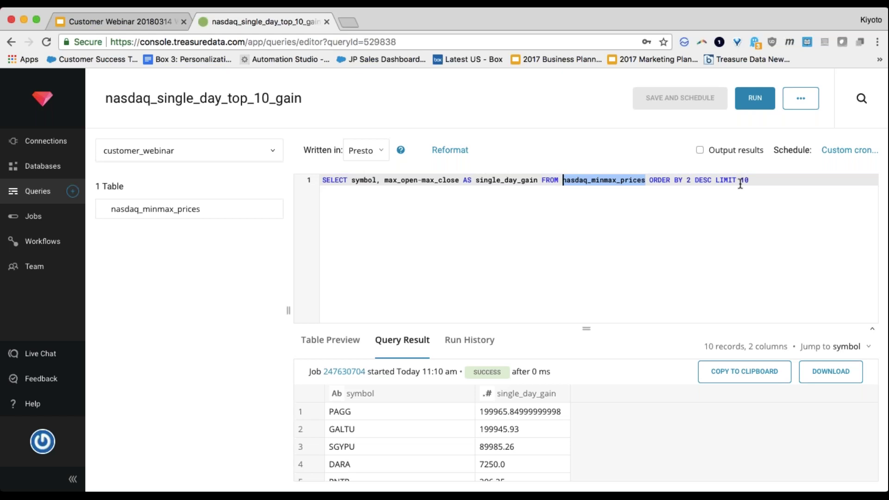
scroll(518, 395, down, 5)
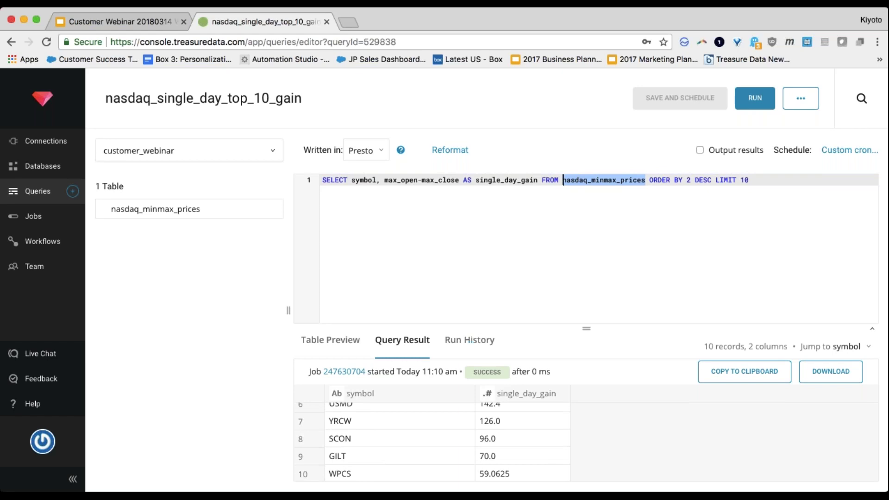
click(12, 42)
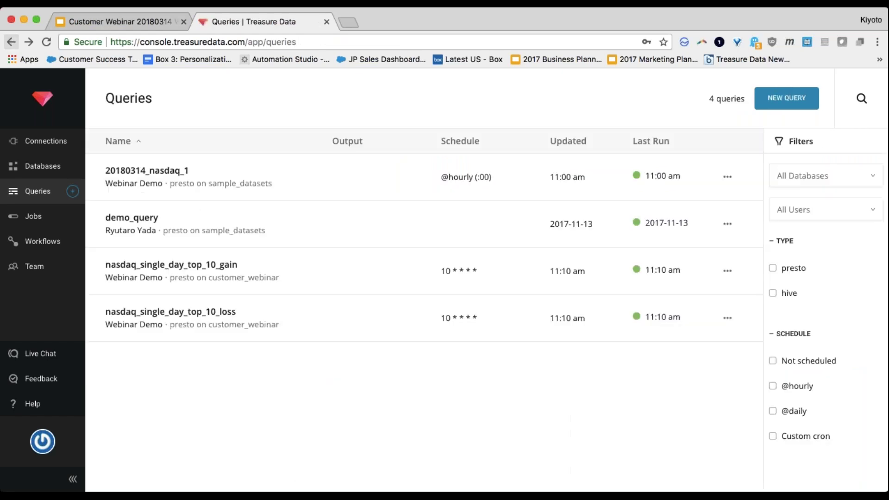
click(155, 316)
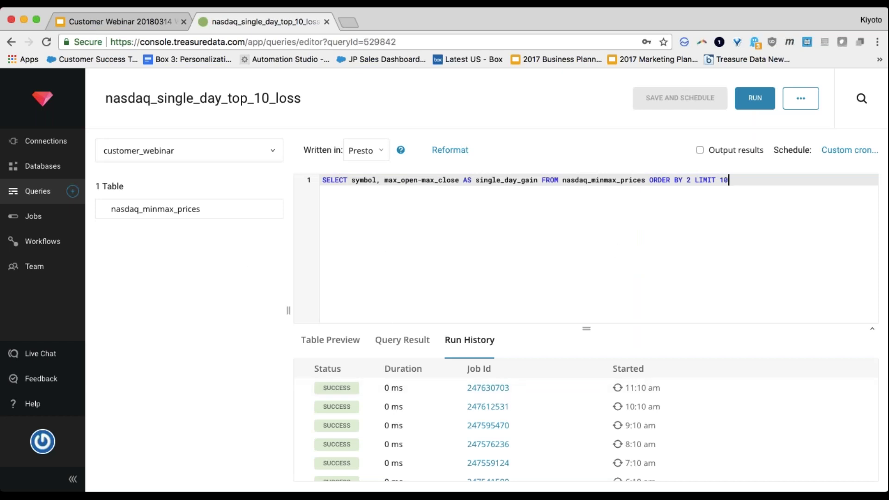
click(386, 355)
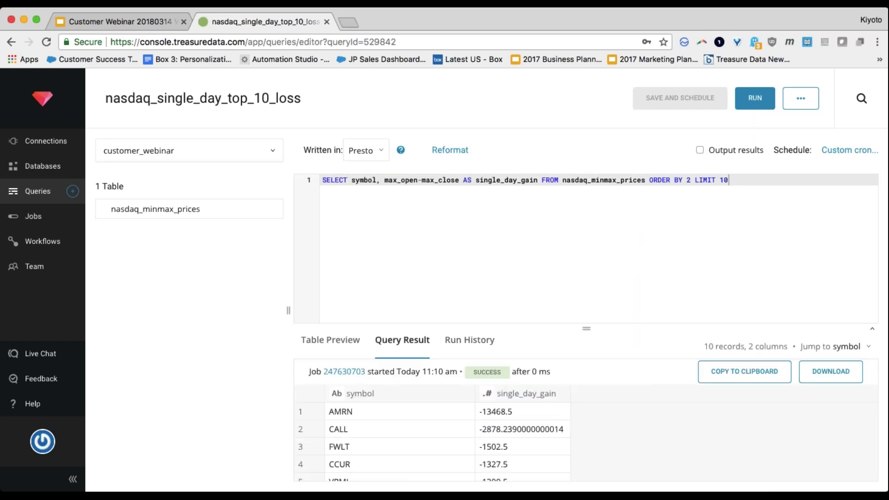
scroll(516, 440, down, 5)
scroll(516, 440, up, 5)
scroll(517, 446, down, 5)
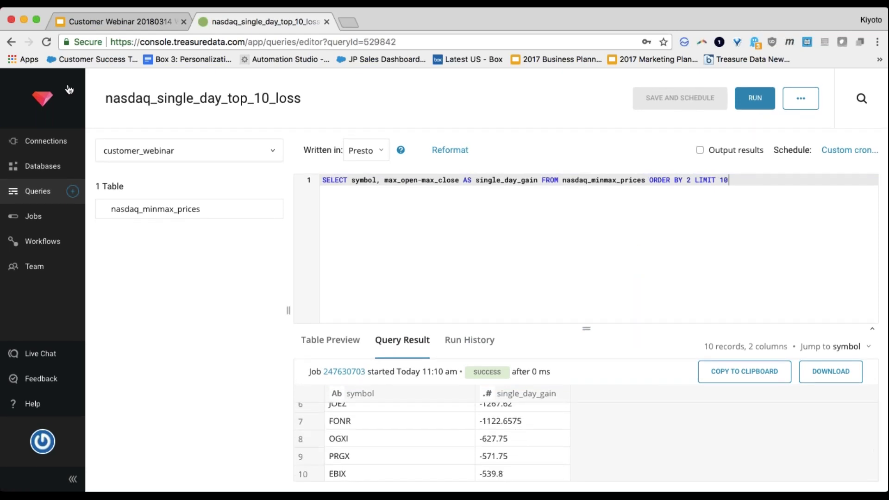
click(11, 41)
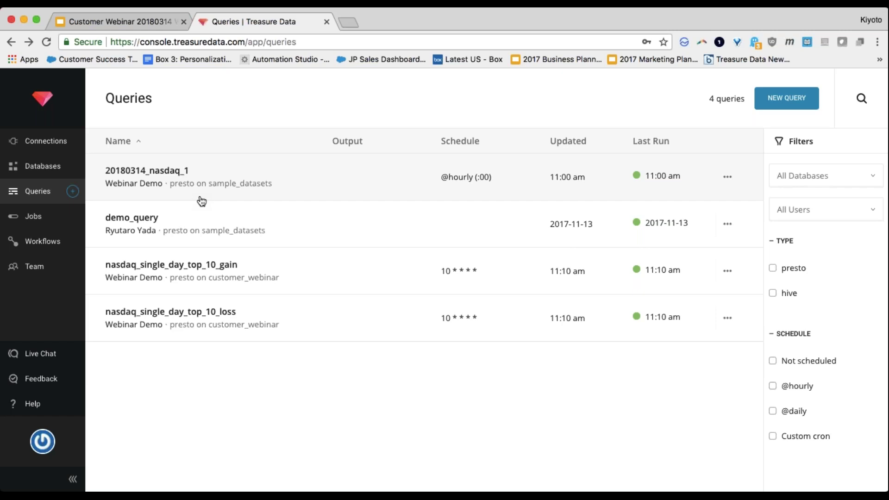
Step: Switch from the Queries list to the Workflows page
click(60, 249)
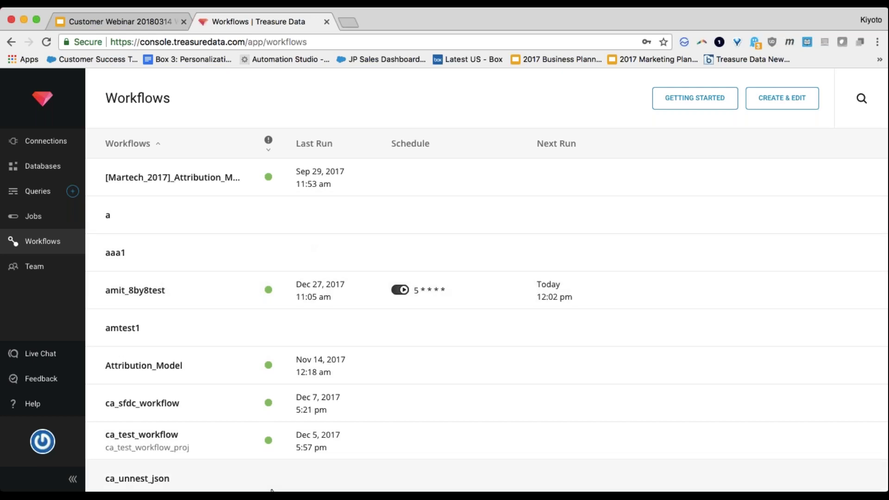
Step: Create a workflow named cs_demo_20180314 from the Simple Saved Queries template and open it for editing
click(783, 104)
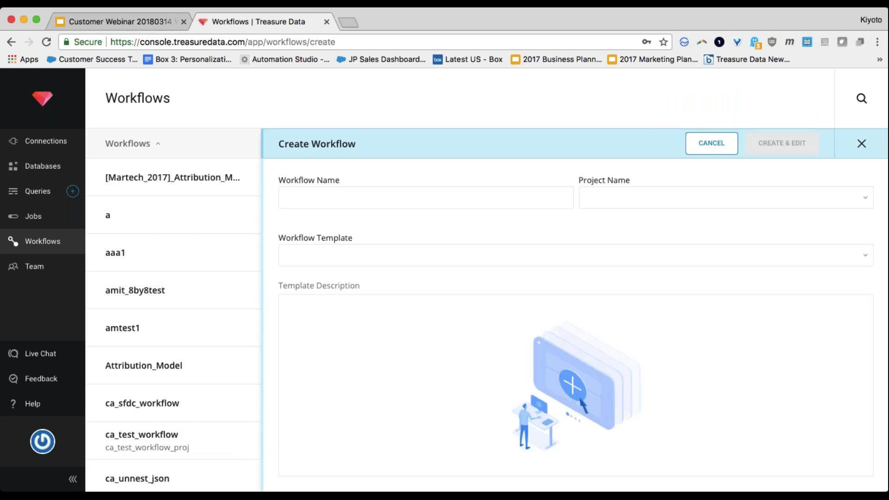
click(401, 208)
text(cs_demo_20180314)
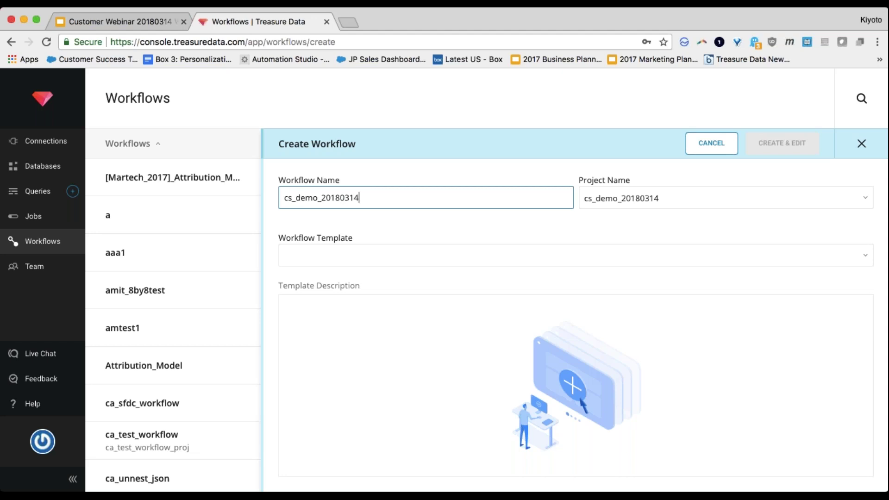
click(434, 251)
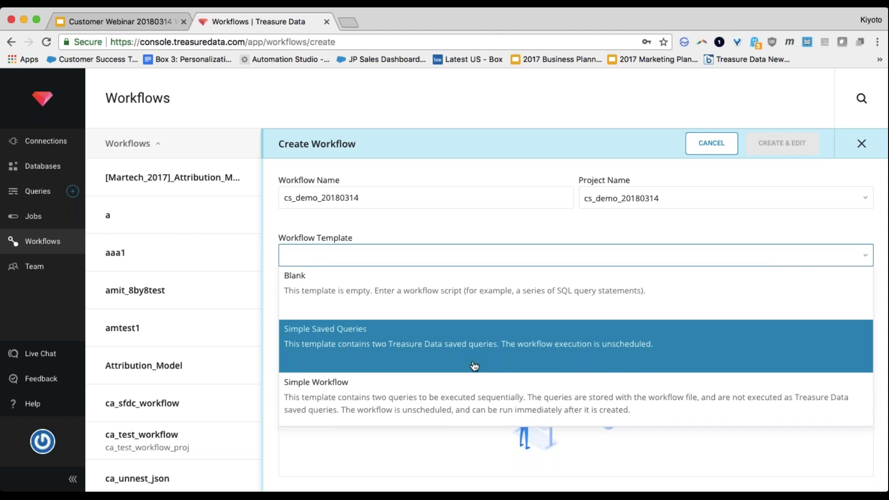
click(474, 366)
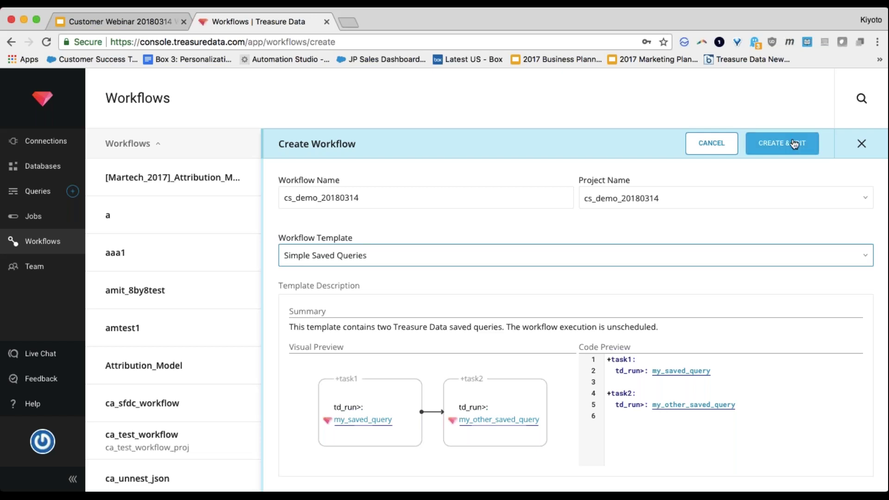
click(781, 149)
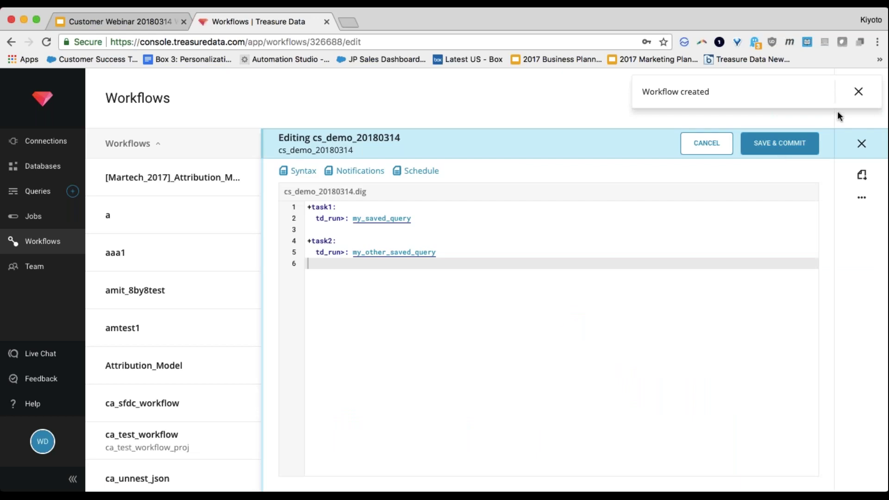
Step: Open the 20180314_nasdaq_1 query in a second tab and select its name for copying
click(859, 92)
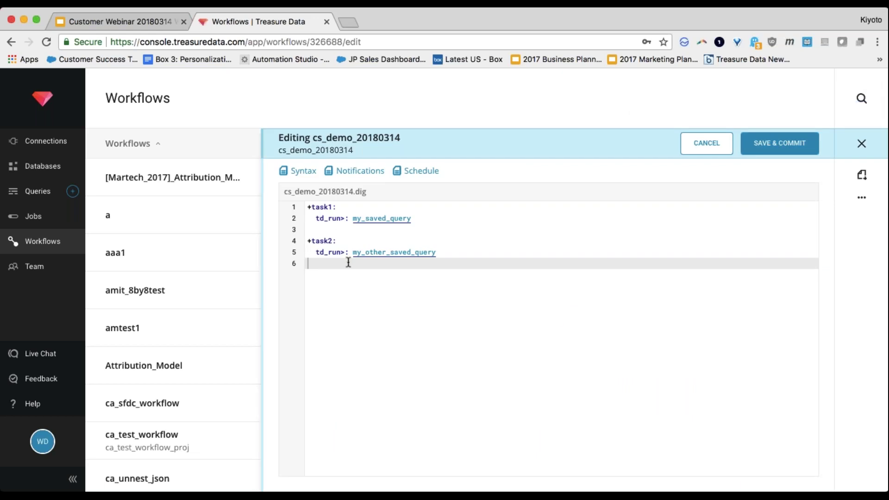
super+click(37, 192)
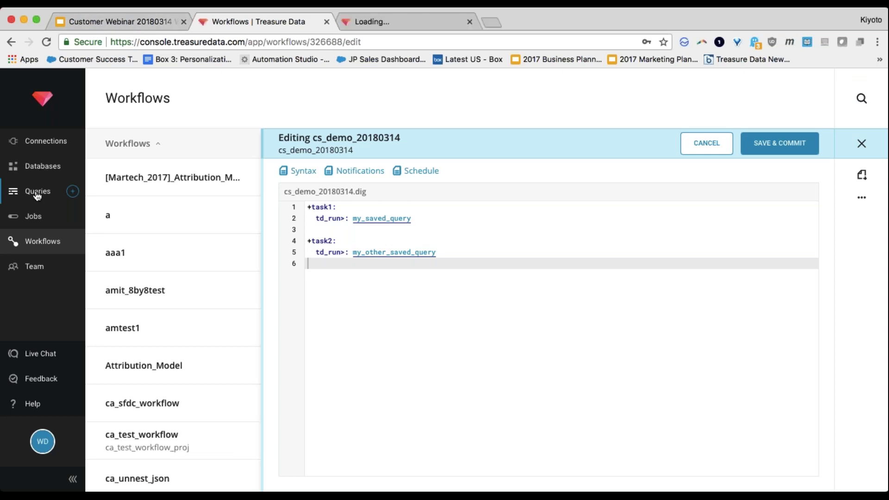
key(ctrl+Tab)
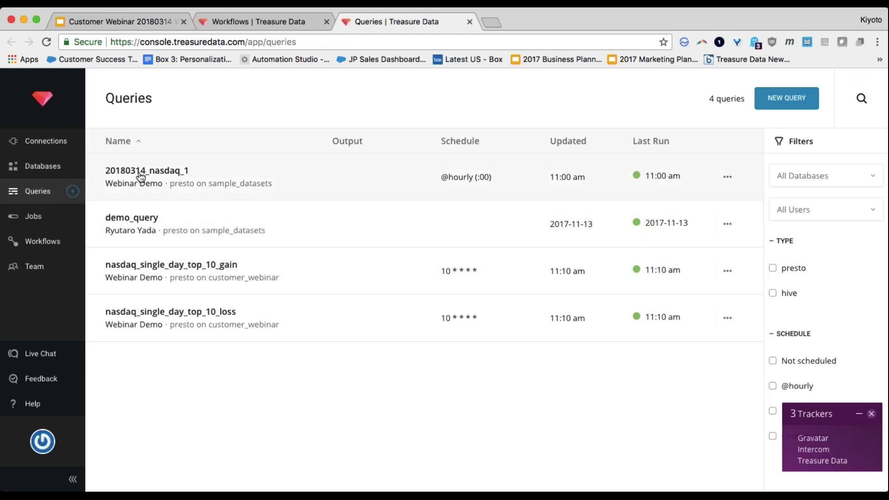
click(140, 174)
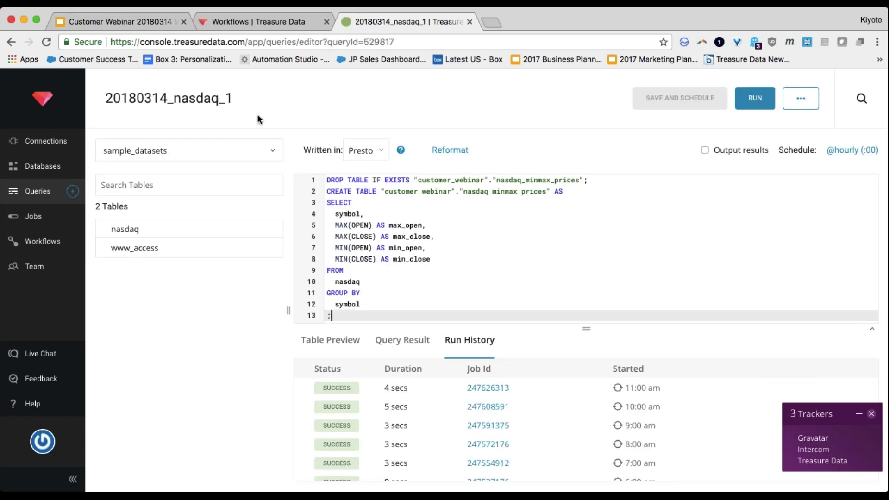
double_click(208, 98)
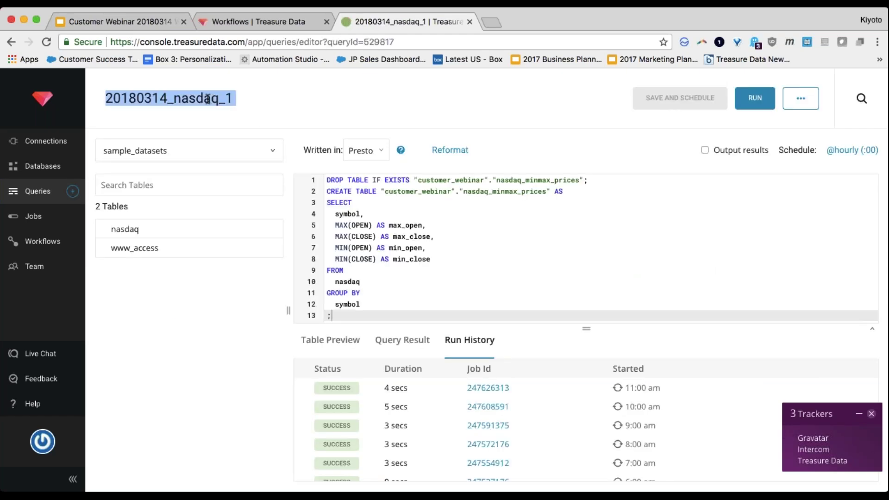
double_click(207, 99)
key(super+c)
key(ctrl+shift+Tab)
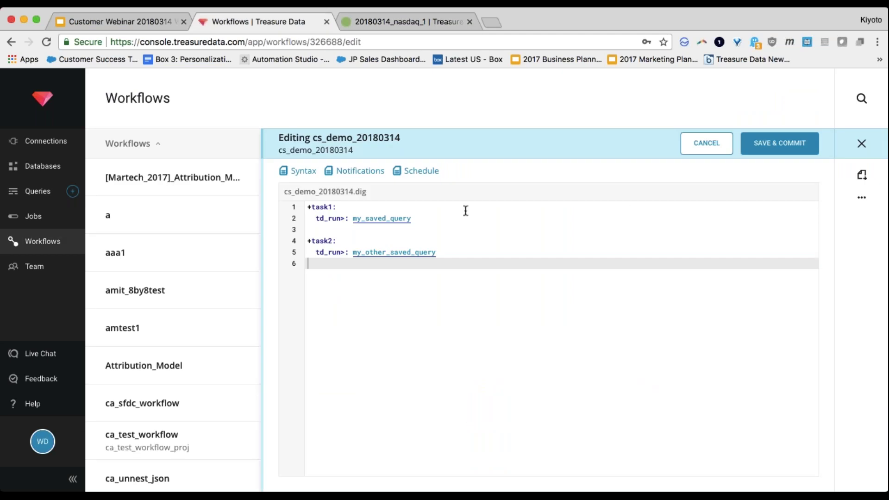
Step: Replace my_saved_query in task1 with 20180314_nasdaq_1
click(740, 229)
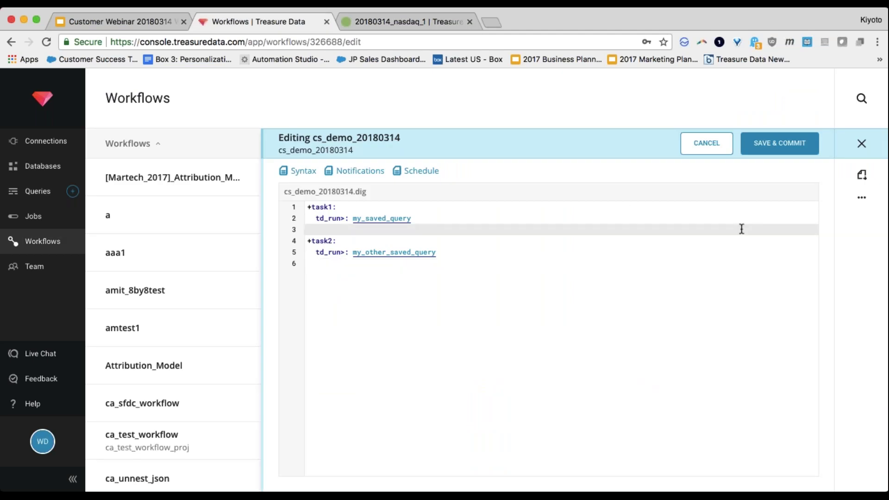
key(Up)
key(BackSpace)
key(BackSpace)
key(BackSpace)
key(BackSpace)
key(BackSpace)
key(BackSpace)
key(BackSpace)
key(BackSpace)
key(BackSpace)
key(BackSpace)
key(BackSpace)
key(BackSpace)
key(BackSpace)
key(BackSpace)
key(super+v)
click(741, 229)
Step: Return to the 20180314_nasdaq_1 query tab and bring up its schedule settings
key(ctrl+Tab)
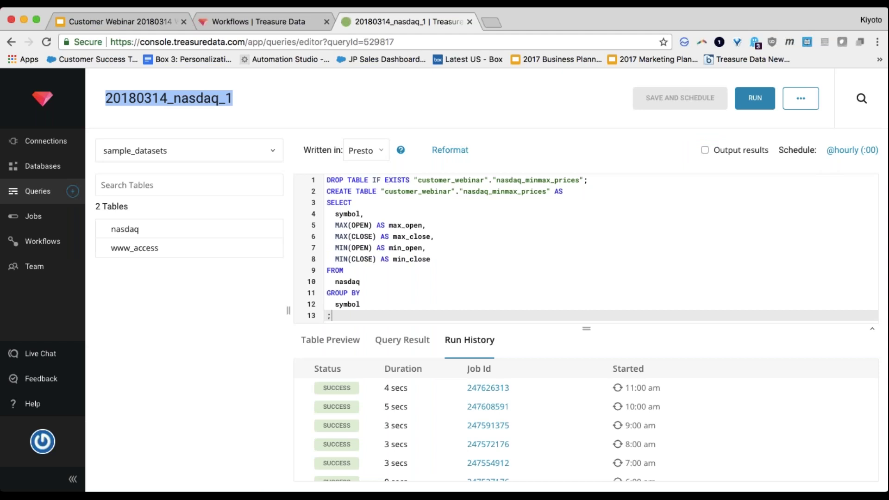
key(ctrl+shift+Tab)
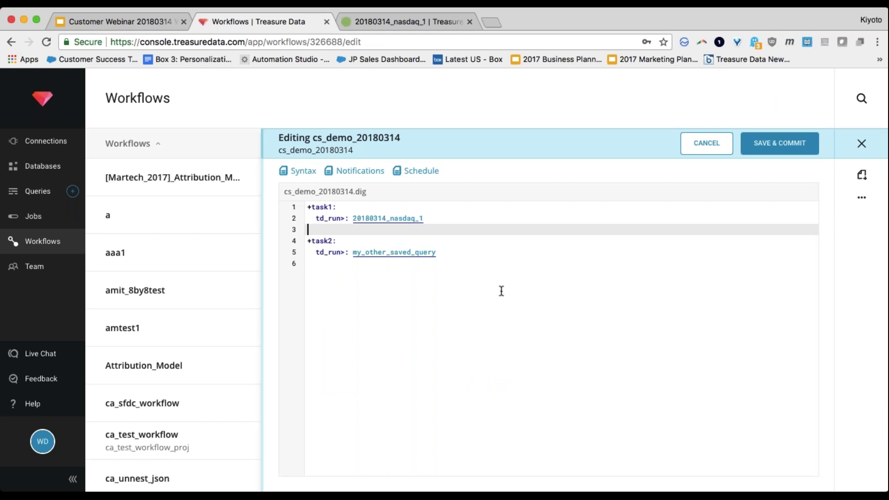
key(ctrl+Tab)
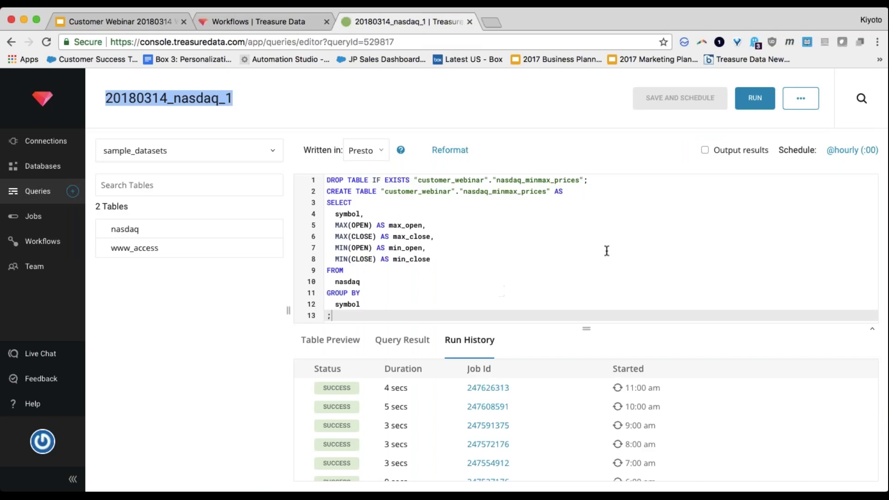
click(852, 150)
Step: Set the 20180314_nasdaq_1 query's schedule to None, save it, and return to Queries
click(367, 216)
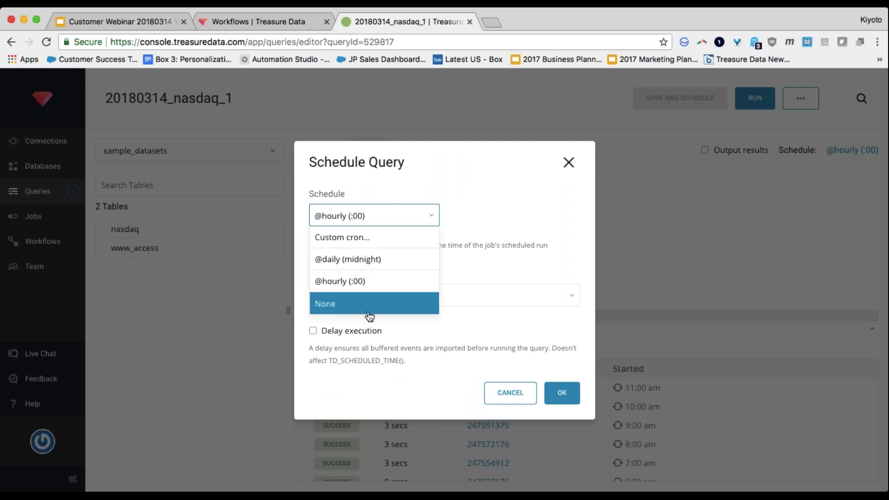
click(370, 317)
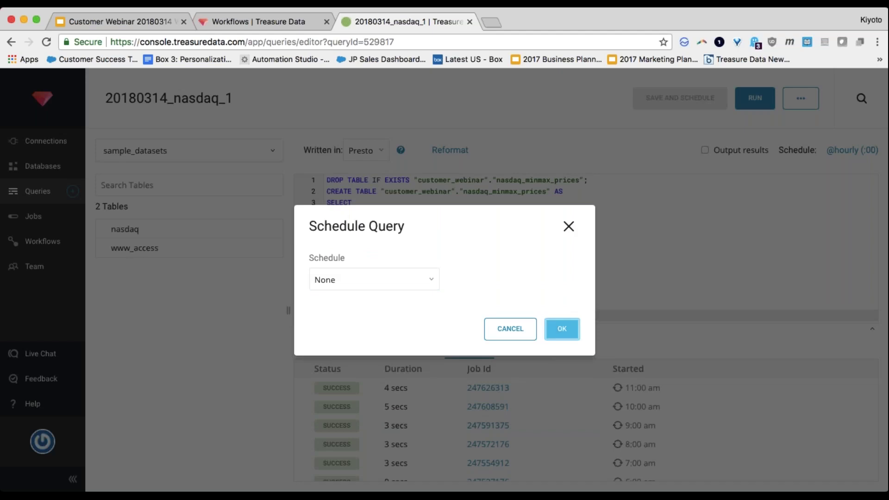
click(562, 329)
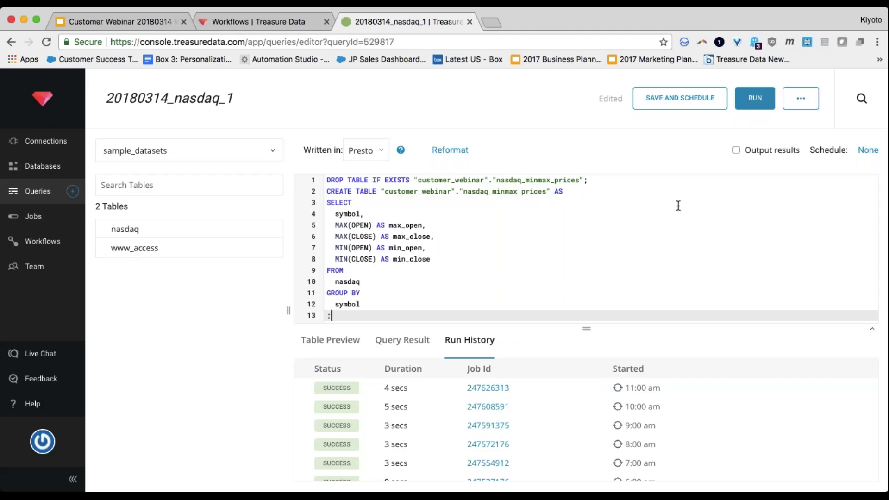
click(666, 103)
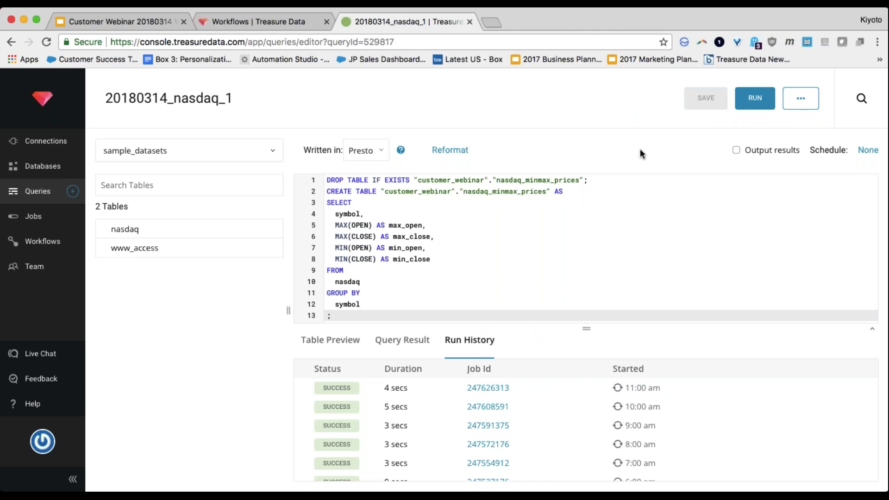
click(28, 197)
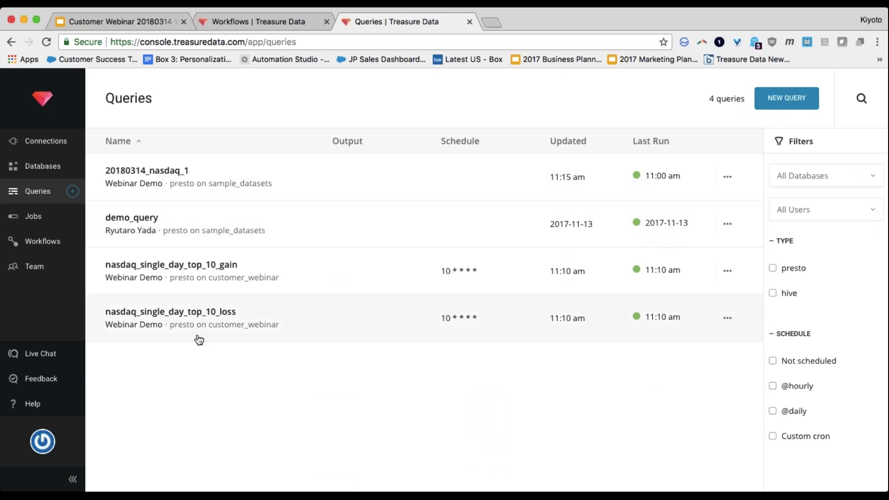
Step: Make task2 run nasdaq_single_day_top_10_gain in place of my_other_saved_query
click(228, 268)
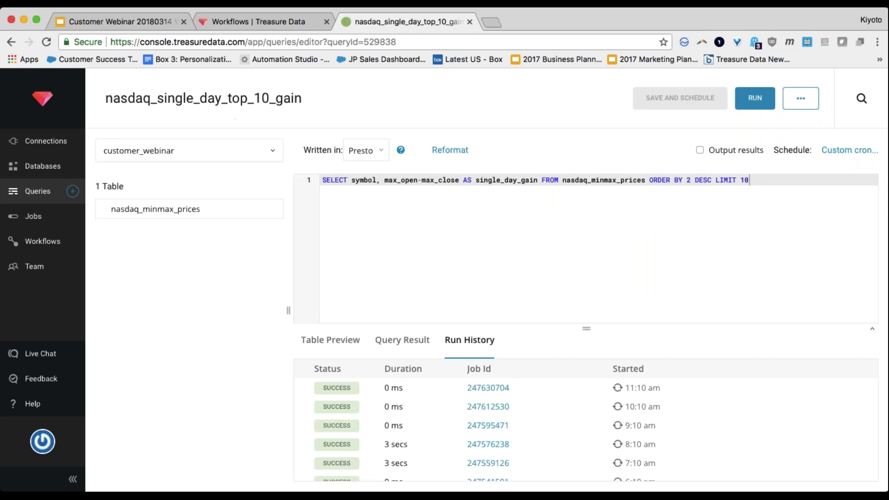
double_click(234, 98)
key(ctrl+c)
key(ctrl+shift+Tab)
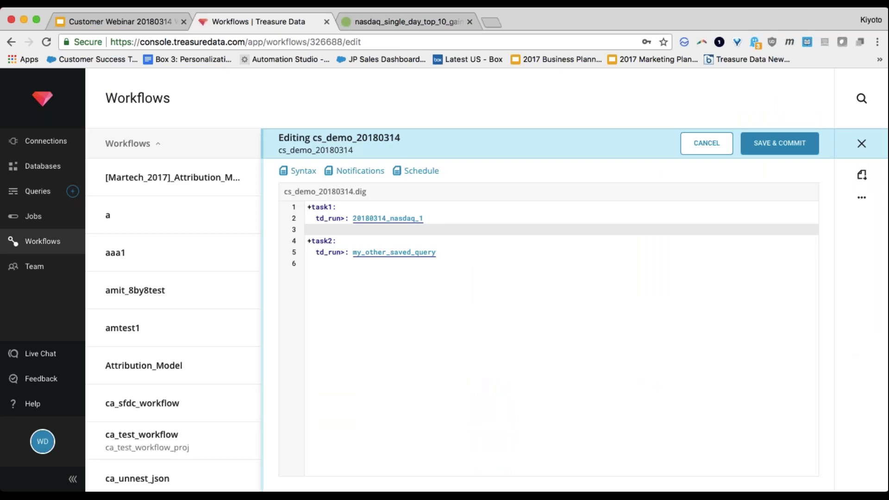
click(461, 249)
key(BackSpace)
key(BackSpace)
key(BackSpace)
key(BackSpace)
key(BackSpace)
key(BackSpace)
key(BackSpace)
key(BackSpace)
key(BackSpace)
key(BackSpace)
key(BackSpace)
key(BackSpace)
key(BackSpace)
key(BackSpace)
key(BackSpace)
key(BackSpace)
key(BackSpace)
key(BackSpace)
key(BackSpace)
key(BackSpace)
key(ctrl+v)
Step: Change the nasdaq_single_day_top_10_gain query's schedule to None
key(ctrl+Tab)
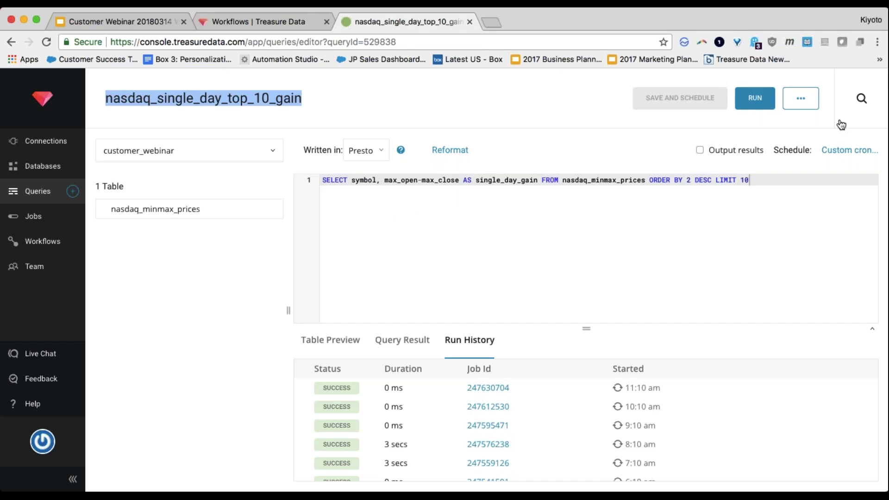
click(849, 150)
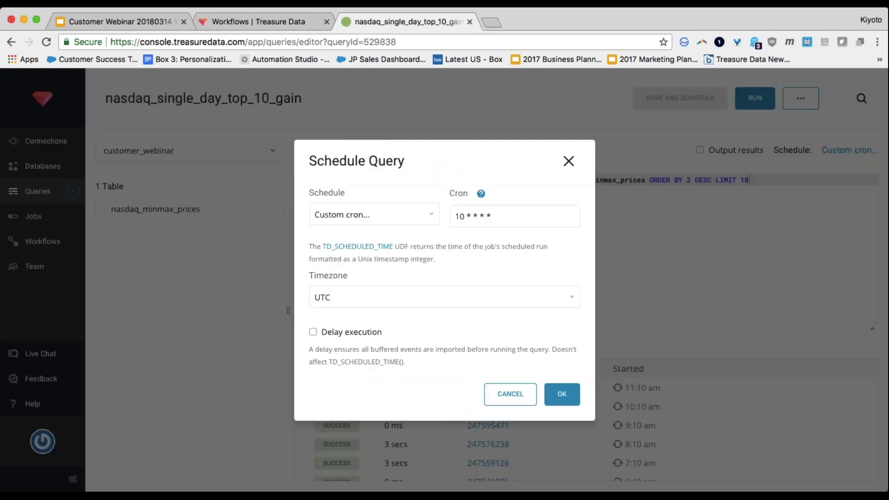
click(350, 224)
key(Down)
key(Down)
key(Down)
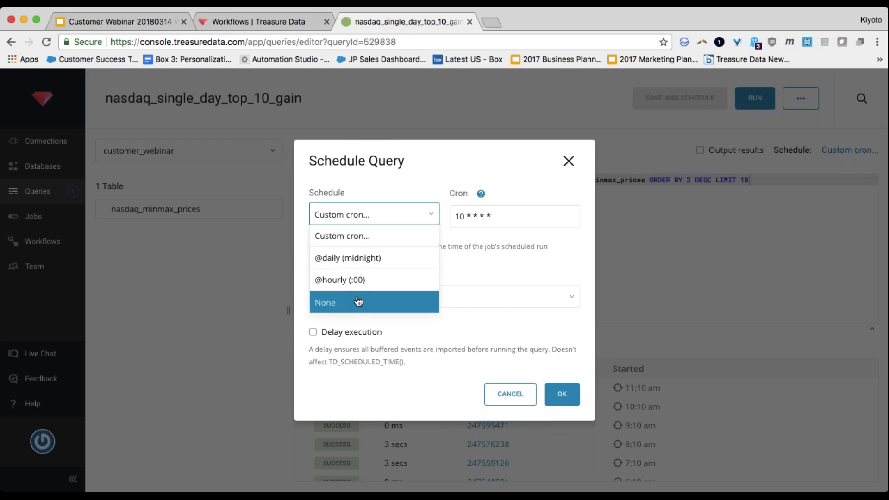
key(Return)
click(564, 330)
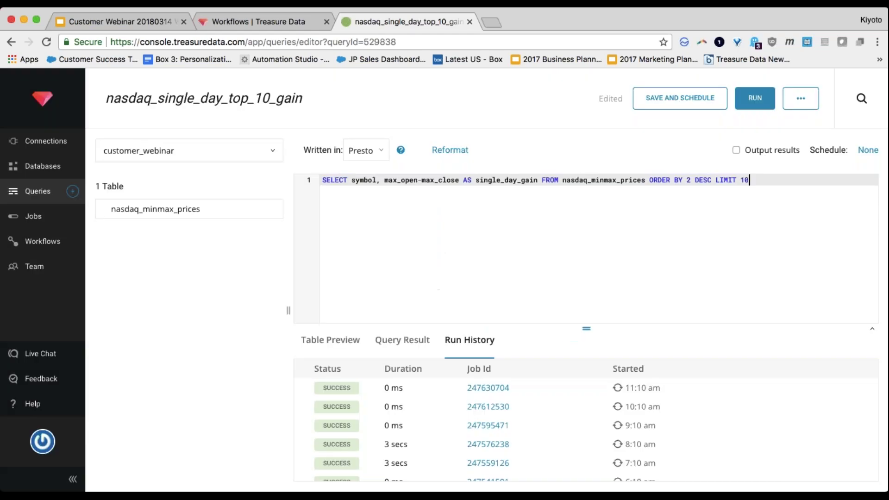
Step: Recheck the workflow's task lines, then save the unscheduled gain query and show the Queries list
key(ctrl+shift+Tab)
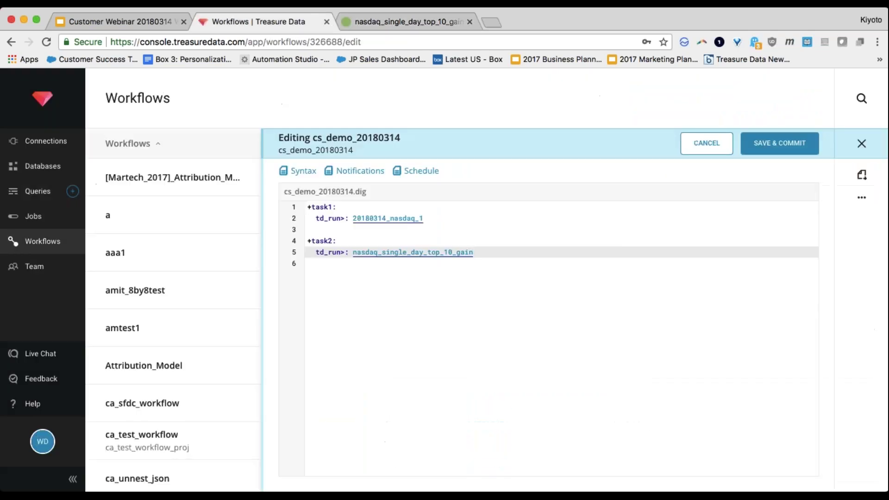
key(Up)
key(Up)
key(Down)
key(Down)
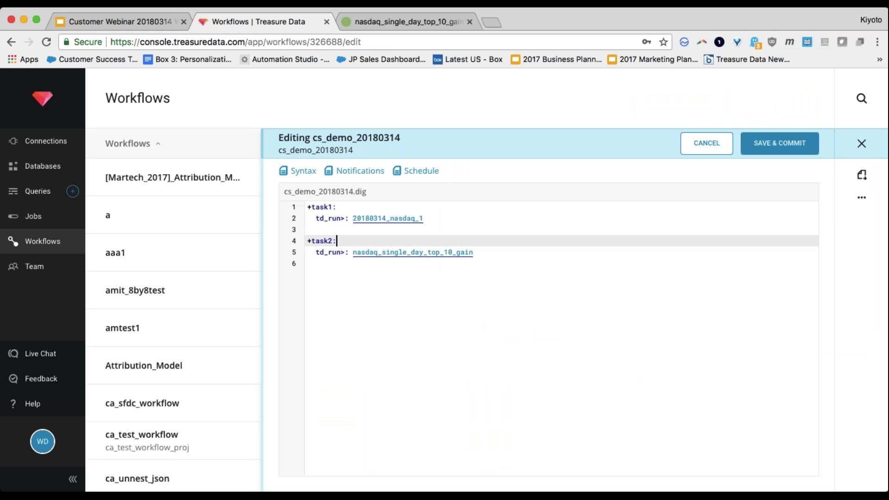
key(ctrl+Tab)
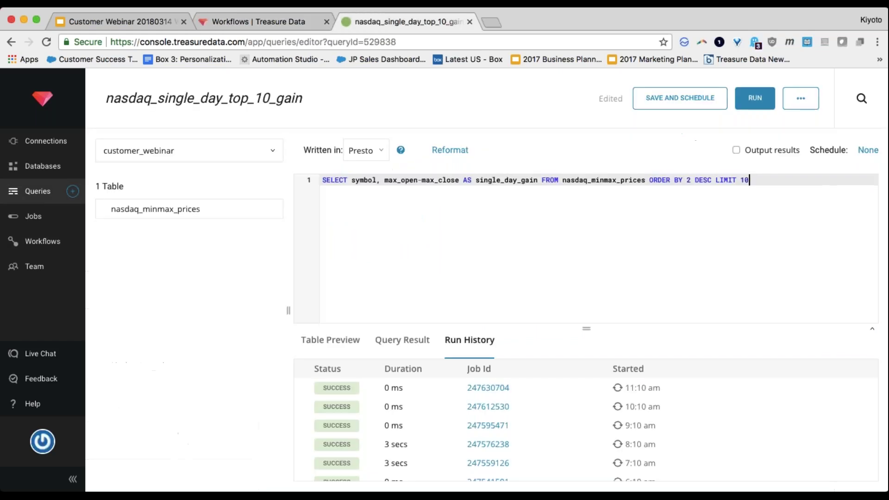
click(21, 189)
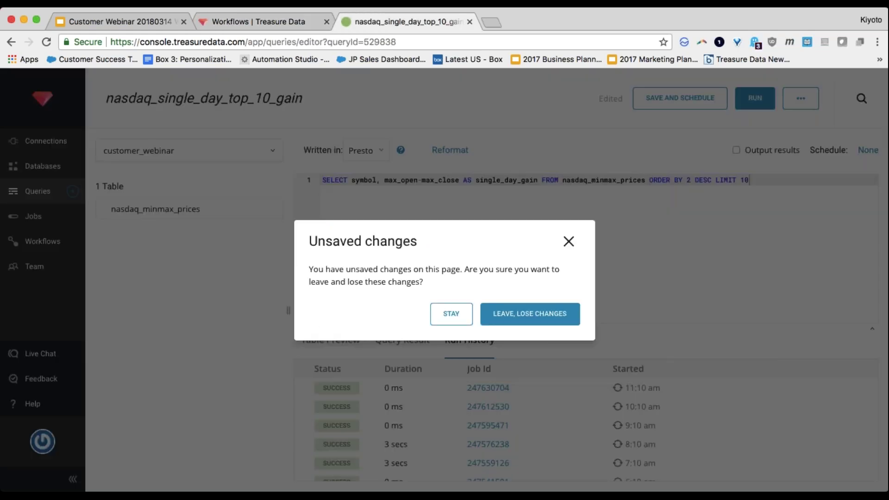
click(568, 242)
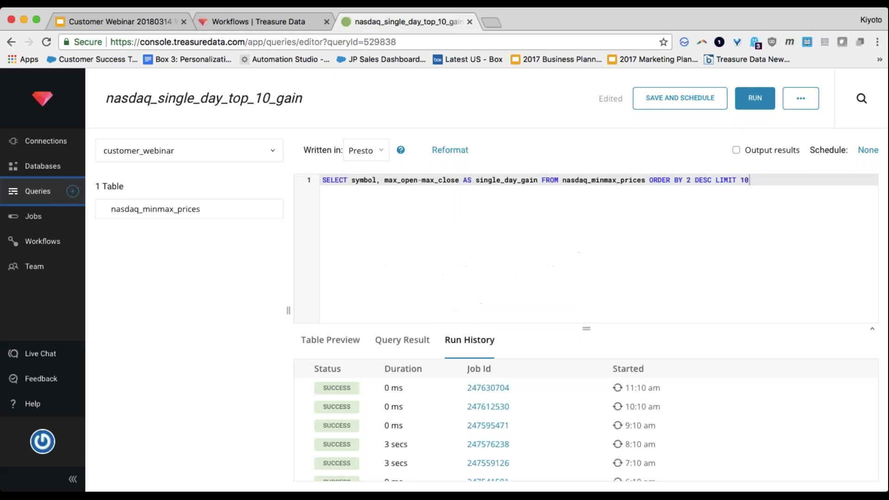
click(680, 98)
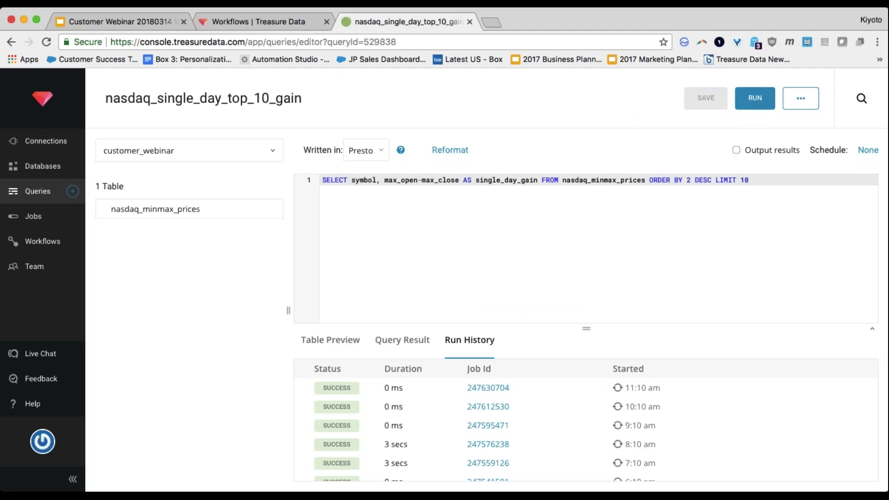
click(31, 192)
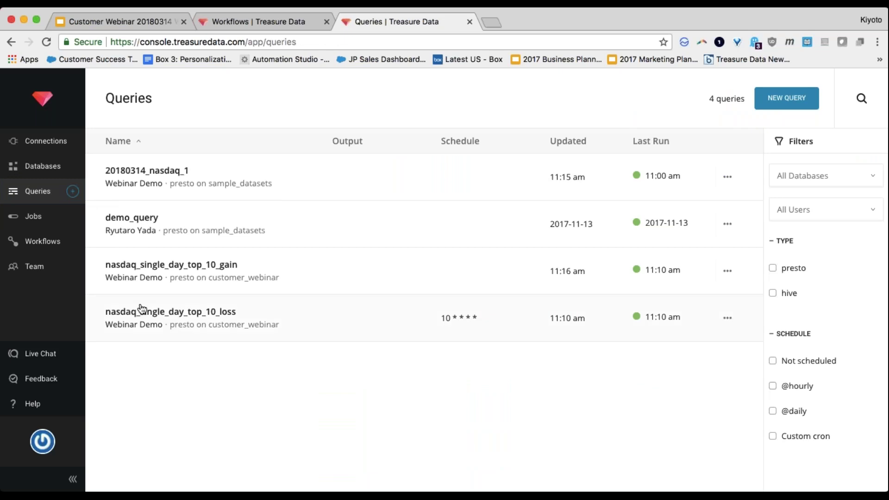
Step: Open the nasdaq_single_day_top_10_loss query and copy its name
click(155, 315)
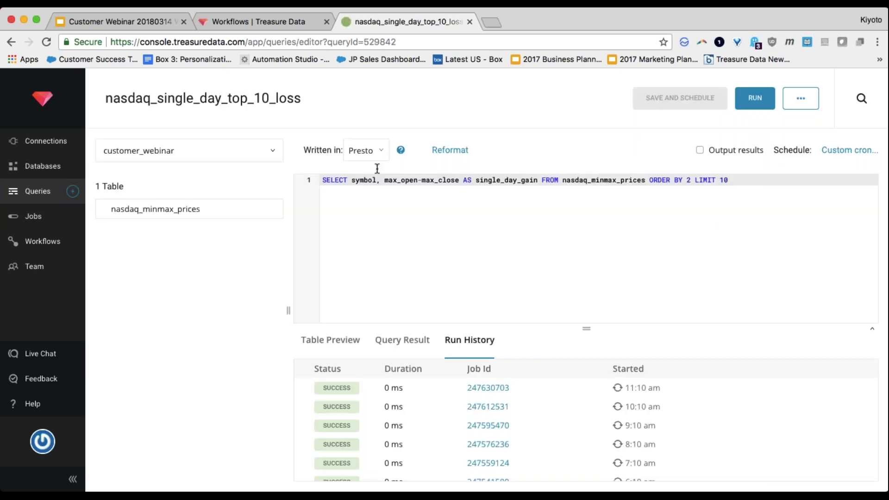
double_click(227, 99)
key(super+c)
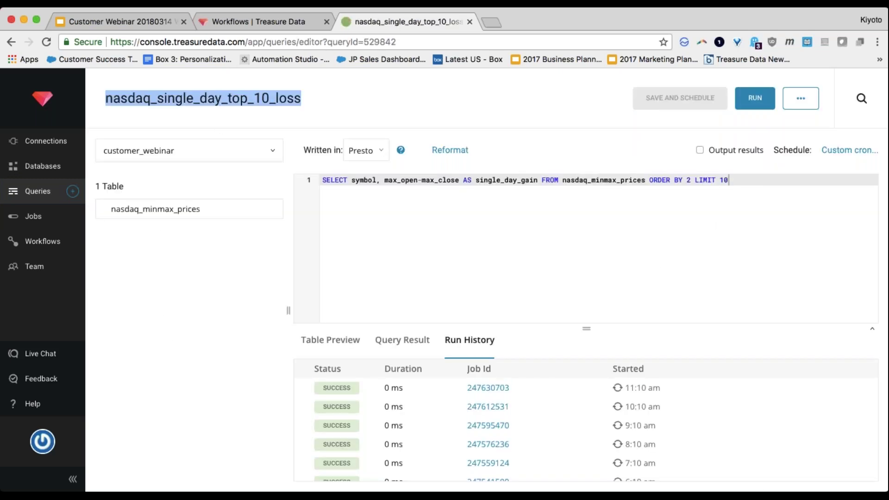
key(ctrl+shift+Tab)
Step: Add task3 with td_run>: nasdaq_single_day_top_10_loss to the workflow and save it
click(587, 306)
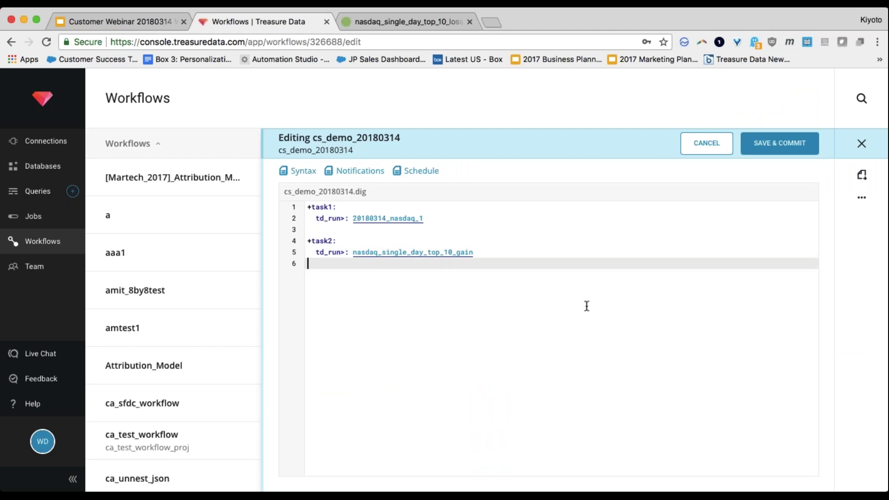
key(Up)
key(Up)
key(Down)
key(Down)
key(Return)
text(+task3:)
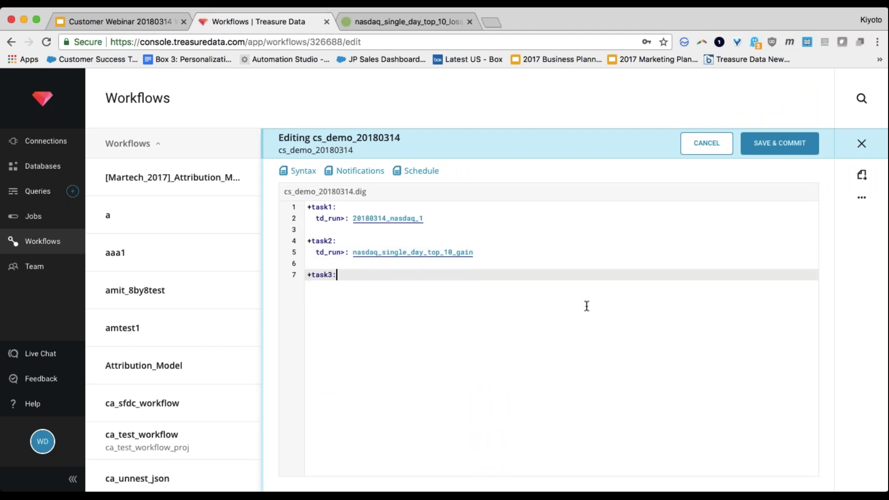
key(Return)
text(td)
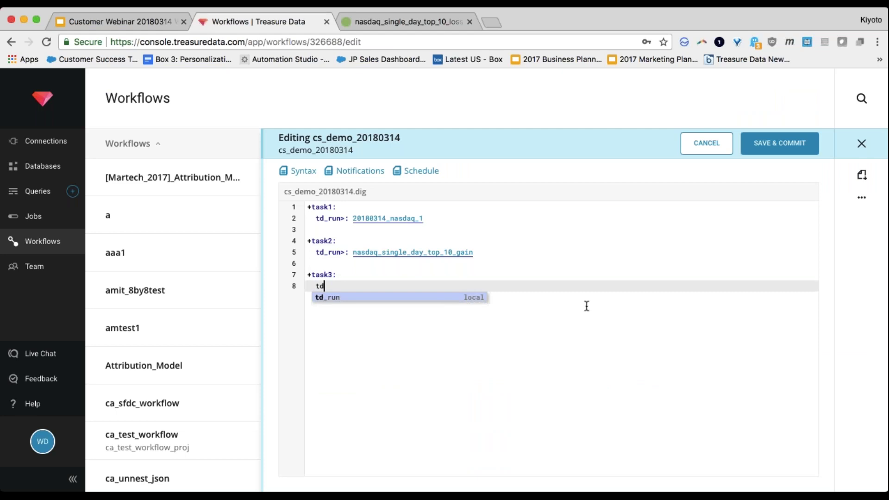
text(_run>:)
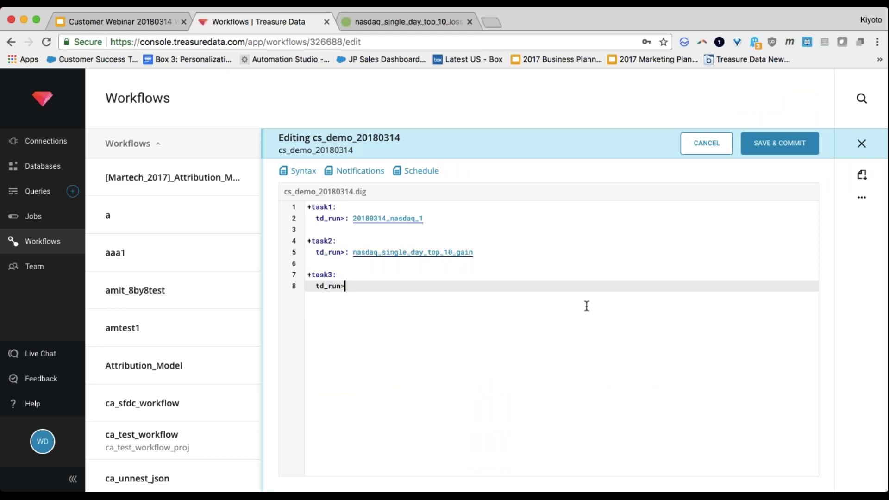
key(super+v)
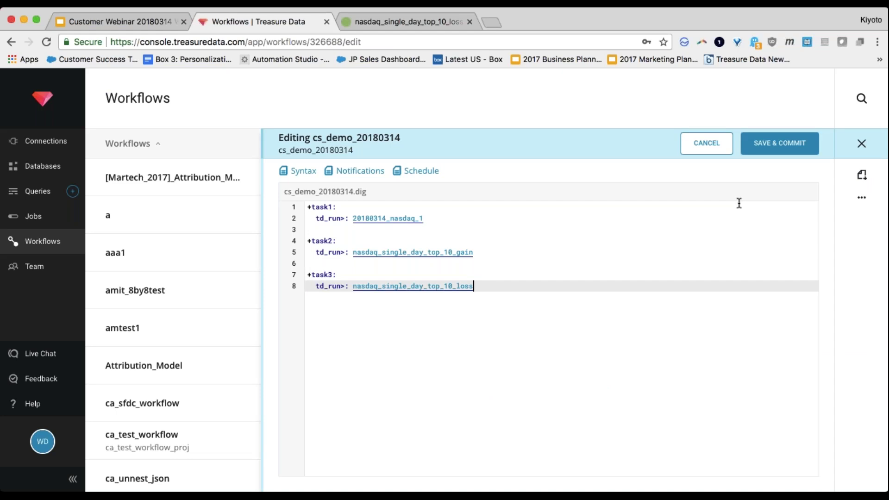
click(786, 155)
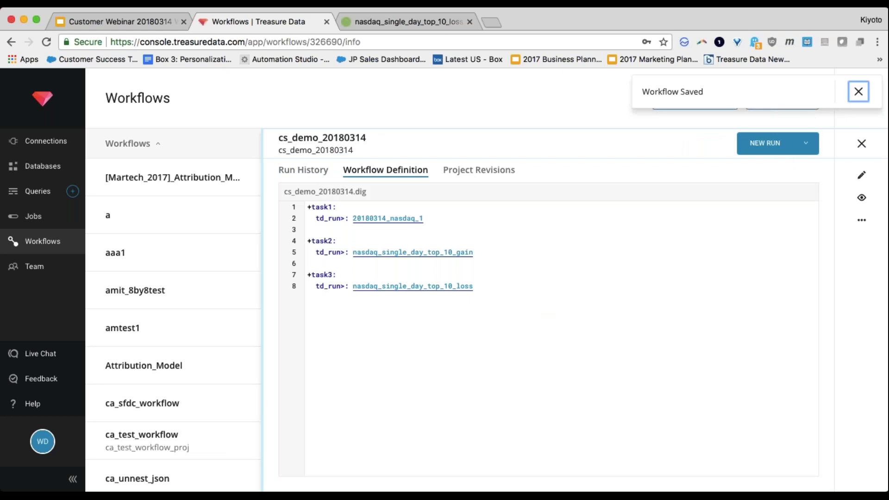
Step: Dismiss the 'Workflow Saved' notice on the committed cs_demo_20180314 workflow
click(858, 91)
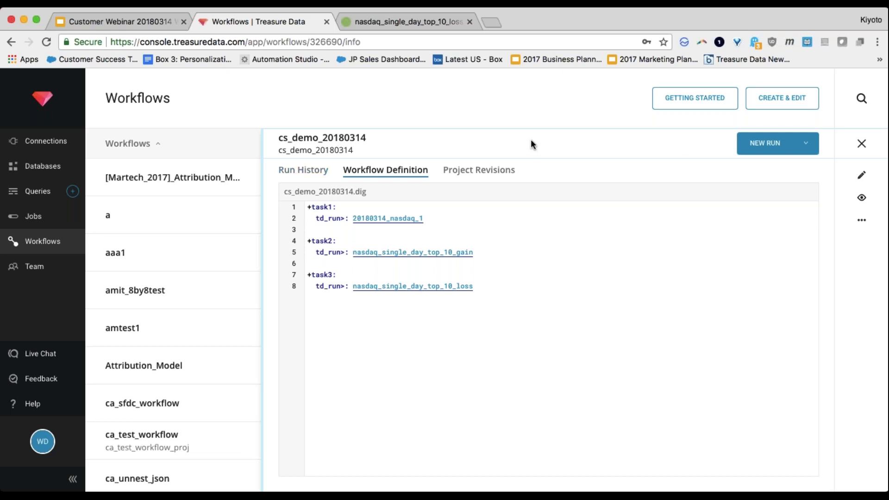
Step: Rerun cs_demo_20180314 and open the 11:17 am session's logs showing the missing database error
click(764, 143)
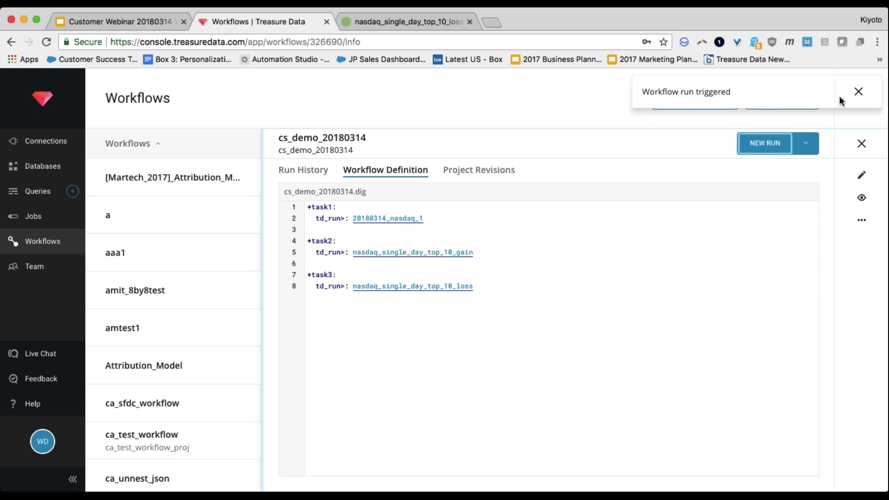
click(859, 91)
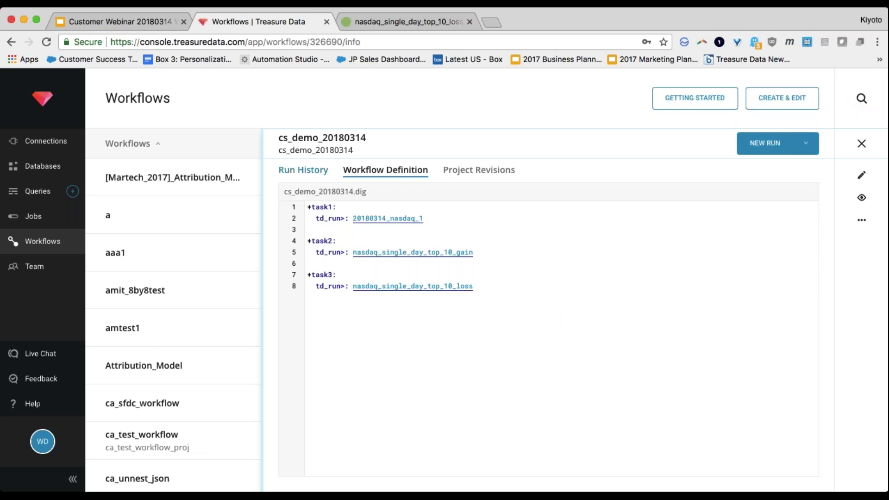
click(301, 175)
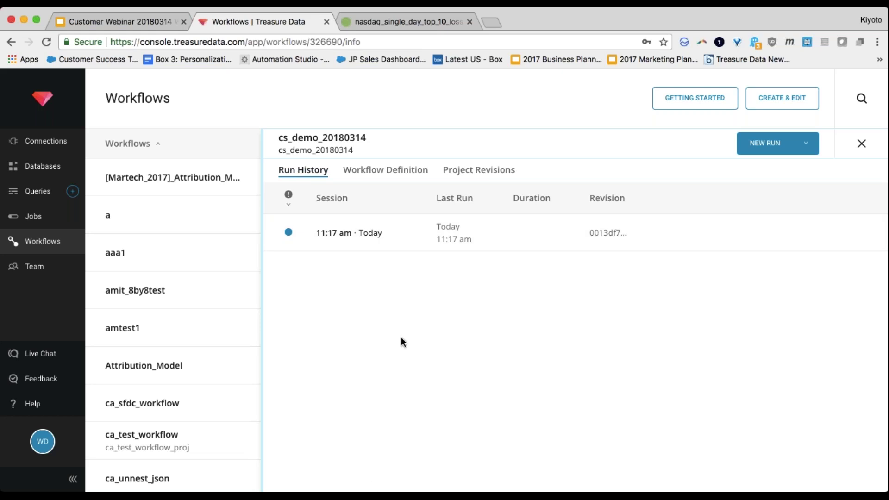
click(374, 246)
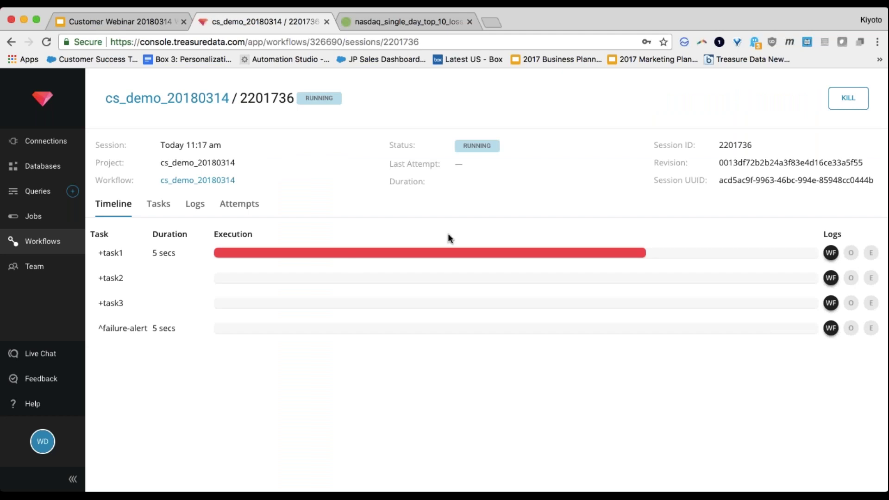
click(831, 252)
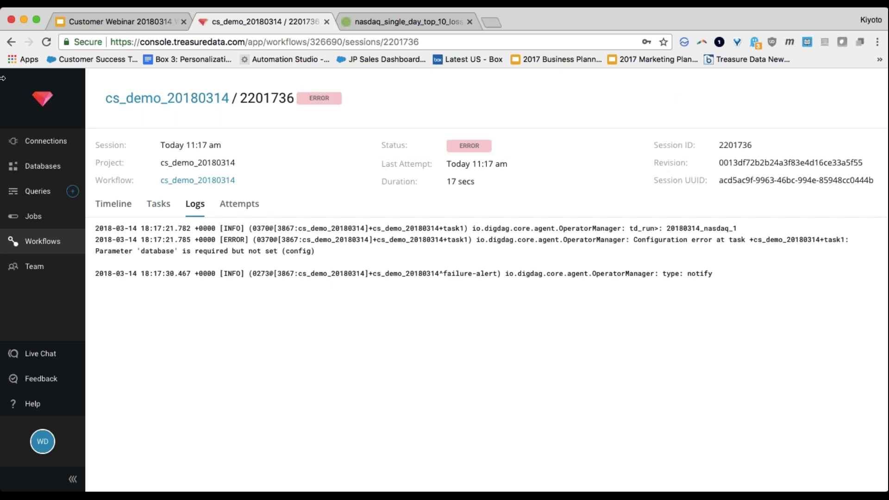
Step: Return to the workflow's definition and reopen it for editing
click(12, 43)
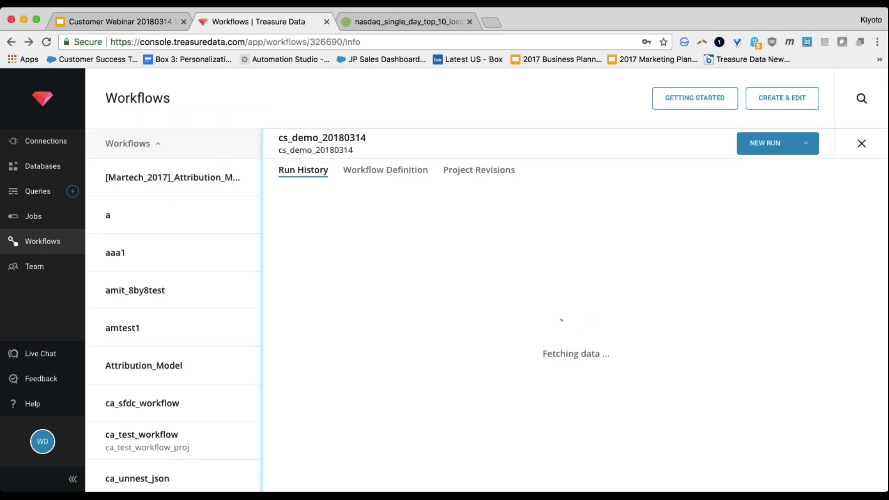
click(378, 169)
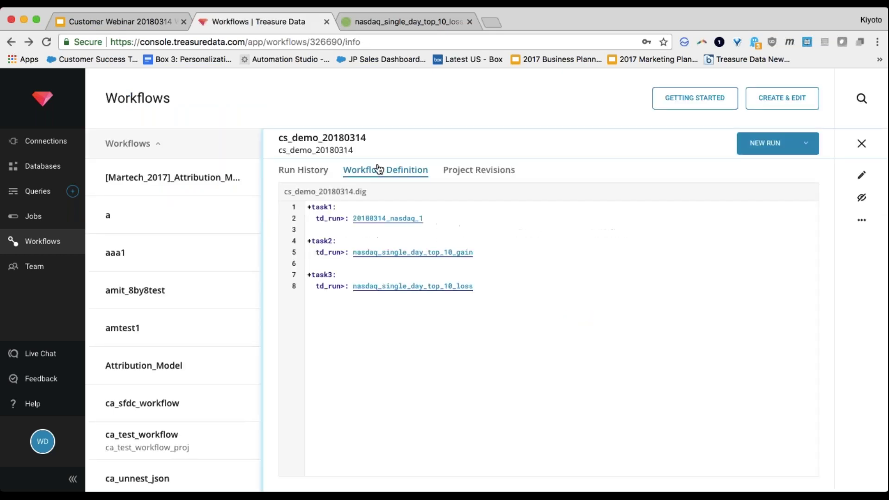
click(861, 174)
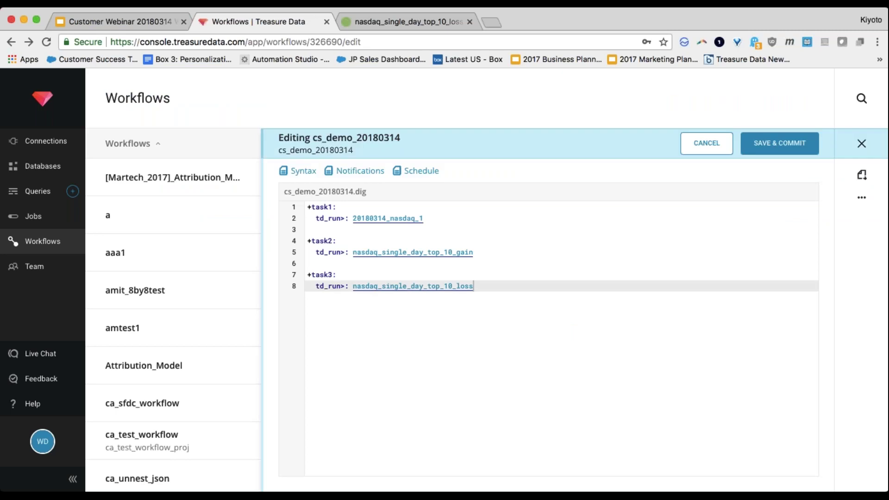
Step: Add an _export block with td database sample_datasets at the top, checking the query's database
key(Up)
key(Up)
key(Up)
key(Up)
key(Up)
key(Up)
key(Up)
key(Up)
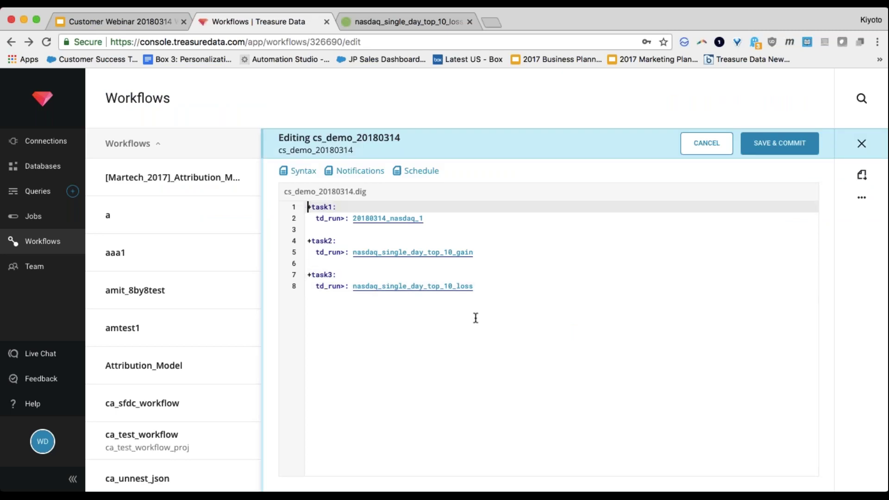
key(Return)
key(Return)
key(Up)
key(Down)
key(Up)
key(Up)
text(_export:)
key(Return)
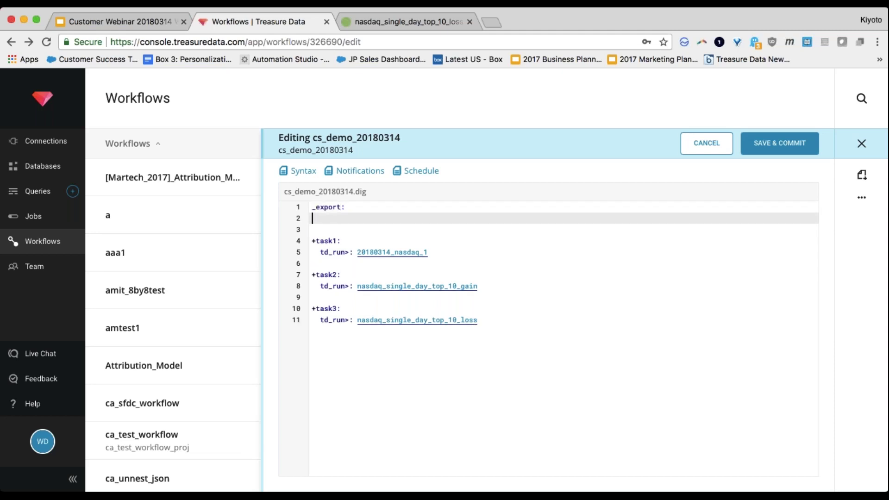
text(td:)
key(Return)
text(database:)
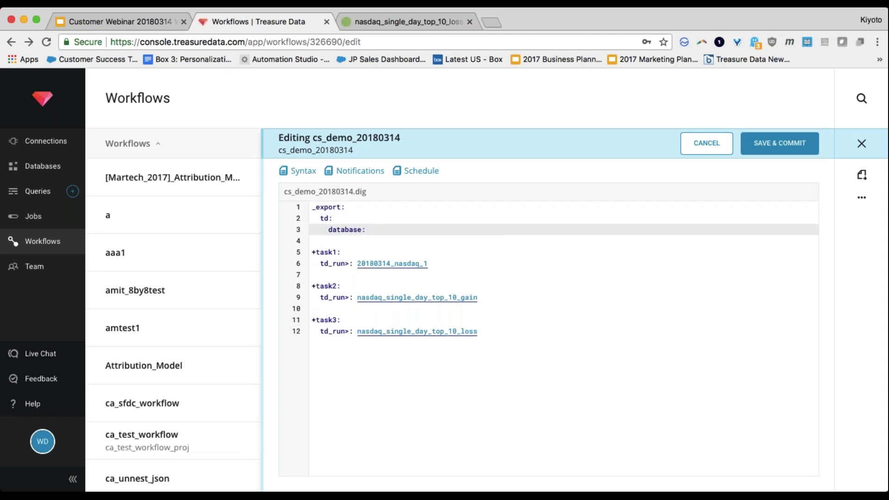
key(ctrl+Tab)
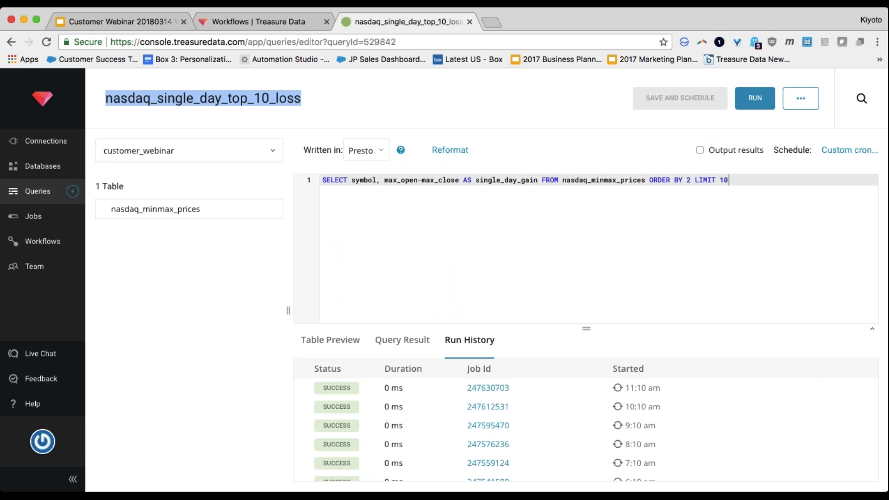
key(ctrl+shift+Tab)
text(sample_datasets)
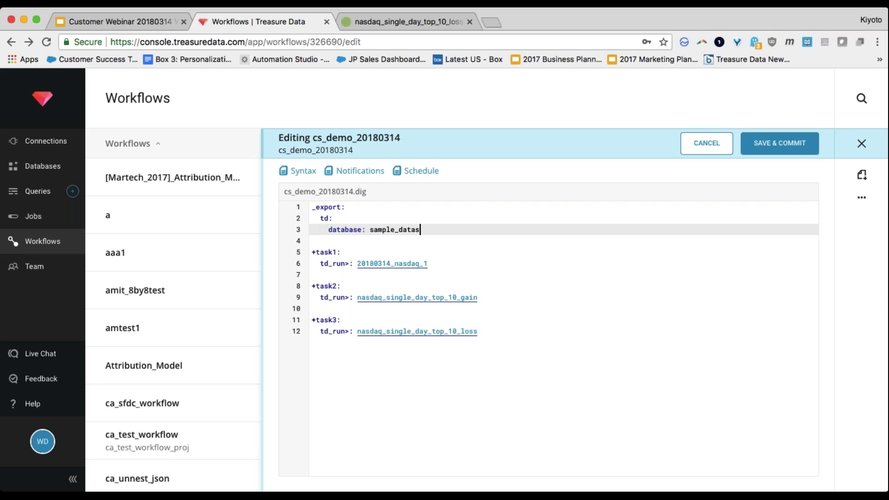
key(ctrl+Tab)
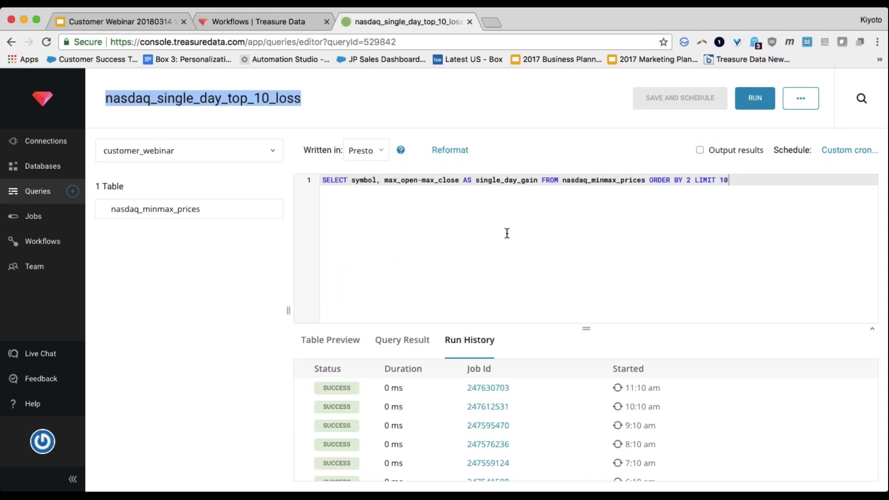
key(ctrl+shift+Tab)
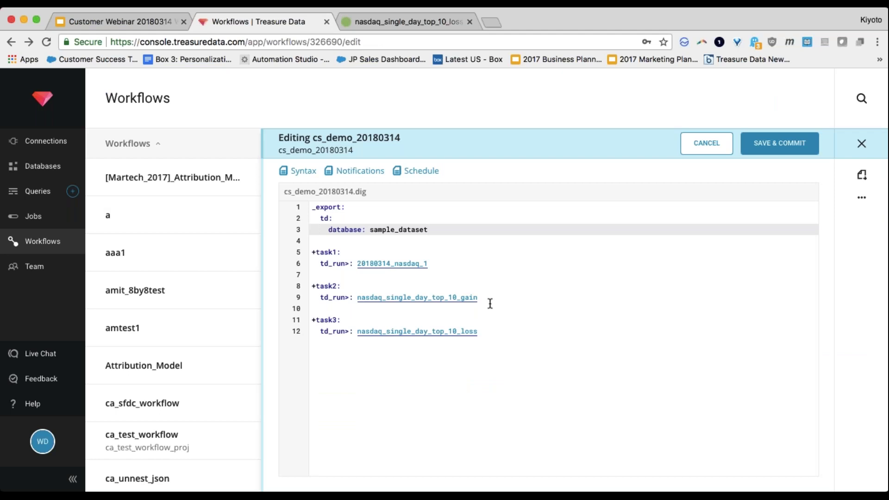
Step: Select and delete the _export block, leaving a blank line above the tasks
click(431, 277)
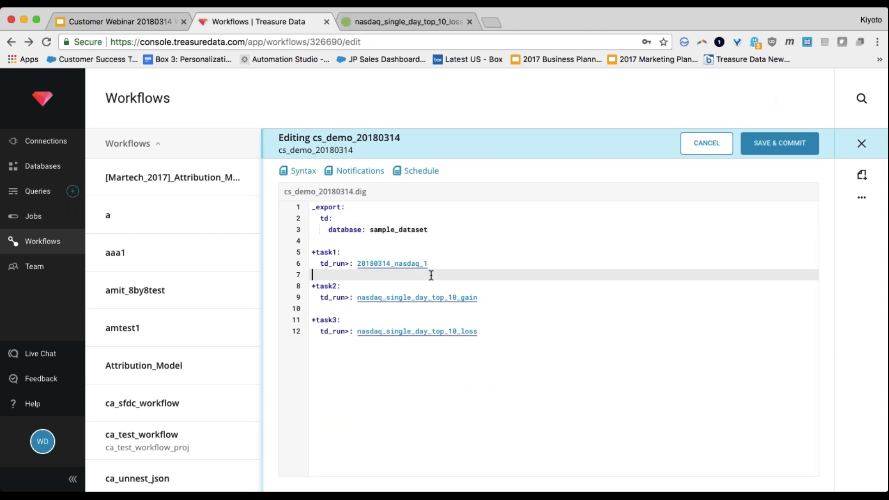
key(Up)
key(Up)
key(Up)
key(Up)
key(Up)
key(Up)
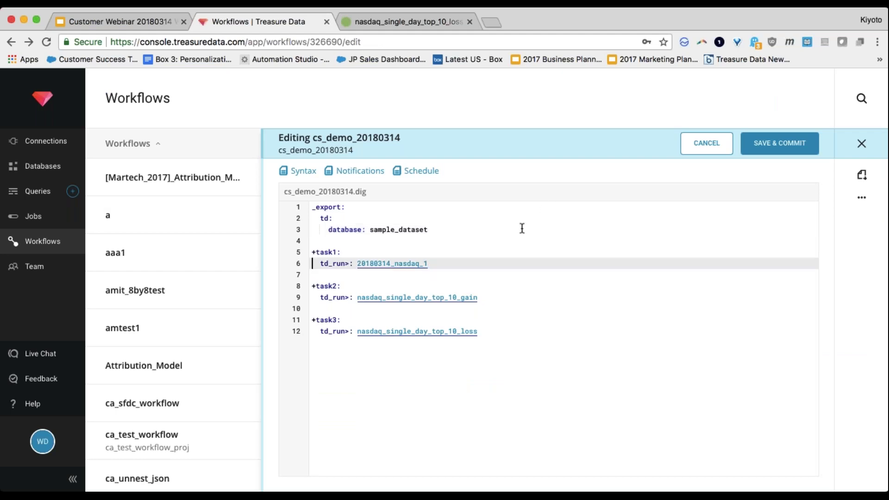
key(shift+Down)
key(shift+Down)
key(shift+End)
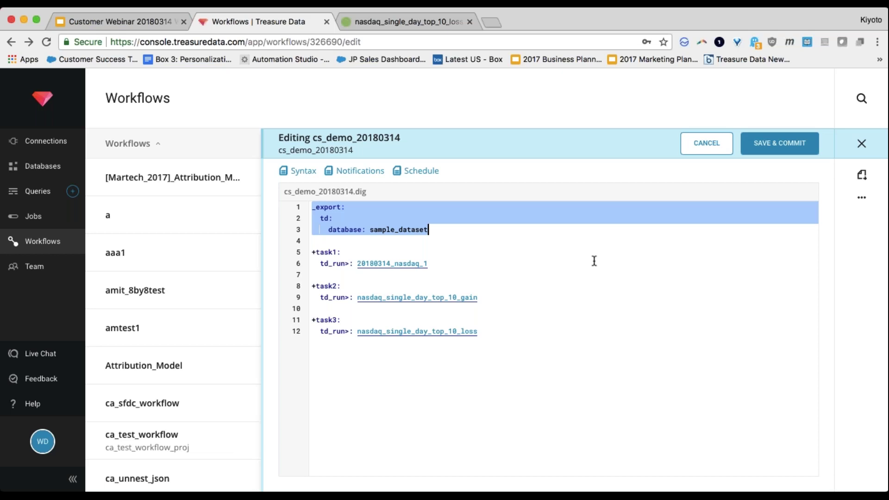
click(674, 297)
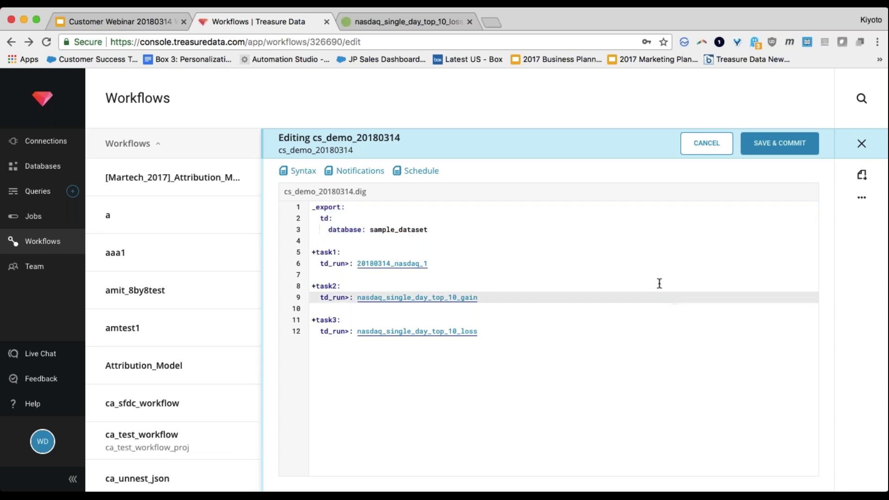
click(491, 255)
key(Up)
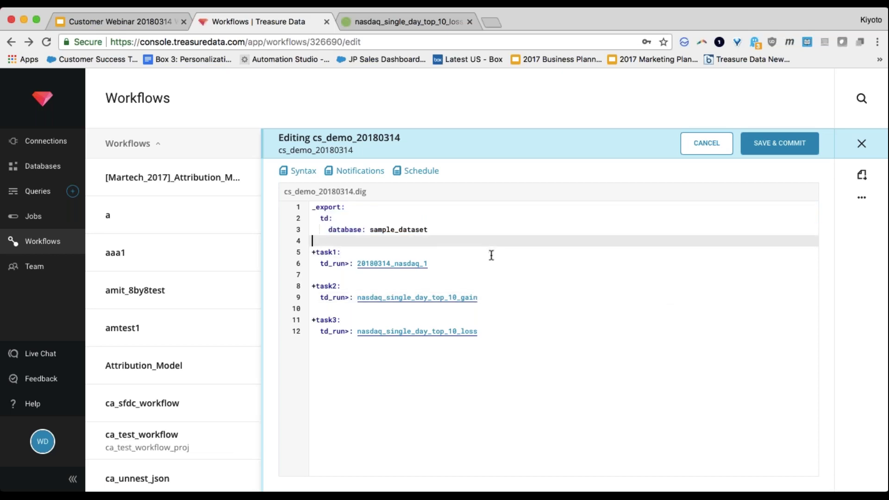
key(shift+Up)
key(shift+Up)
key(shift+Up)
key(BackSpace)
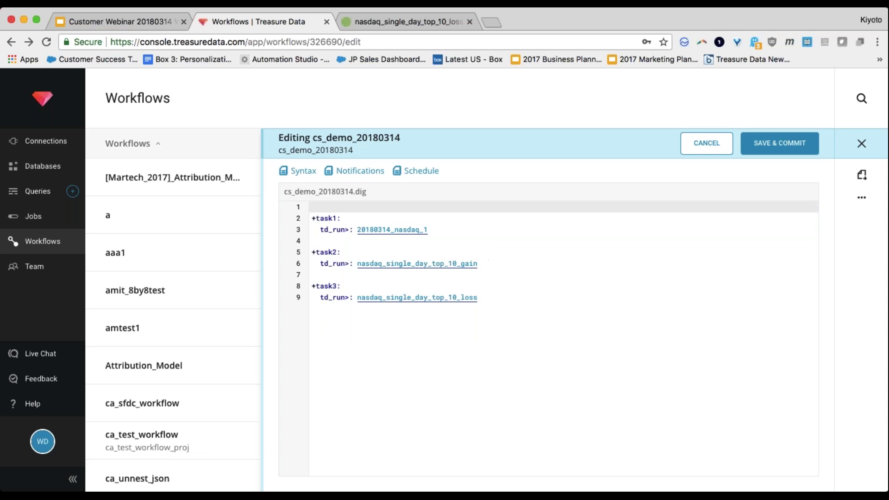
click(380, 26)
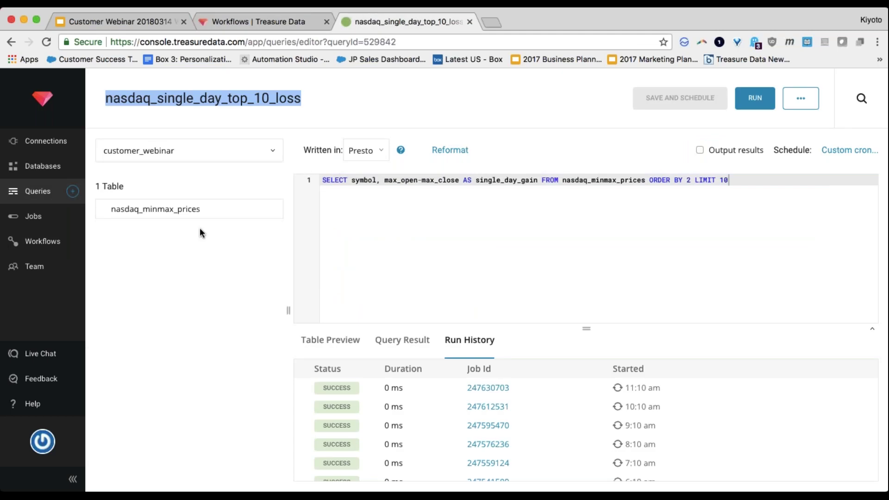
Step: Switch the nasdaq_single_day_top_10_loss query's database to sample_datasets
click(211, 241)
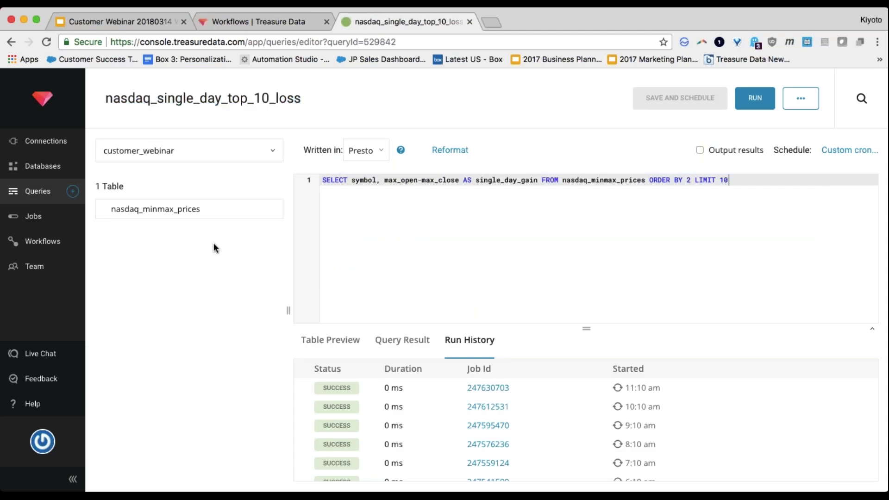
click(204, 156)
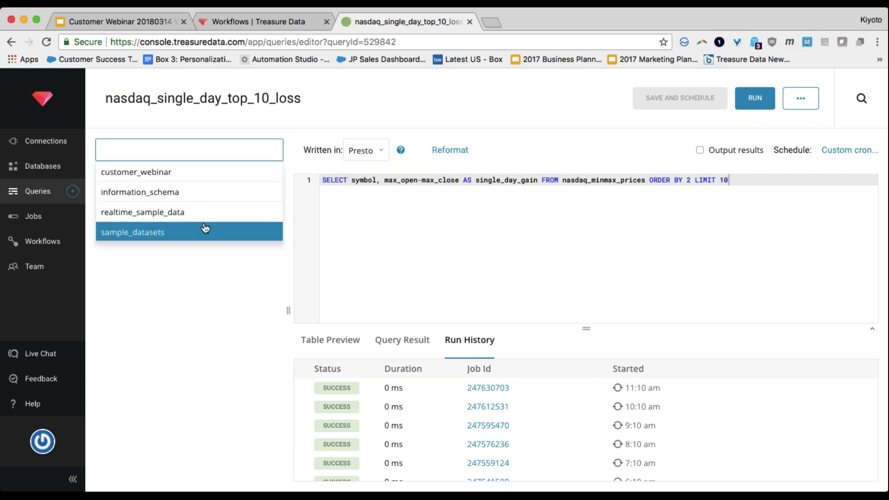
click(202, 232)
click(43, 191)
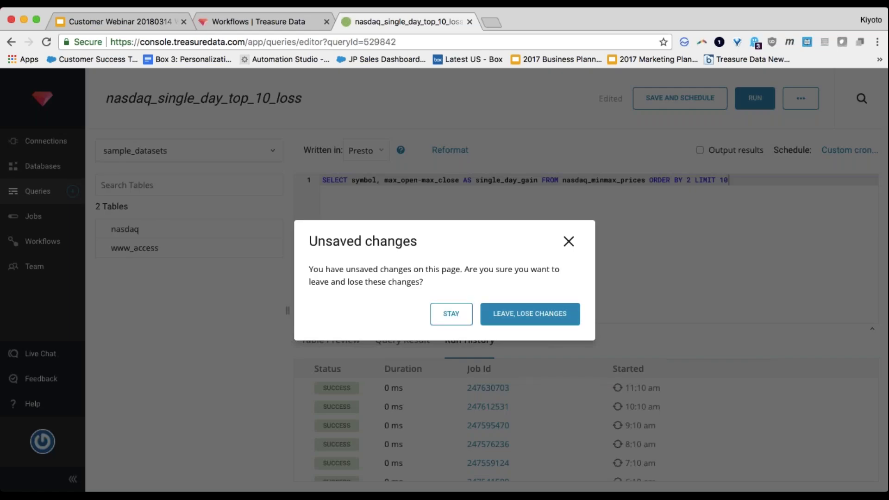
click(573, 240)
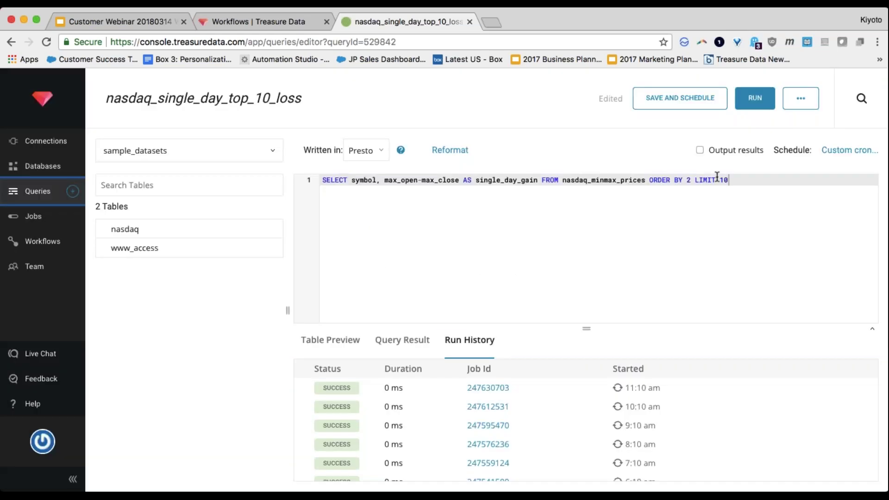
Step: Set the query's schedule to None and run it, which fails on missing nasdaq_minmax_prices
click(837, 151)
click(391, 217)
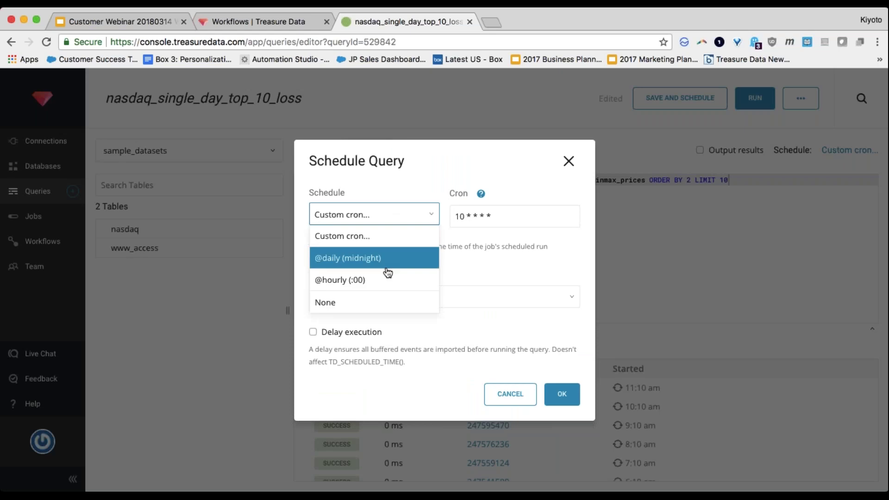
click(387, 303)
click(561, 331)
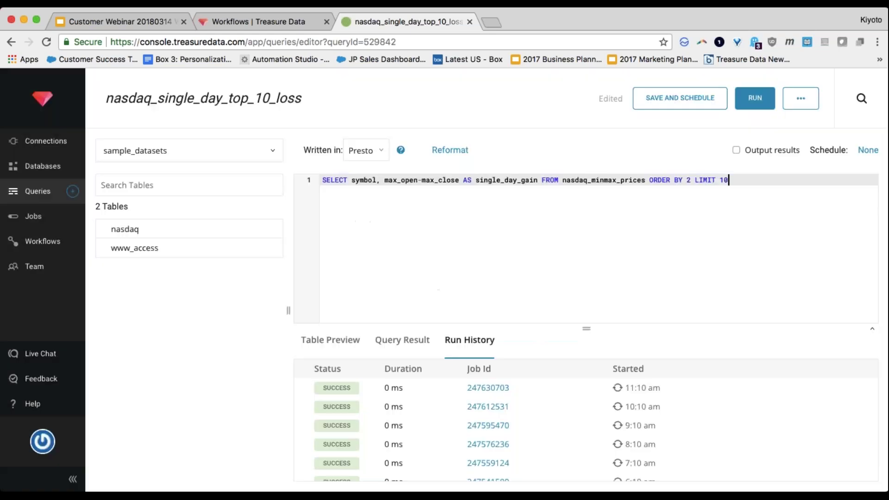
click(755, 102)
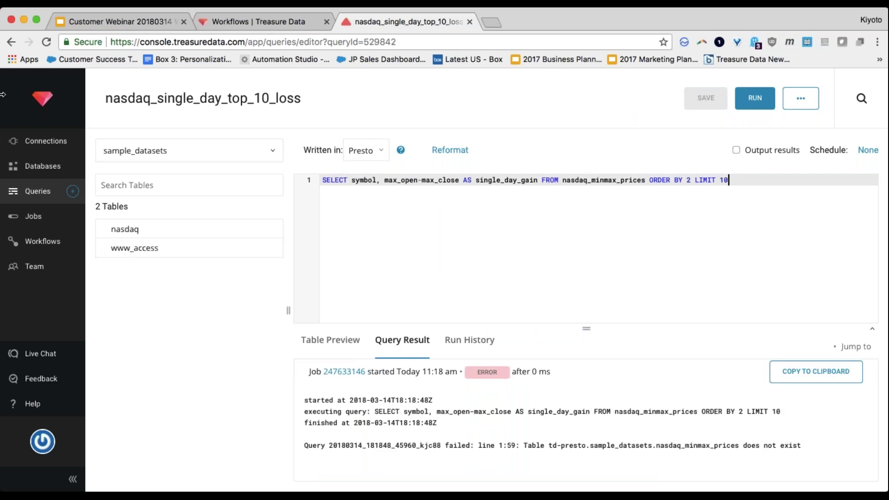
Step: In query 20180314_nasdaq_1, change the FROM table on line 10 to "sample_datasets"."nasdaq"
click(36, 190)
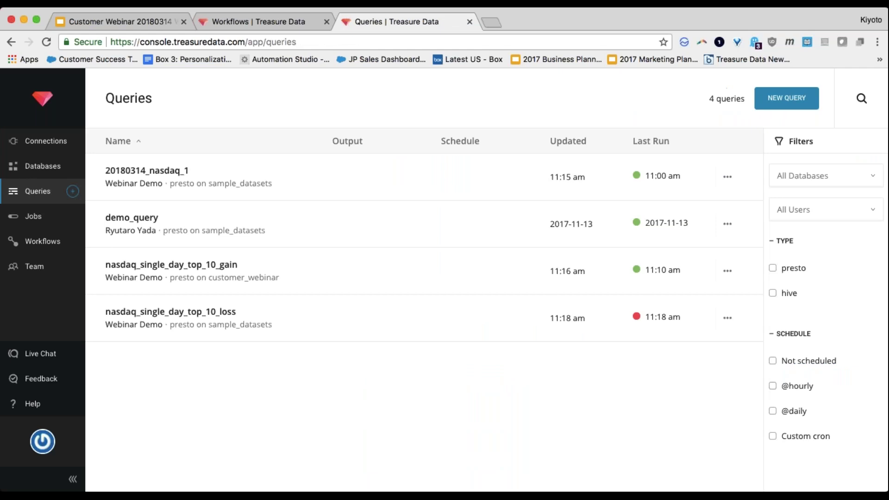
click(159, 179)
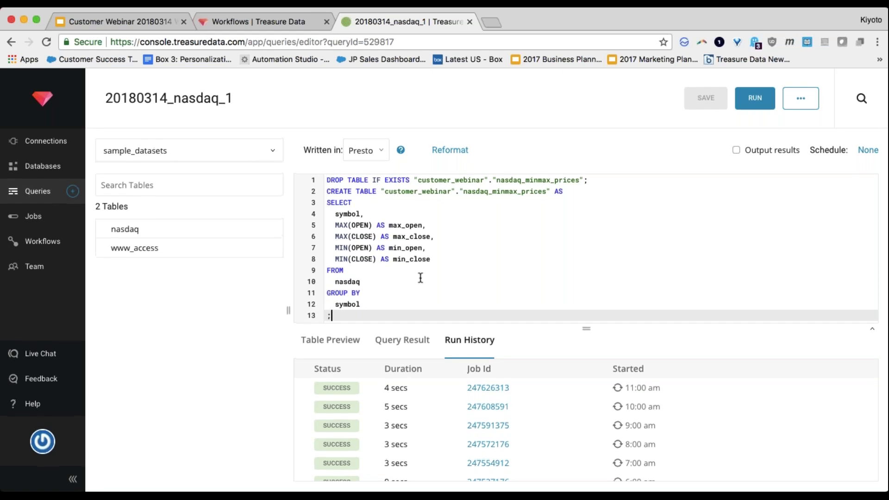
click(367, 289)
key(Up)
key(Up)
key(Down)
key(Home)
text("sample_Data)
key(BackSpace)
key(BackSpace)
key(BackSpace)
key(BackSpace)
text(datasets".")
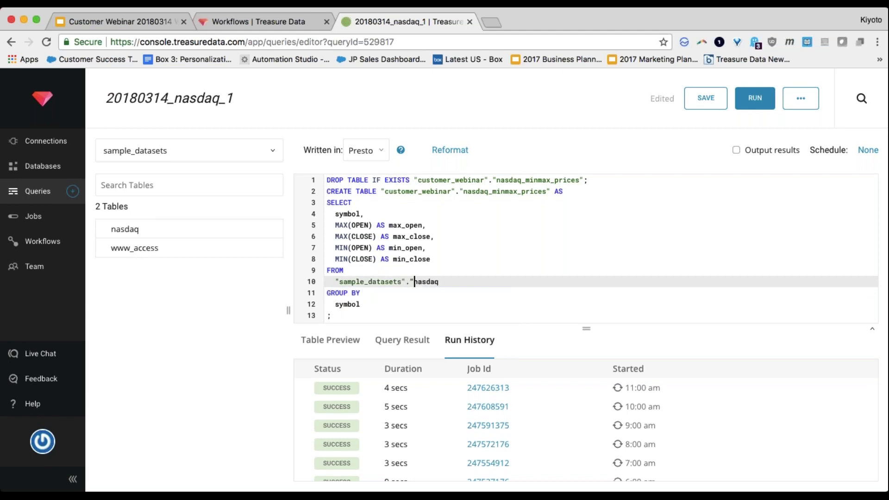
key(Down)
key(Left)
key(Left)
key(Left)
key(Left)
key(Left)
key(Left)
key(Left)
key(Left)
key(Left)
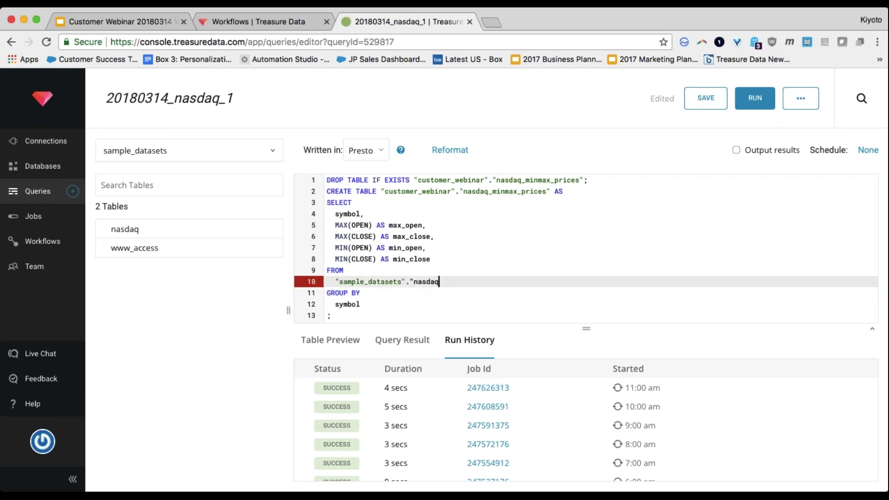
text(")
Step: Save the query and return to the cs_demo_20180314 workflow editor
key(super+s)
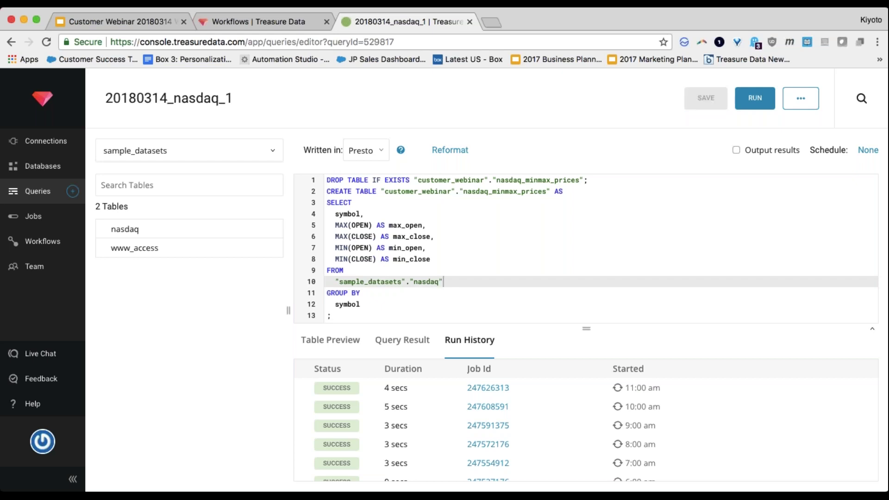
key(ctrl+shift+Tab)
click(429, 230)
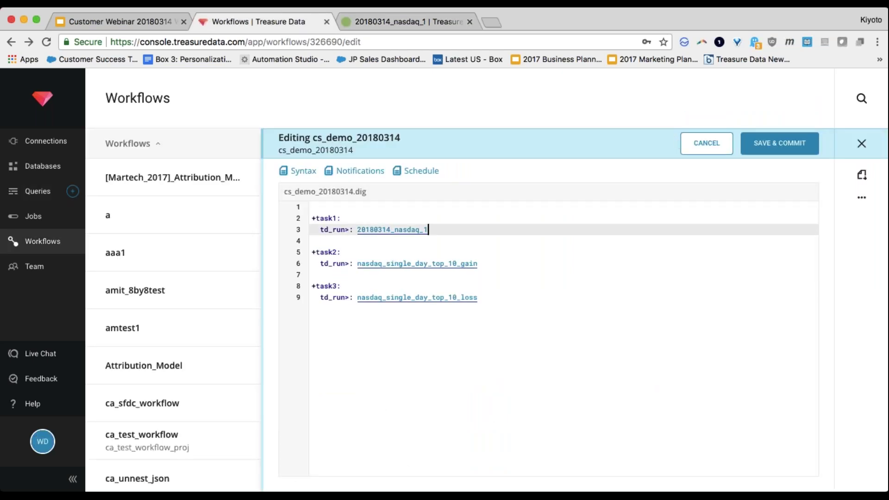
Step: Save and commit cs_demo_20180314 and review the earlier failed run in Run History
click(785, 147)
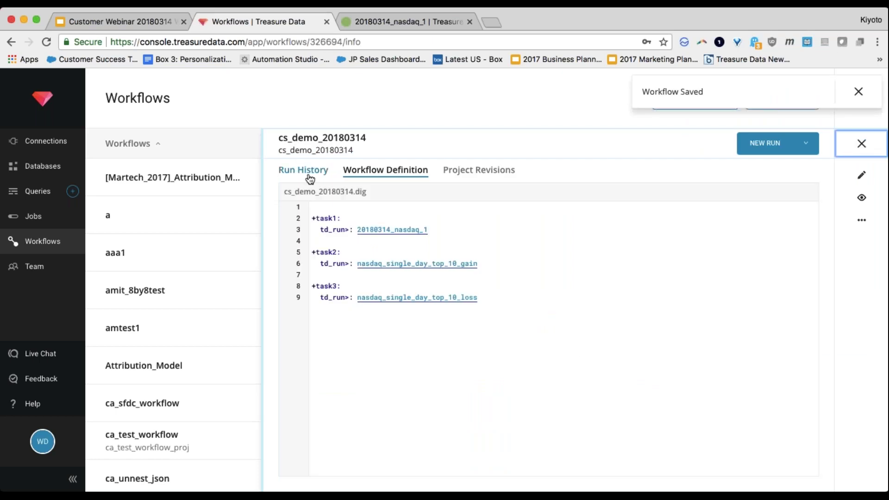
click(309, 179)
click(660, 235)
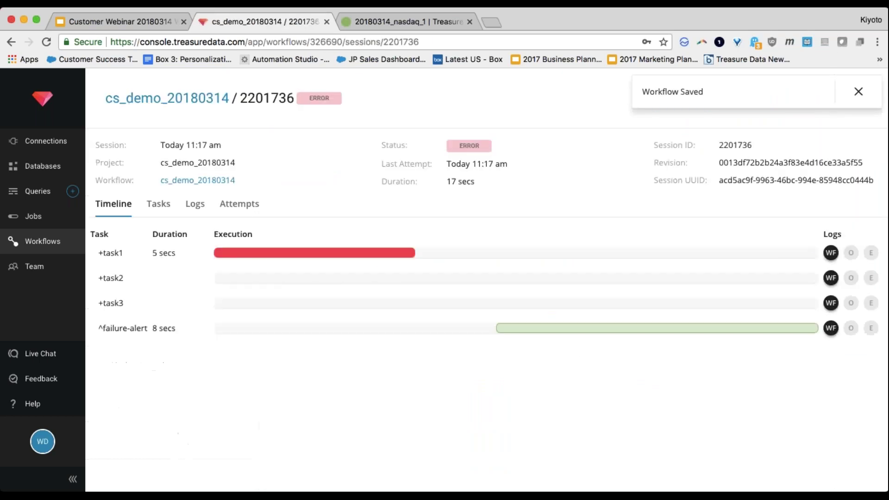
click(11, 41)
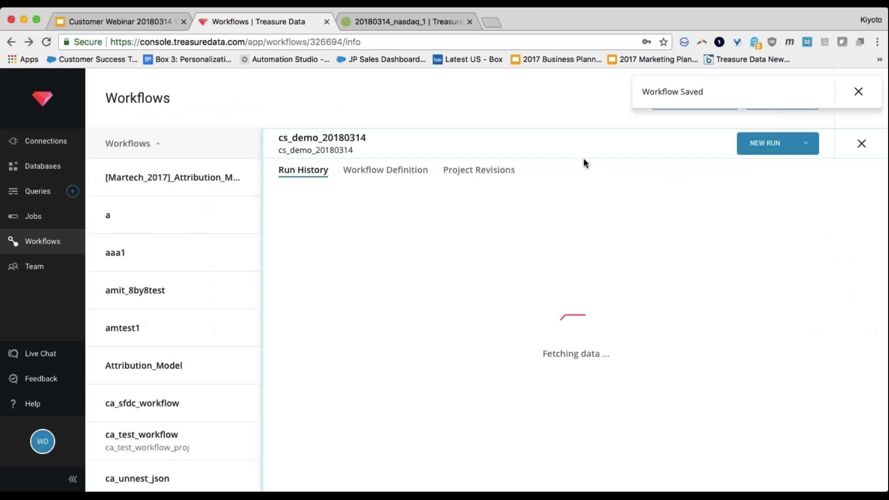
Step: Start a new run, inspect the failed 11:19 am session, and reopen the definition for editing
click(751, 153)
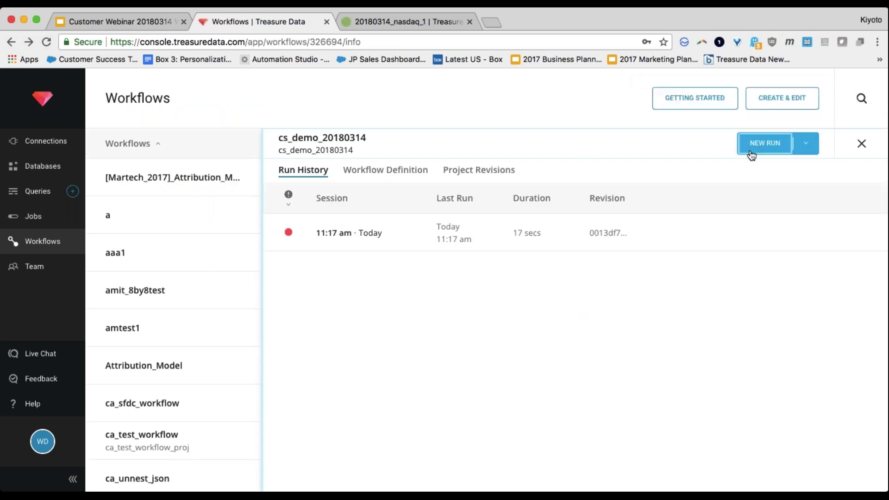
click(859, 92)
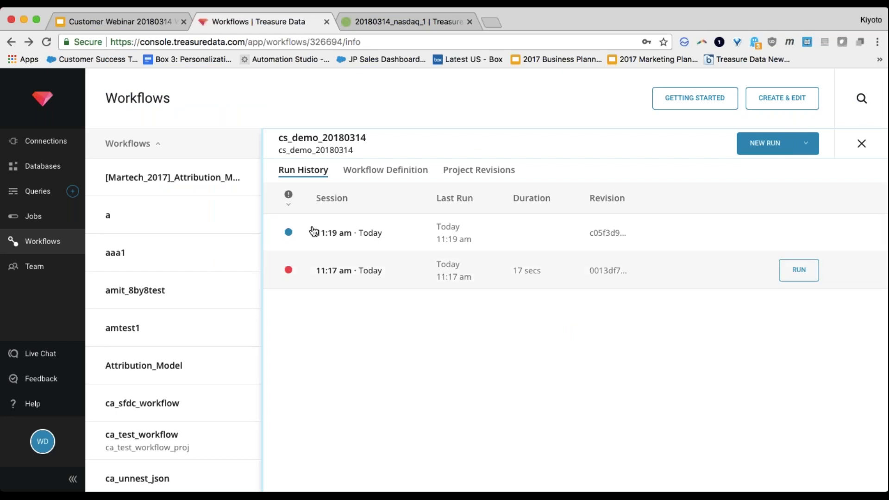
click(332, 242)
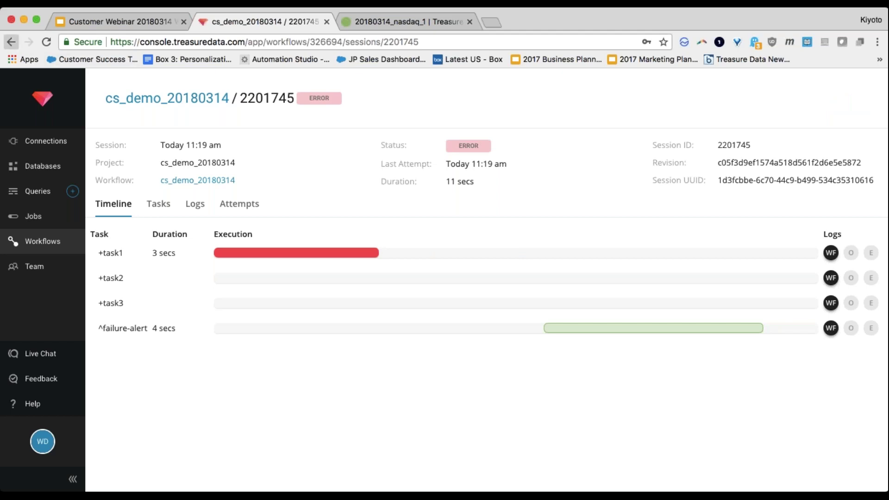
click(11, 42)
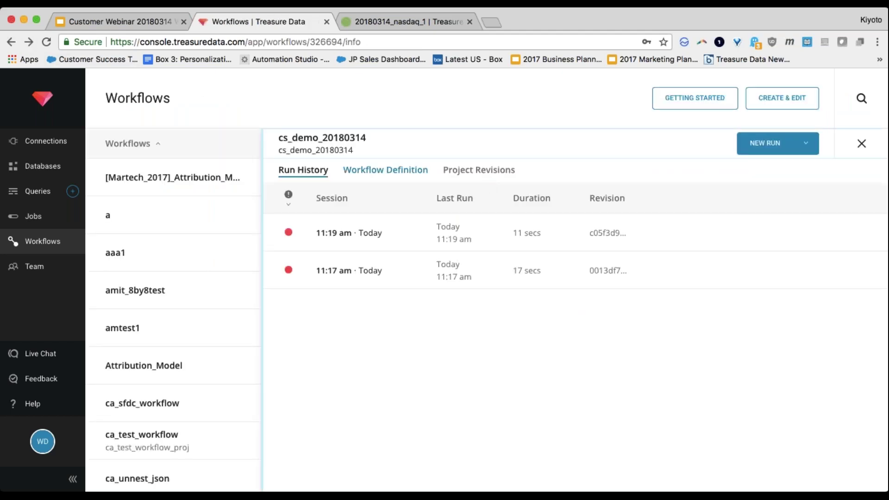
click(385, 170)
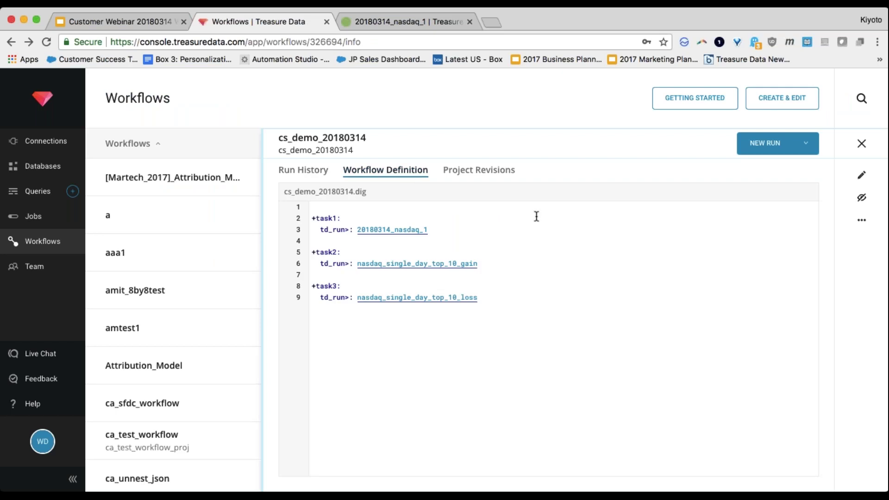
click(851, 178)
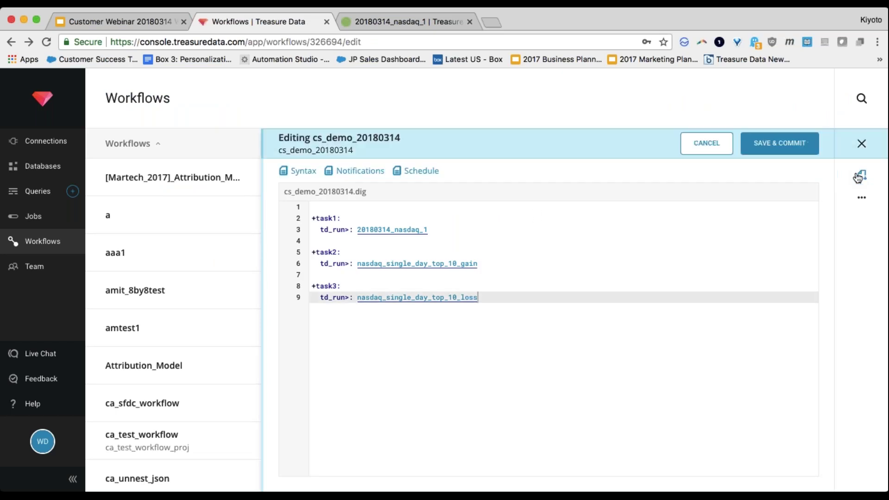
Step: Insert an _export block with td: and a database: line at the top of the definition
click(494, 222)
key(Return)
key(Up)
text(_ex)
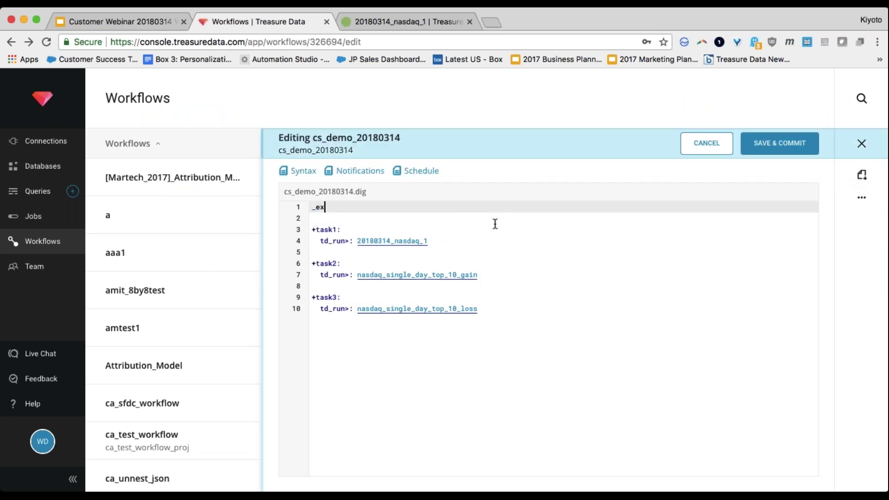
text(port")
key(Return)
key(BackSpace)
key(BackSpace)
text(:)
key(Return)
text(td:)
key(Return)
text(database: sample)
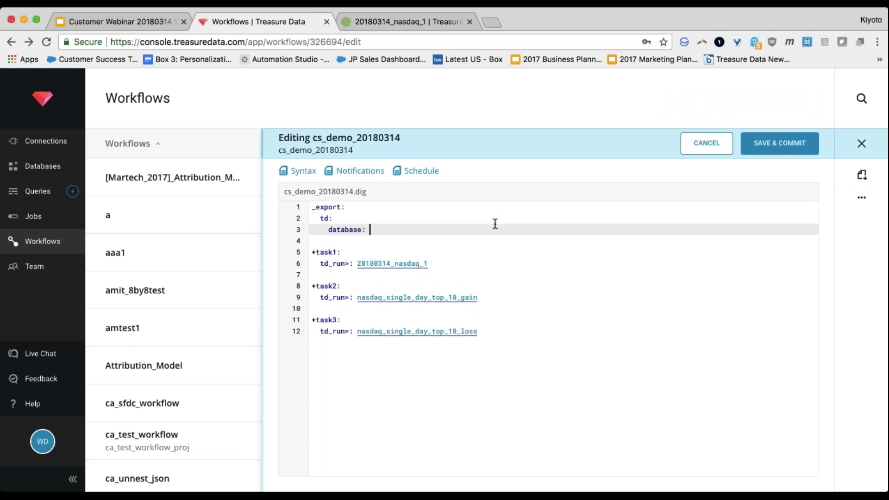
text(_dataset)
key(BackSpace)
key(BackSpace)
key(BackSpace)
key(BackSpace)
key(BackSpace)
key(BackSpace)
key(BackSpace)
key(BackSpace)
key(BackSpace)
key(BackSpace)
key(BackSpace)
key(BackSpace)
key(BackSpace)
key(BackSpace)
Step: Check the query's database dropdown and set the database value to customer_webinar
key(ctrl+Tab)
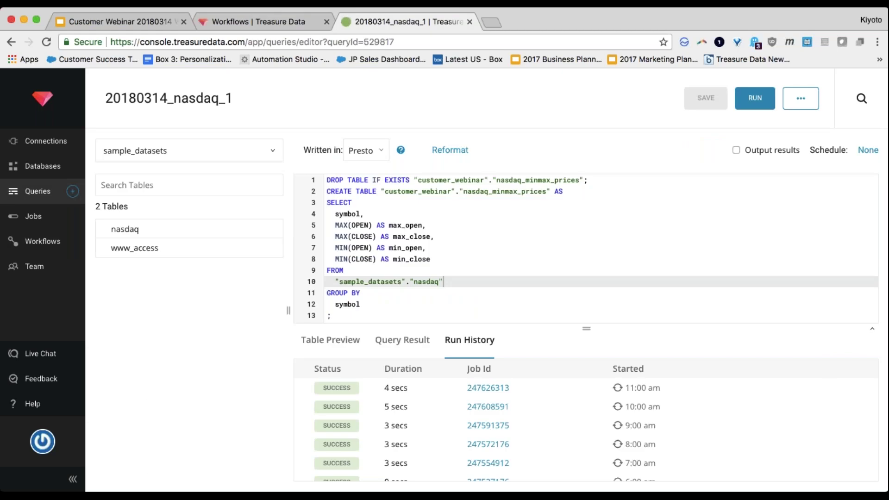
click(188, 150)
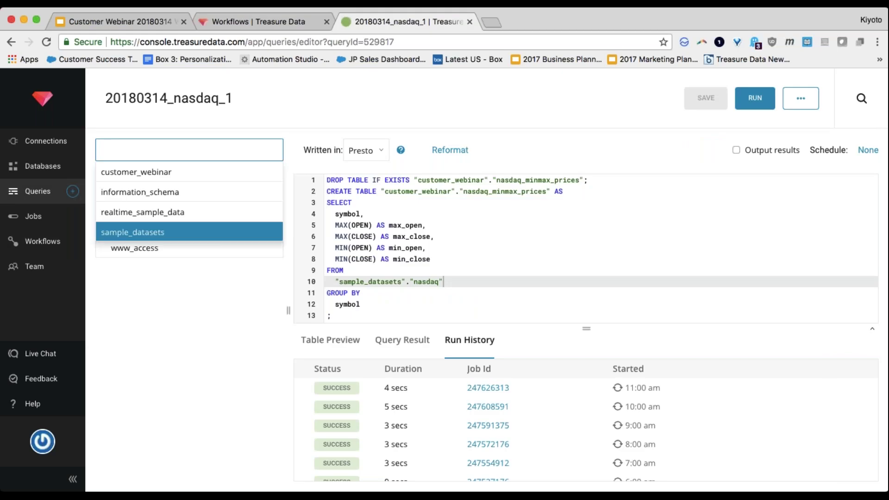
key(ctrl+shift+Tab)
text(customer_webinar)
Step: Save and commit cs_demo_20180314, start a new run, and open its 11:20 am session
click(785, 132)
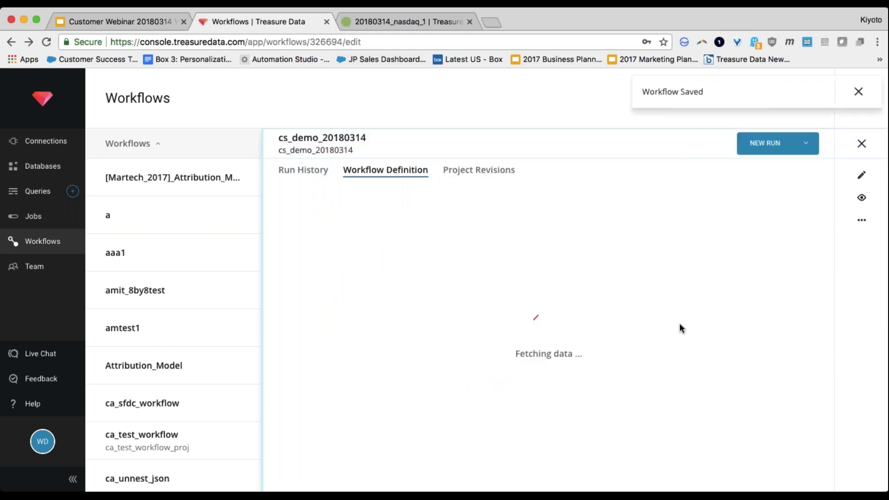
click(858, 92)
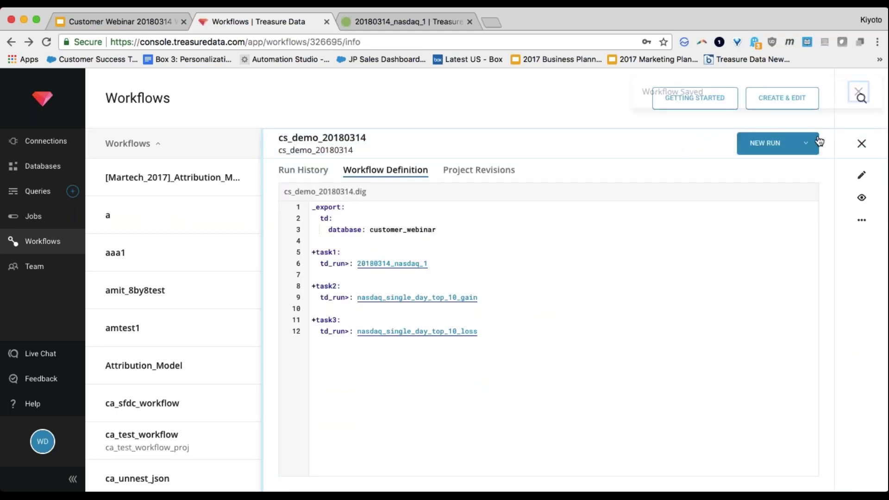
click(773, 147)
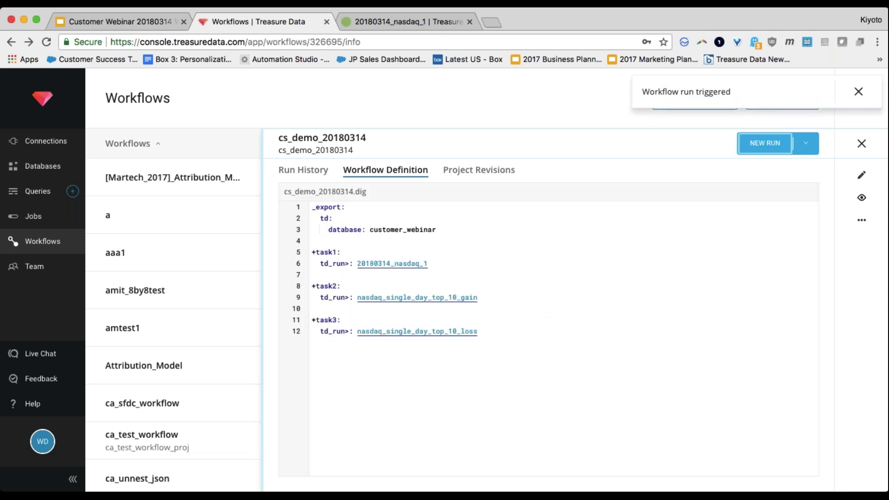
click(311, 175)
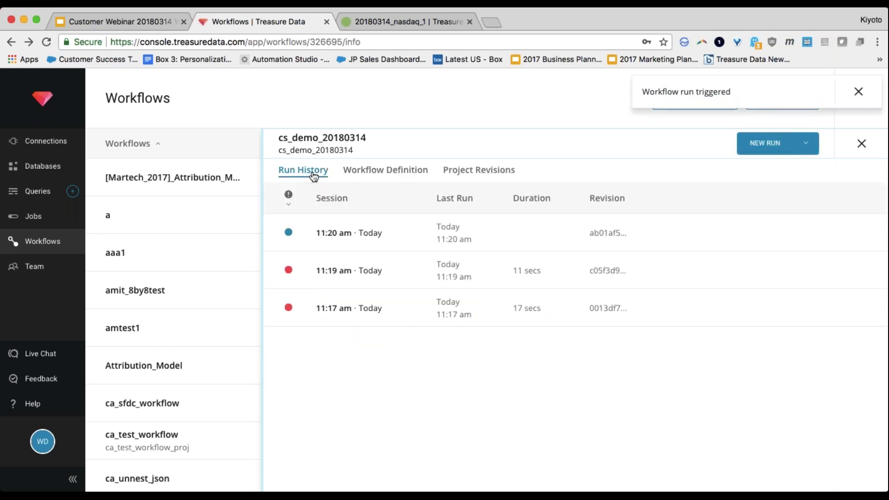
click(342, 244)
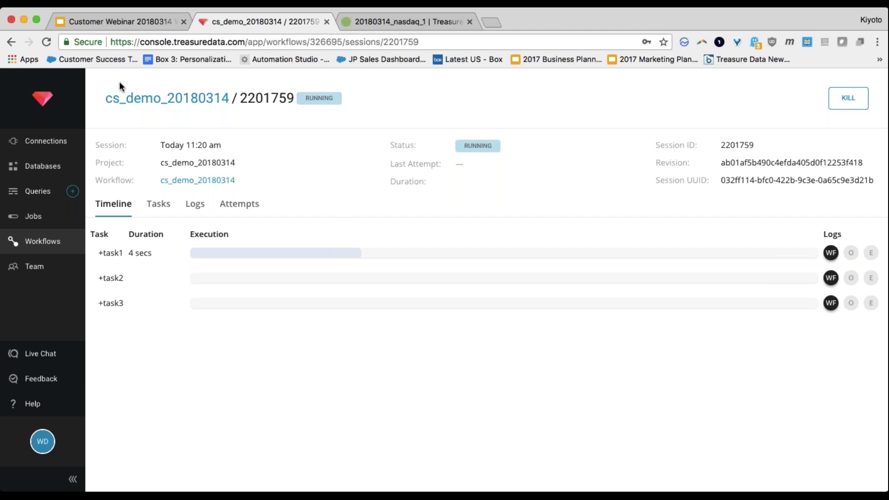
Step: Browse the workflow definition and revisions, then see the 11:20 am run failed after 1 min
click(11, 44)
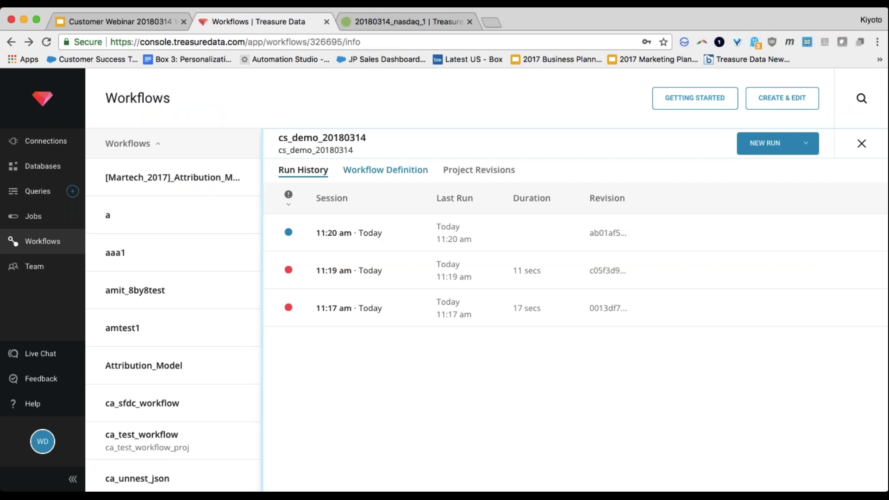
click(393, 171)
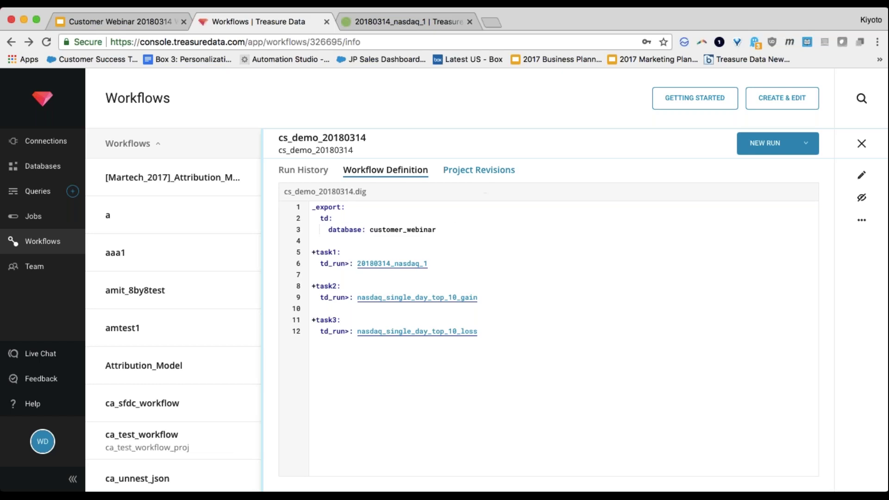
click(478, 170)
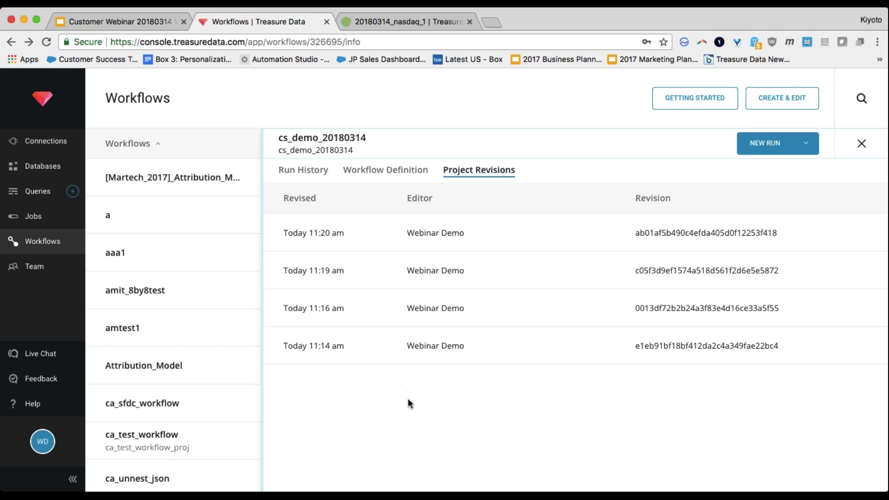
click(316, 175)
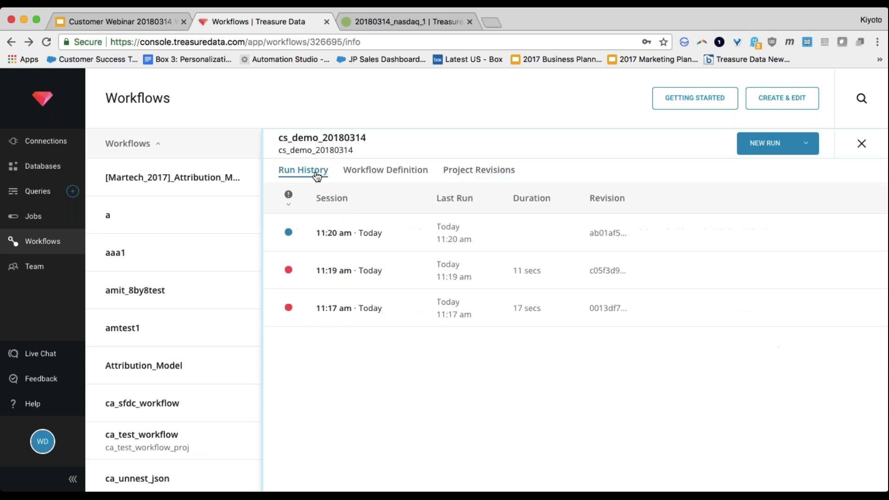
click(341, 234)
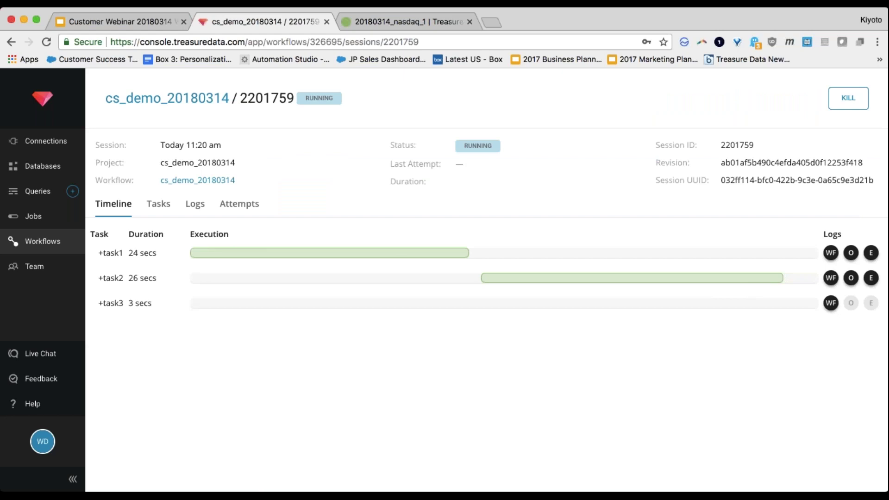
click(10, 42)
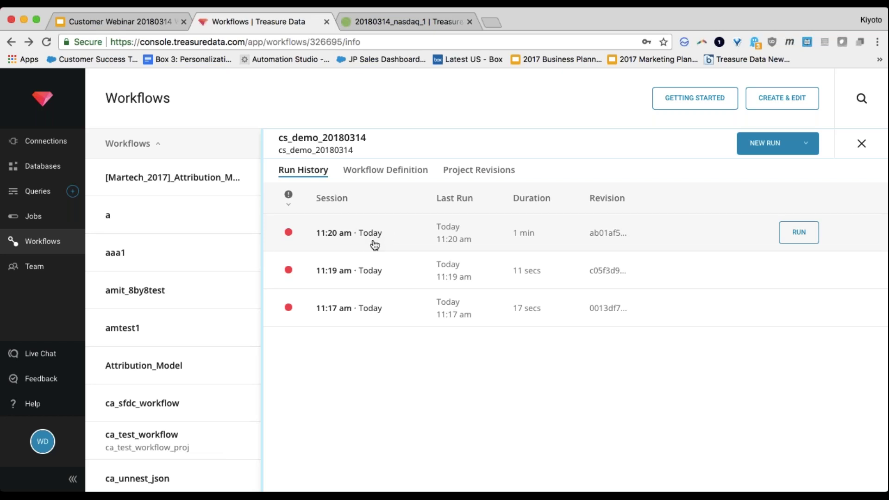
Step: Read the 11:20 am session log to find task3's missing nasdaq_minmax_prices table error
click(374, 241)
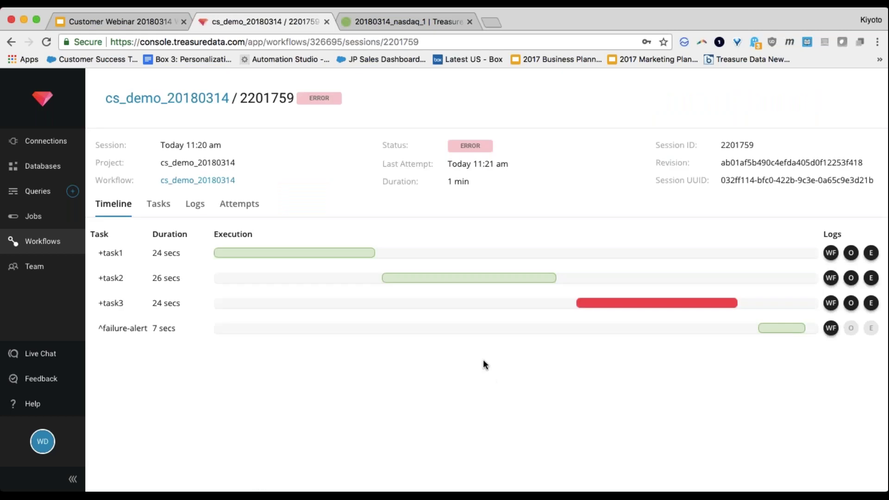
click(195, 204)
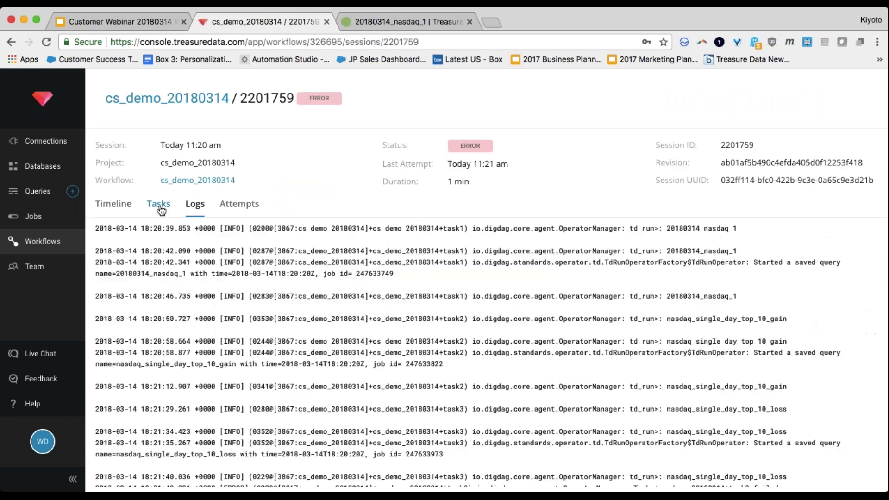
scroll(286, 407, down, 3)
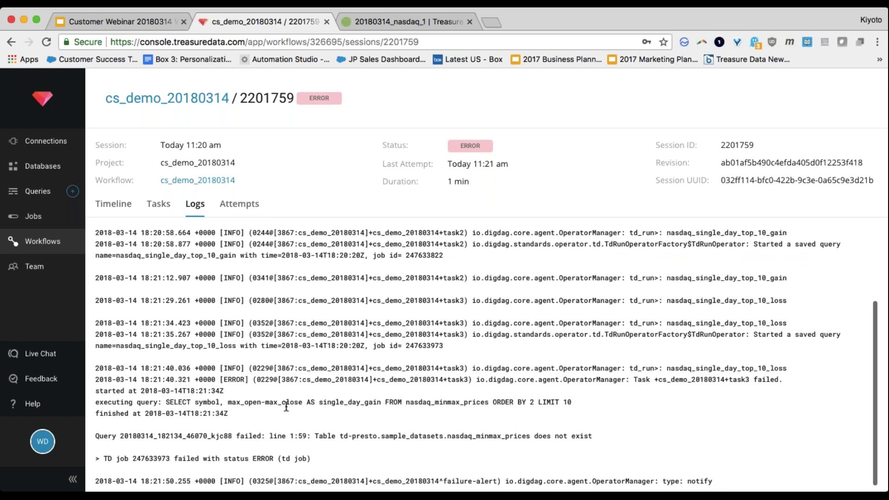
double_click(489, 436)
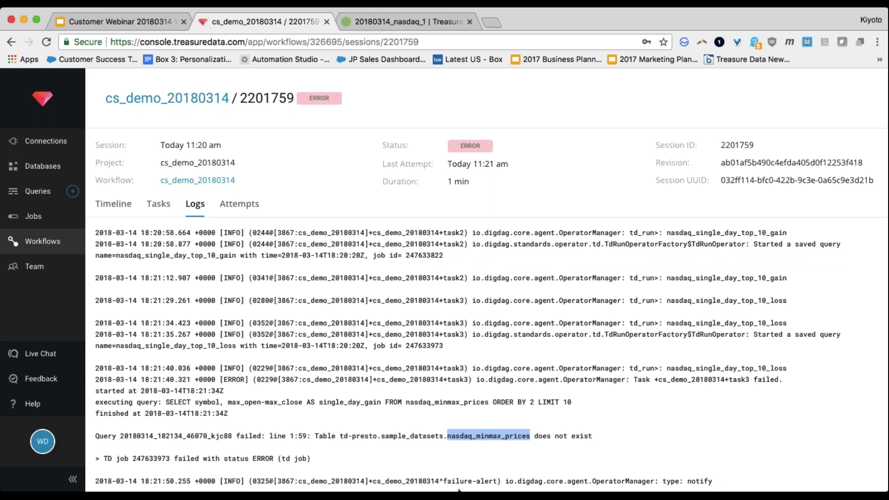
click(385, 23)
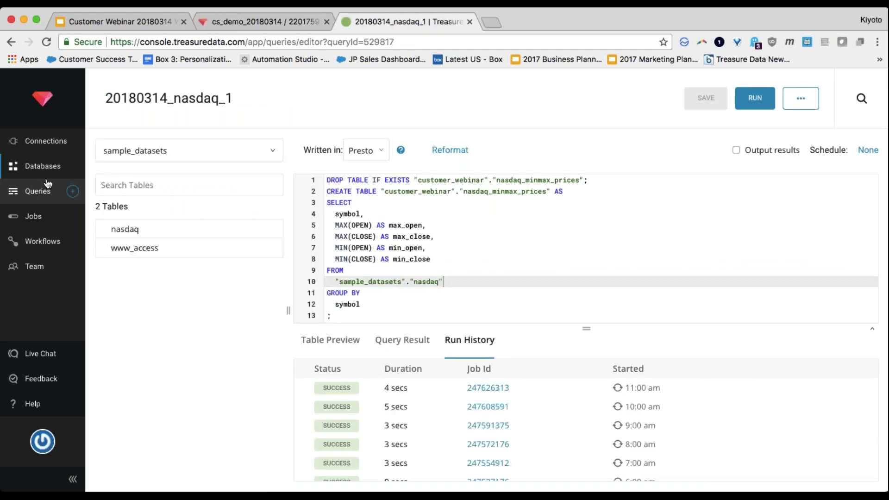
Step: Set the nasdaq_single_day_top_10_loss query's database to customer_webinar and save it
click(40, 195)
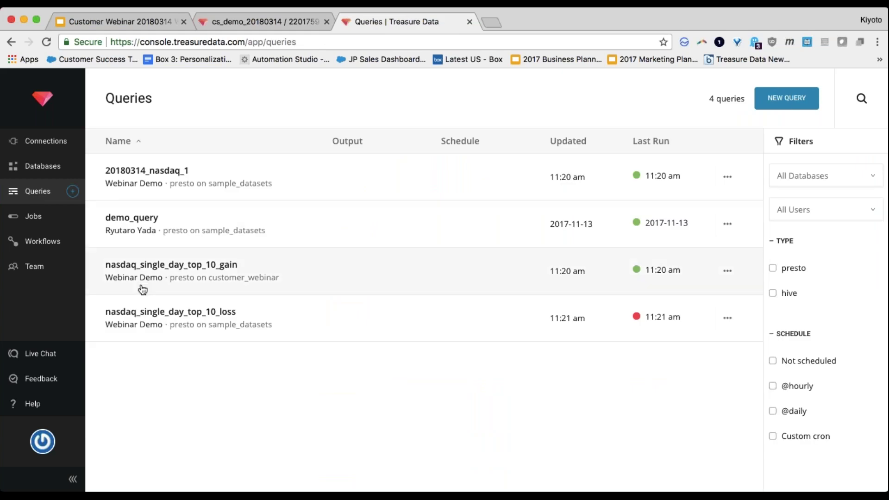
click(142, 316)
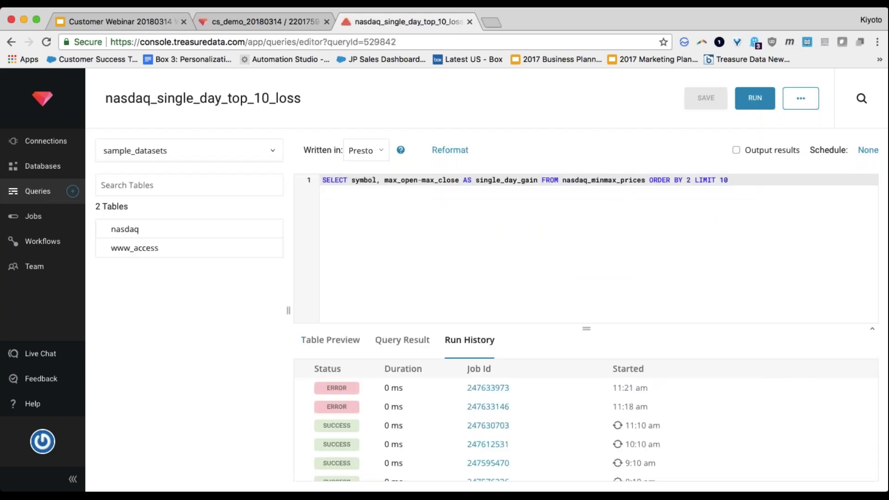
click(185, 150)
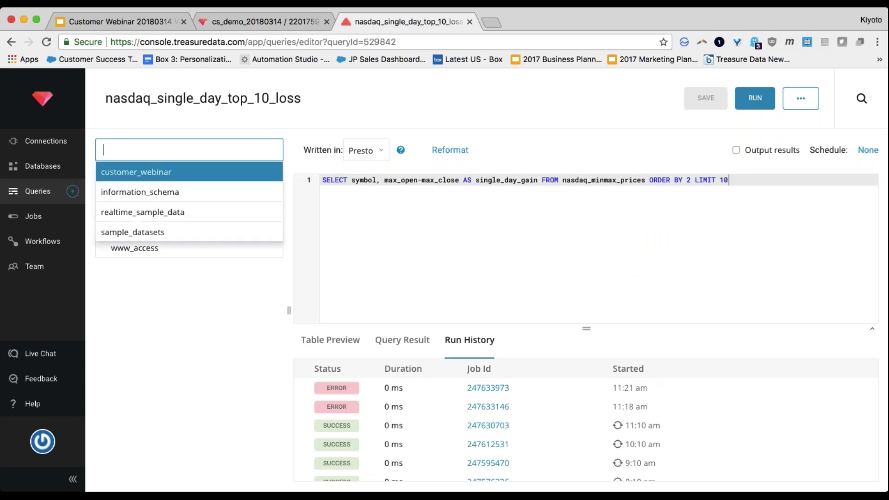
click(214, 177)
key(super+s)
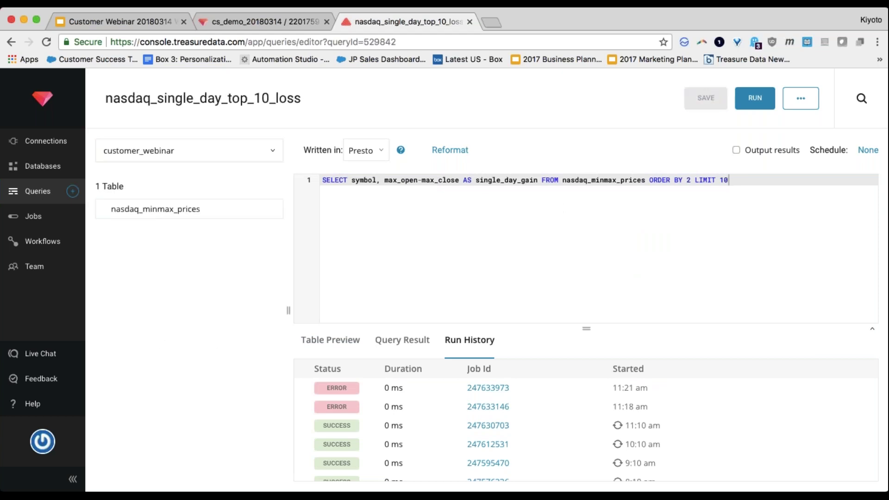
click(241, 21)
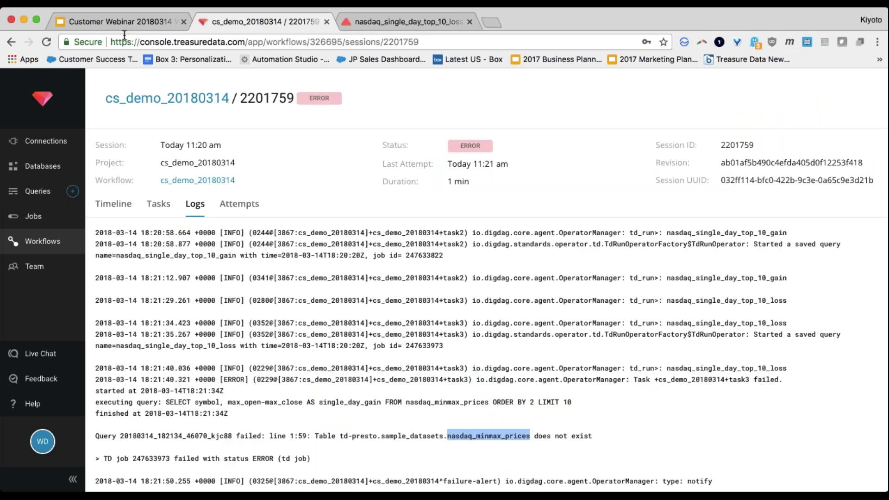
Step: Rerun the failed 11:20 am session of cs_demo_20180314, skipping previously successful tasks
click(11, 41)
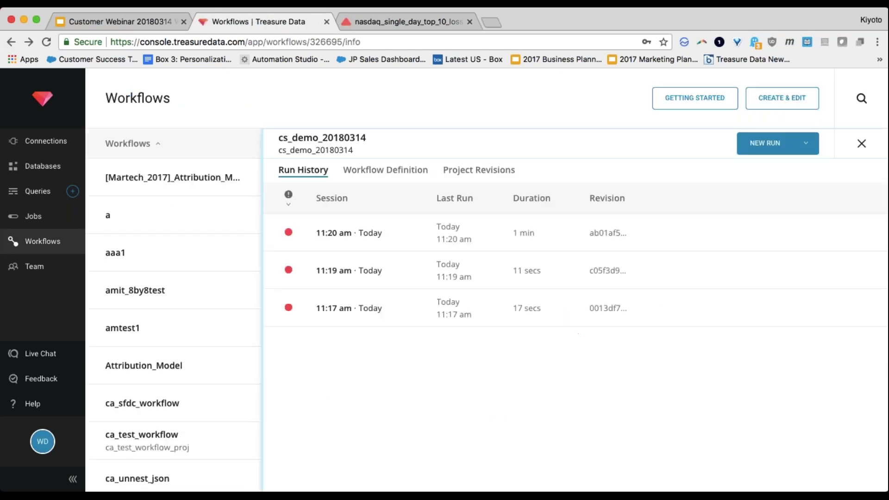
click(363, 238)
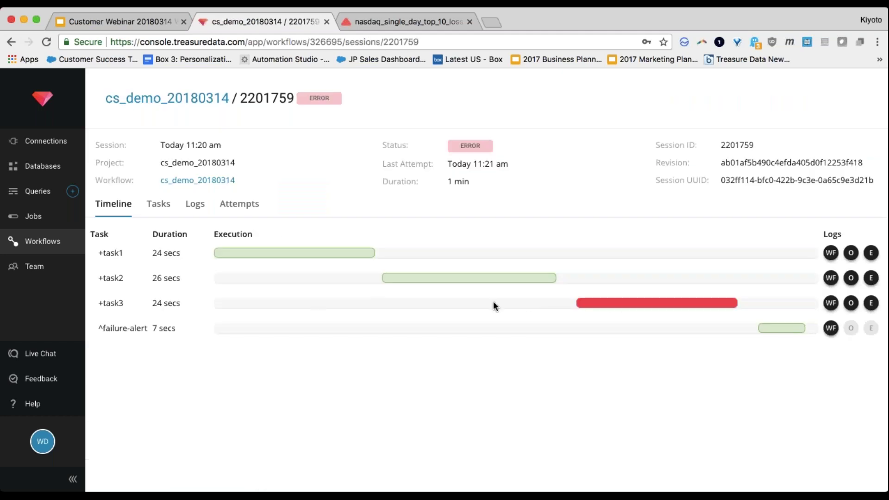
click(11, 42)
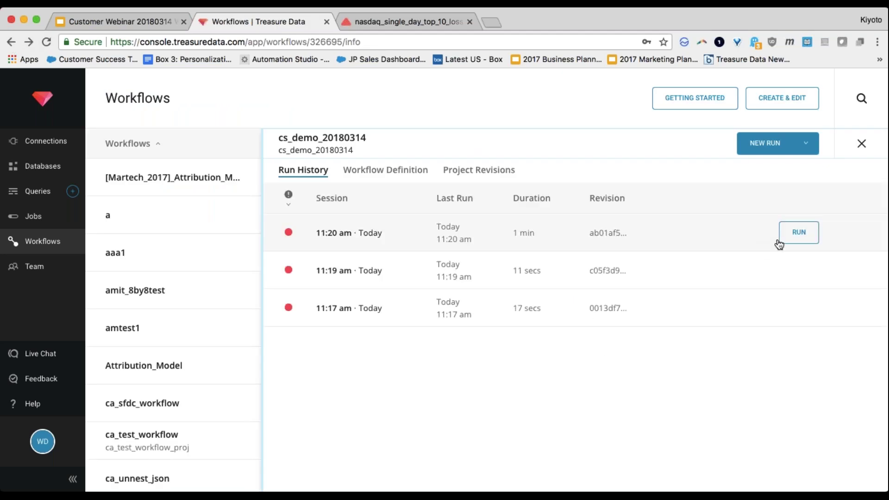
click(802, 238)
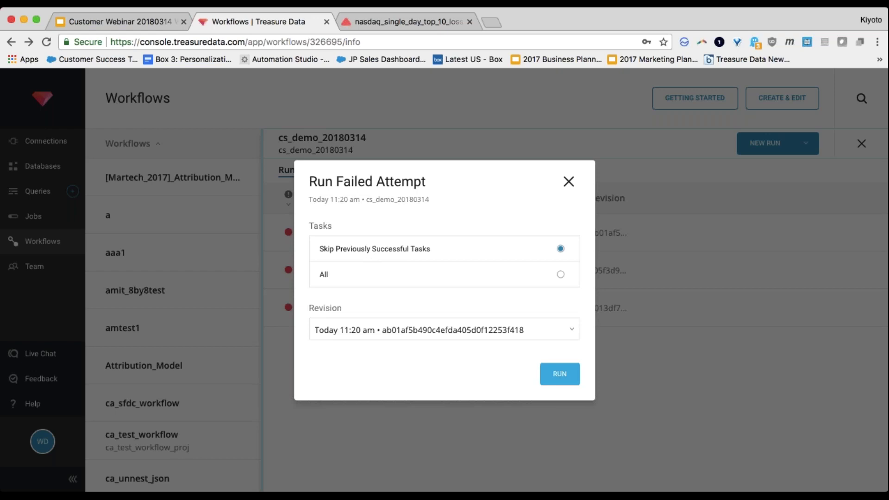
click(562, 379)
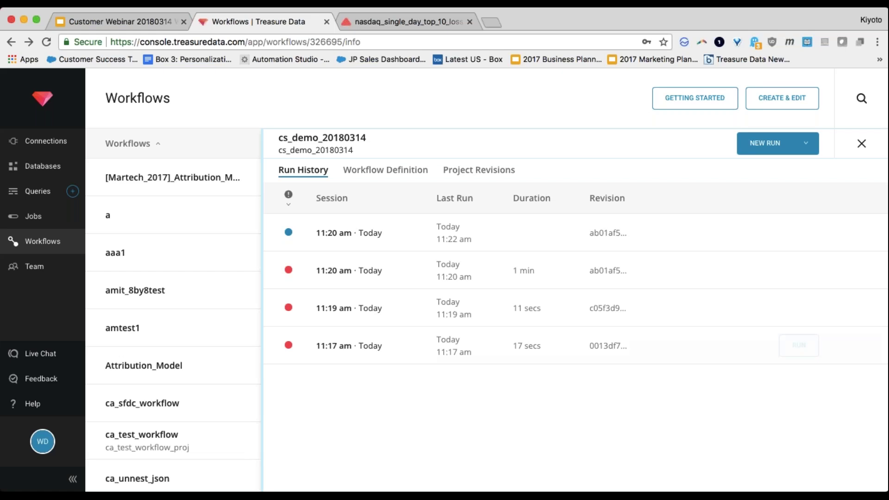
Step: Open the rerunning session 2201759 and check Tasks and Timeline until all three tasks succeed
click(383, 237)
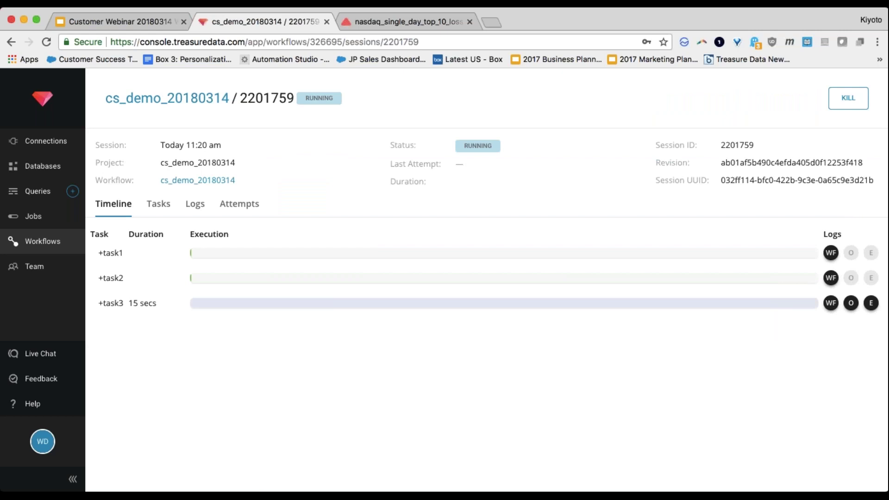
click(159, 205)
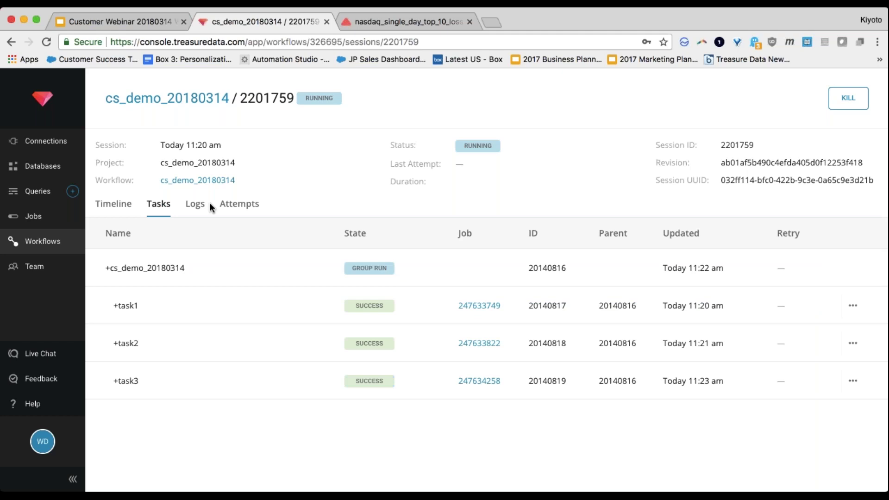
click(112, 202)
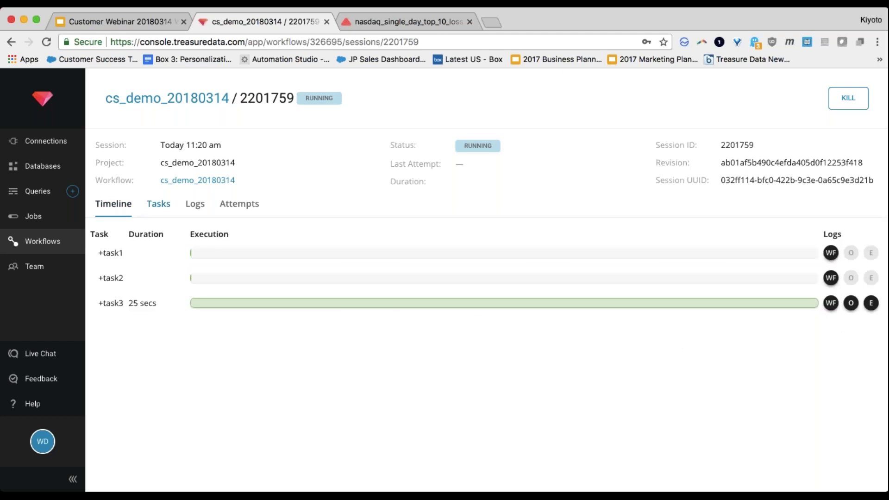
click(159, 204)
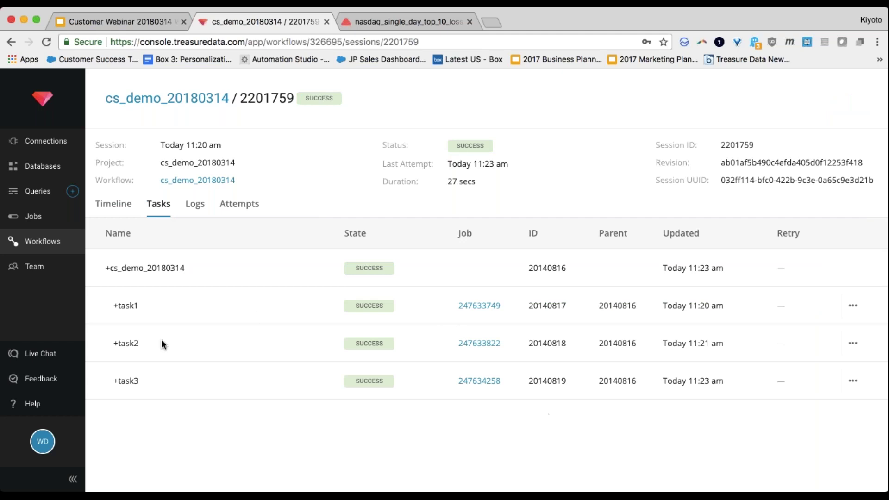
Step: Open task3's job 247634258 results in a separate tab, then return to the session
click(466, 384)
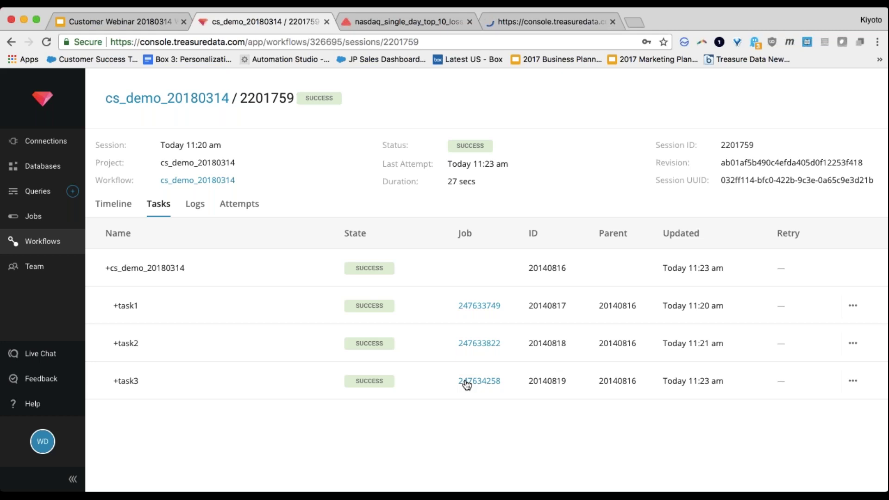
key(ctrl+Tab)
key(ctrl+Tab)
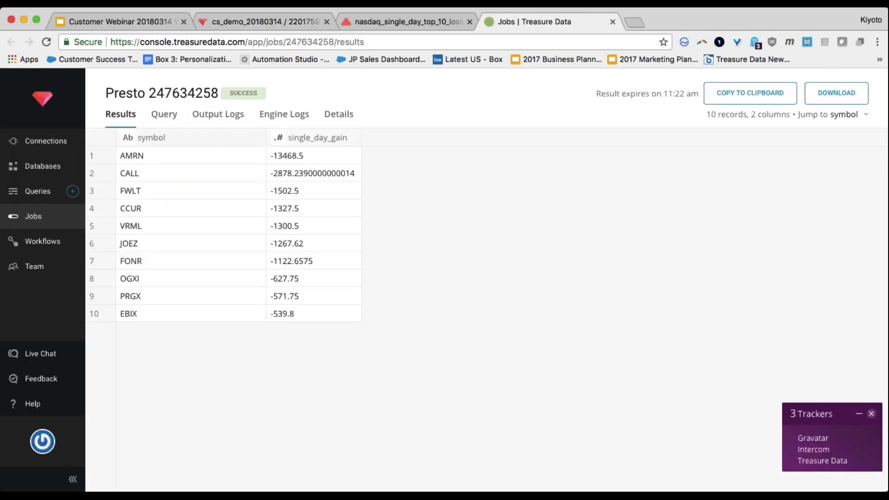
key(ctrl+shift+Tab)
key(ctrl+shift+Tab)
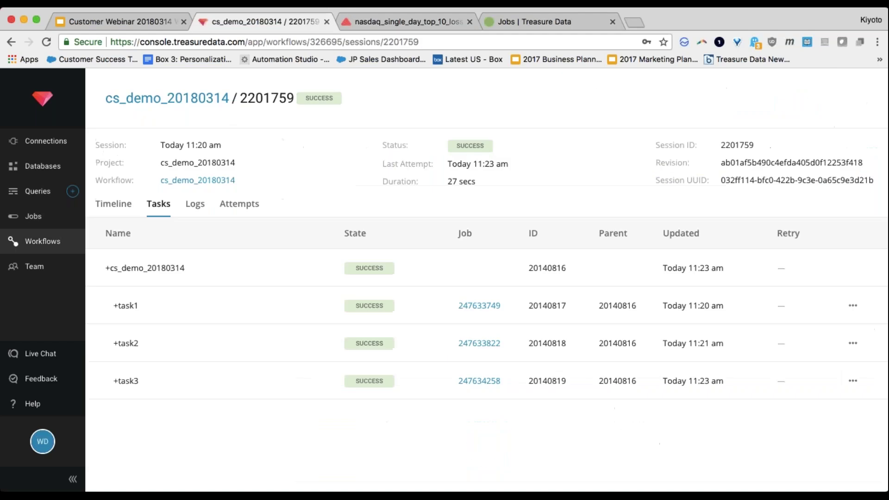
Step: Review the successful session's logs, task list and run attempts
click(193, 205)
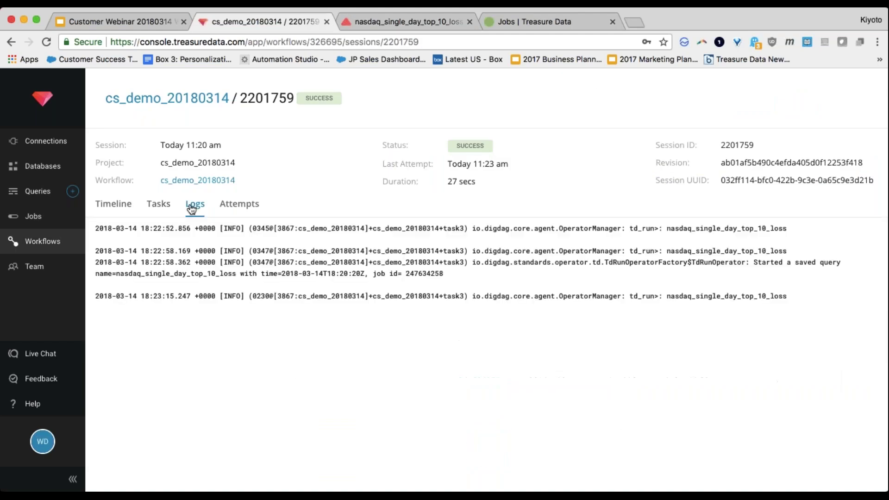
double_click(405, 296)
double_click(405, 296)
click(158, 204)
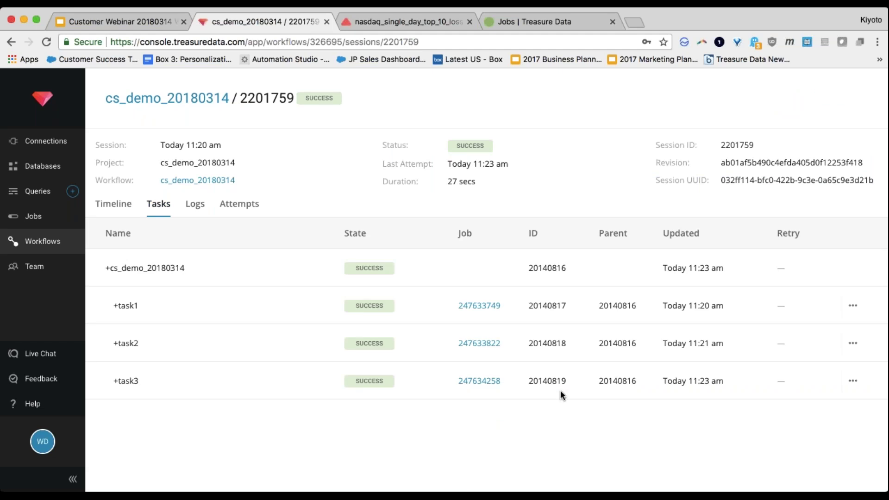
click(195, 204)
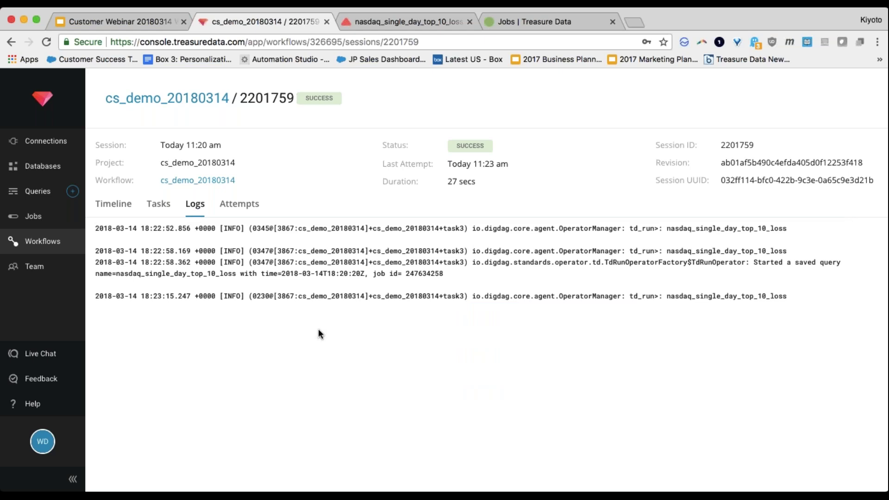
click(240, 209)
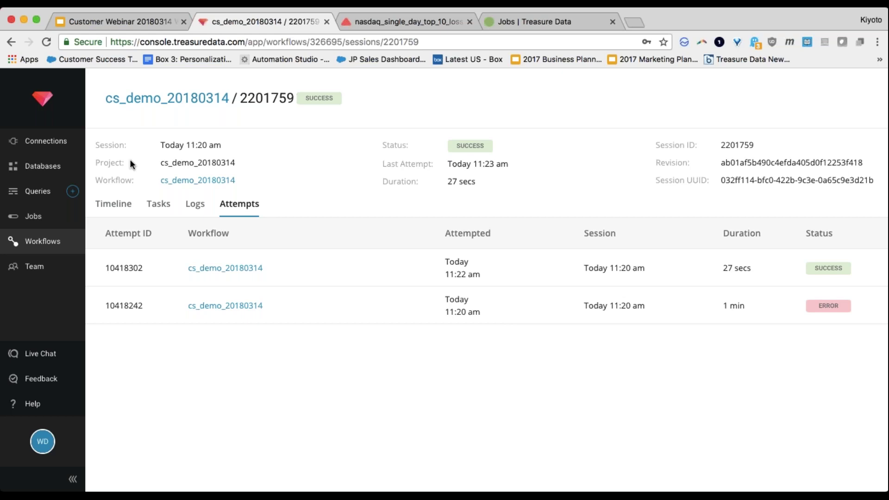
Step: Recheck the session's tasks and timeline, then go to the Workflows list
click(159, 205)
click(118, 206)
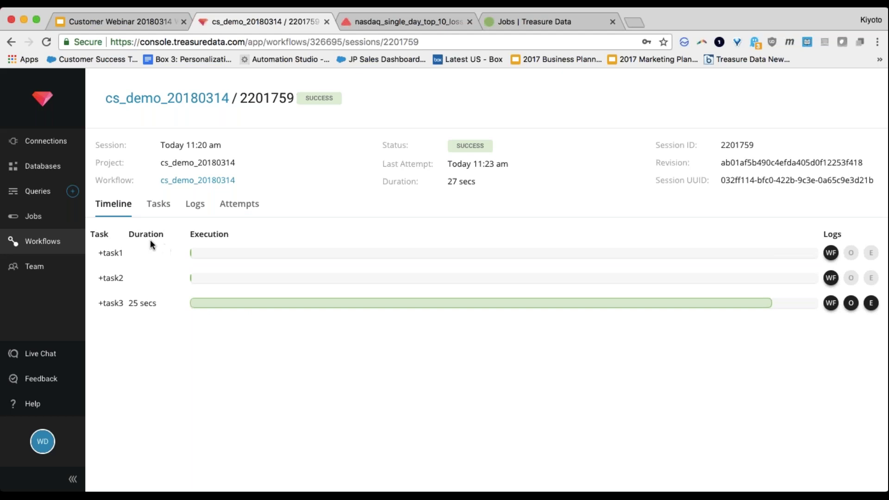
click(158, 205)
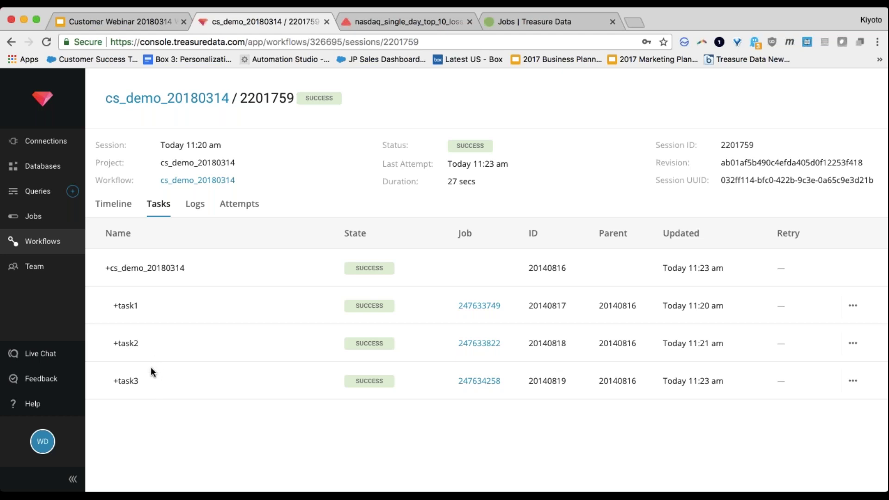
click(42, 246)
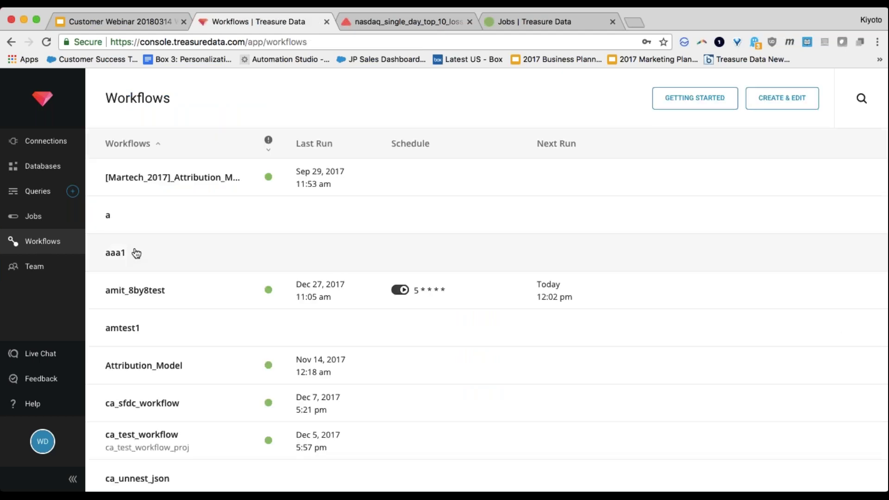
Step: Search workflows for 'cs' and open cs_demo_20180314's Workflow Definition
text(custom)
key(BackSpace)
key(BackSpace)
key(BackSpace)
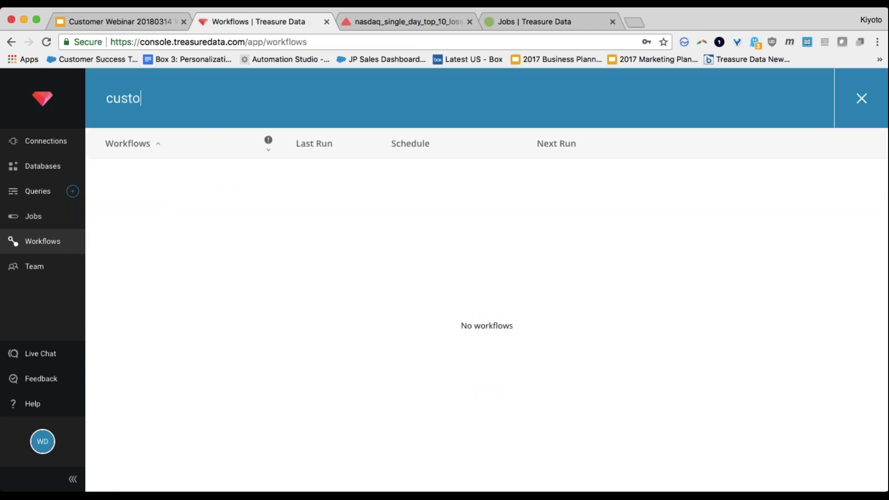
key(BackSpace)
text(s)
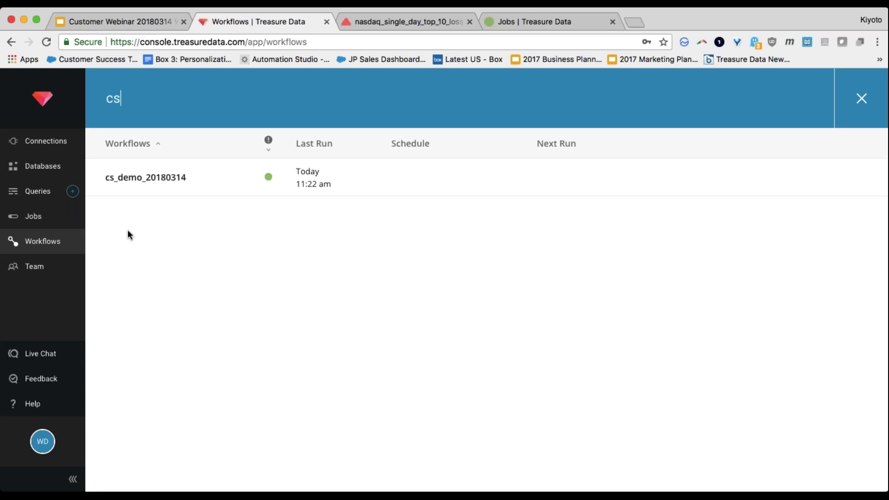
click(152, 174)
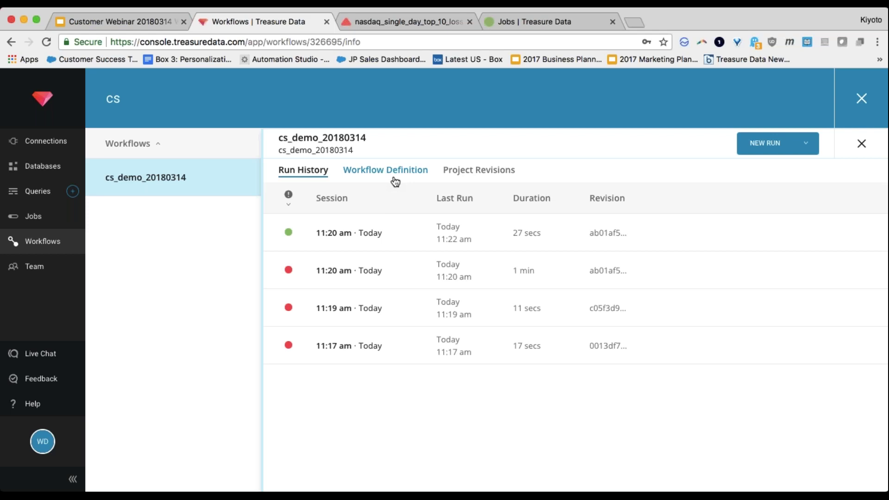
click(399, 171)
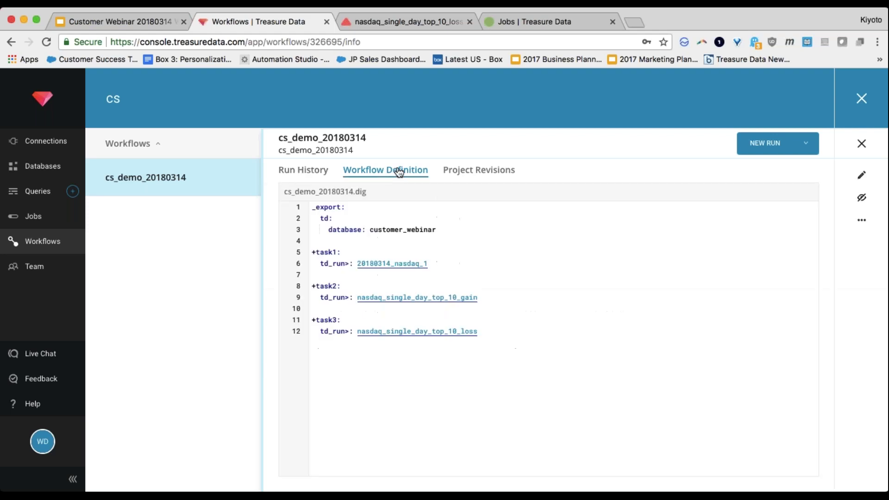
Step: Edit the definition, inserting a '+parallelized:' line above task2
click(862, 175)
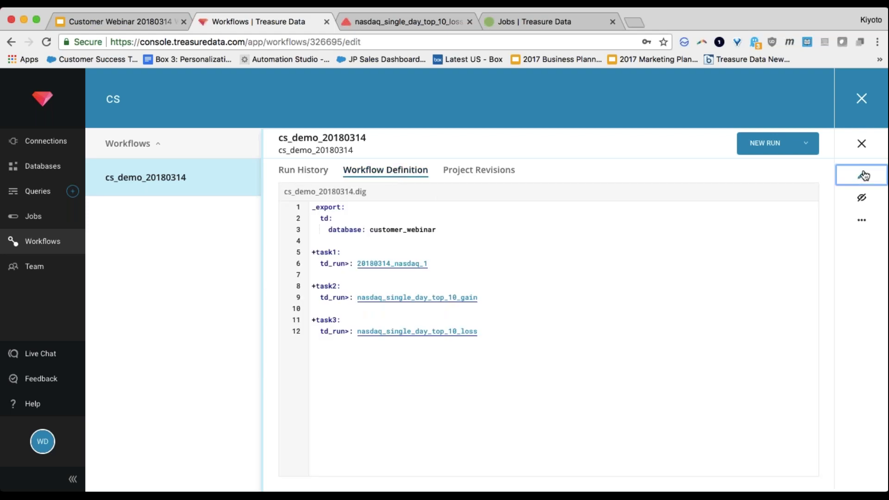
click(571, 306)
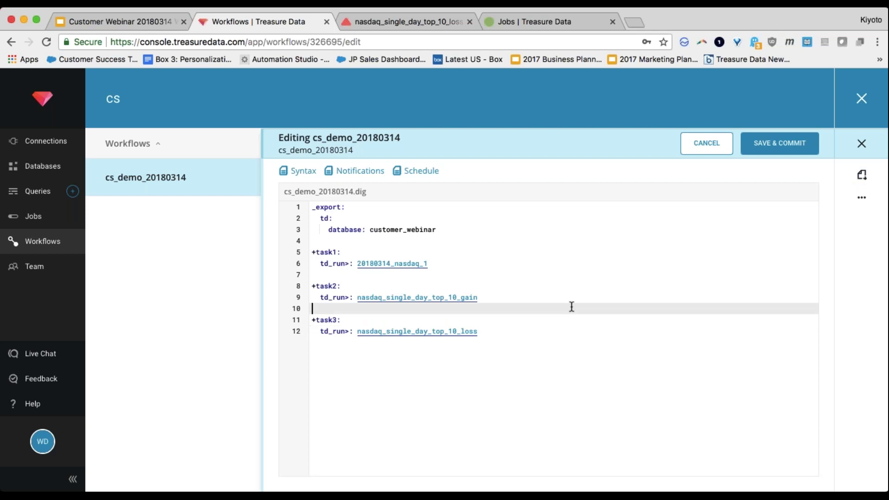
key(Up)
key(Up)
key(Up)
key(Down)
key(shift+Down)
key(shift+Down)
key(shift+Down)
key(shift+Down)
key(shift+Down)
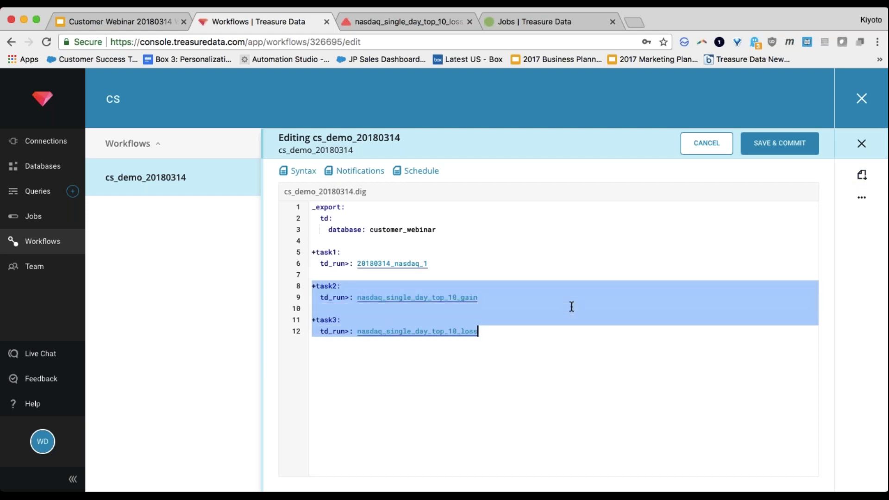
key(Up)
key(Up)
key(Return)
key(Return)
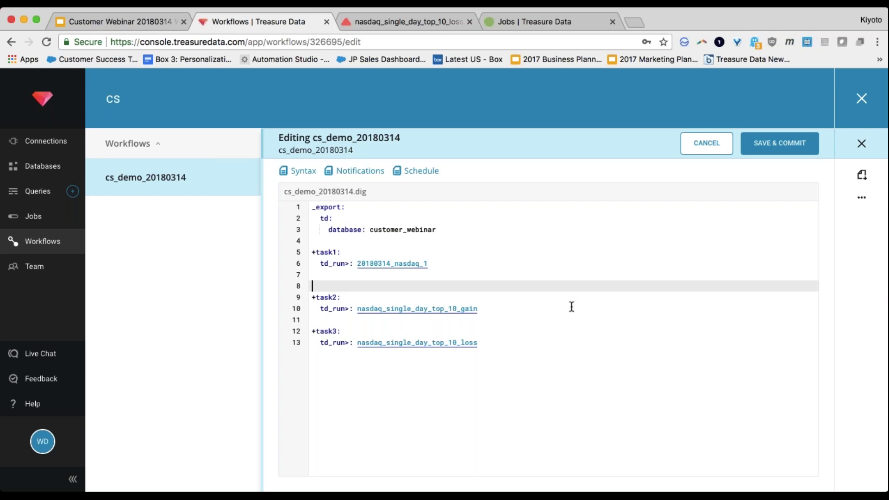
key(Up)
text(+)
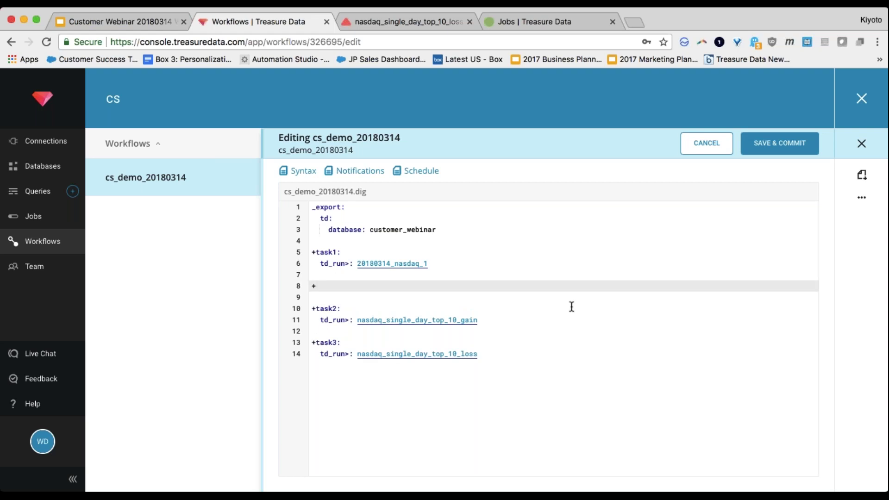
text(parallelized:)
Step: Add an indented '_parallel: true' line beneath '+parallelized:'
key(Up)
key(Down)
key(shift+End)
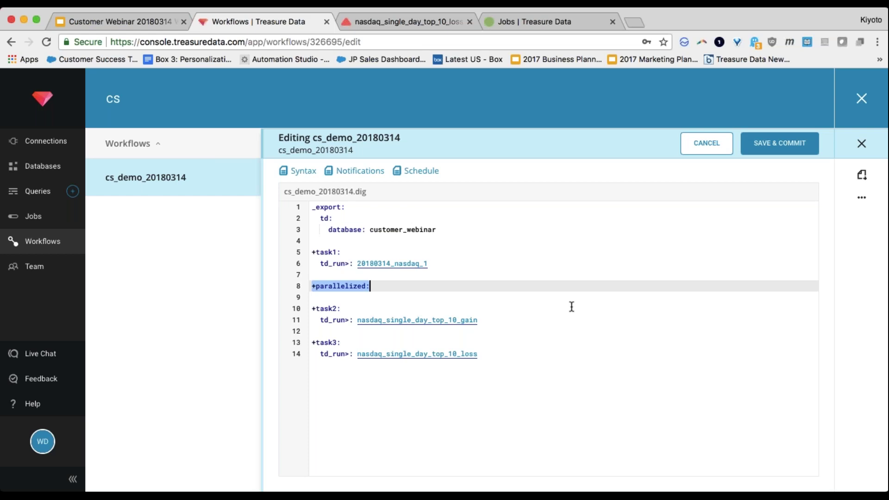
key(Home)
key(shift+End)
key(Home)
key(shift+Right)
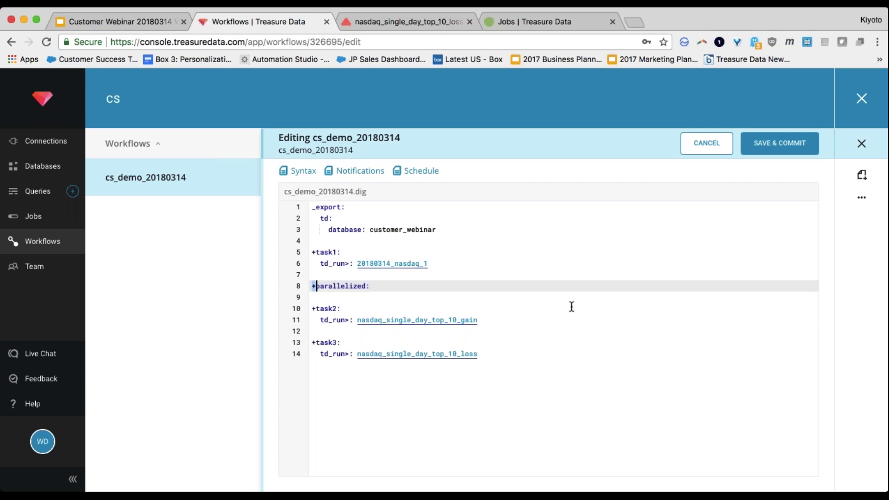
key(Down)
key(Left)
key(shift+Left)
key(Down)
key(Tab)
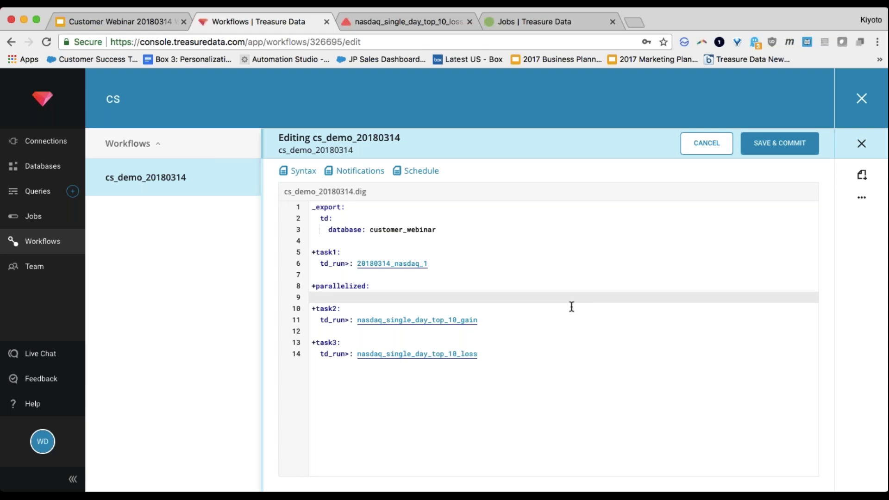
text(_parallel: true)
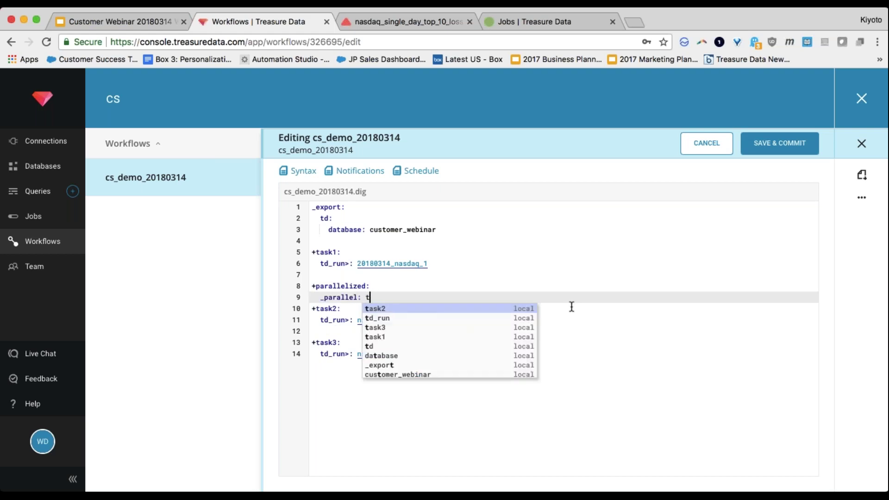
Step: Indent task2 and task3 under the +parallelized group and remove the blank line between them
key(Right)
key(Down)
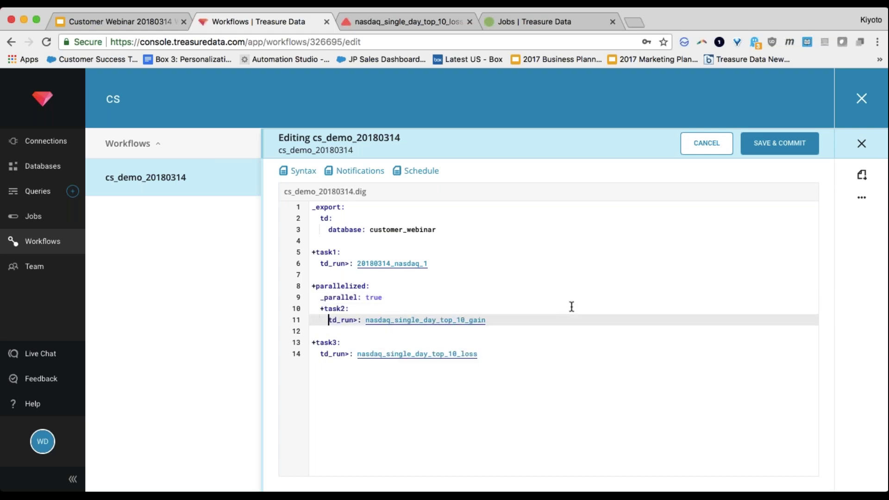
key(Down)
key(Down)
key(Home)
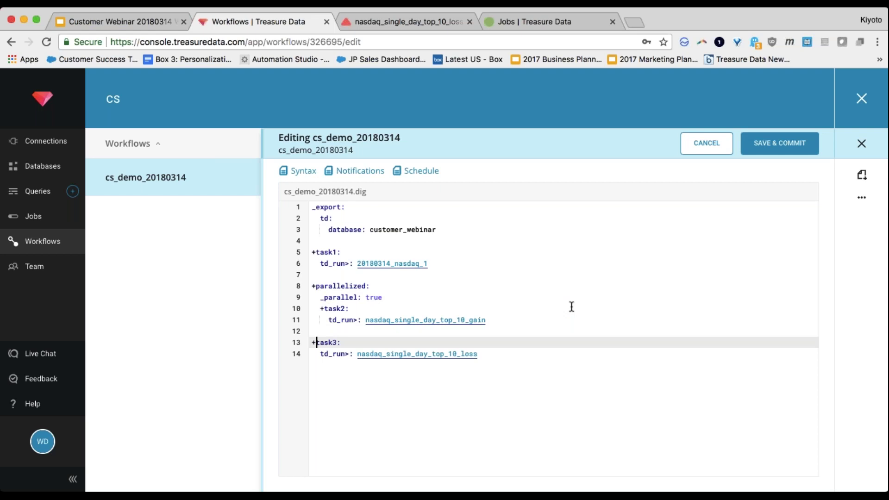
key(Down)
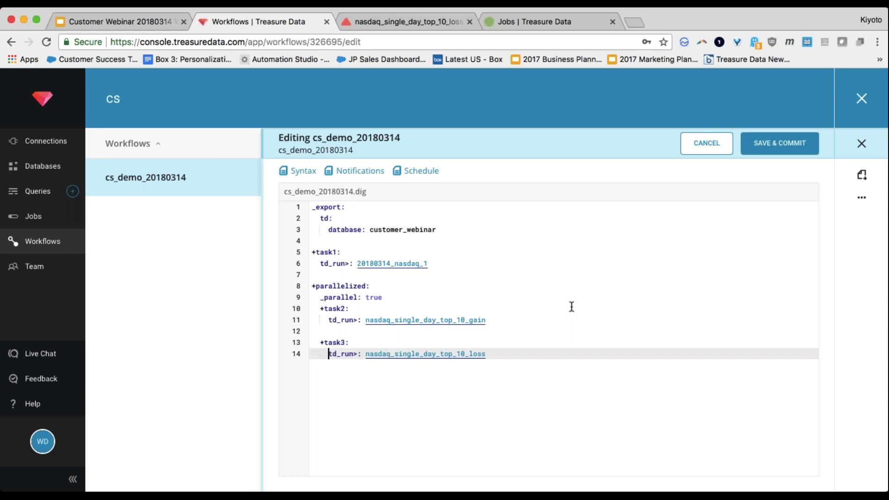
key(Up)
key(Up)
key(BackSpace)
key(BackSpace)
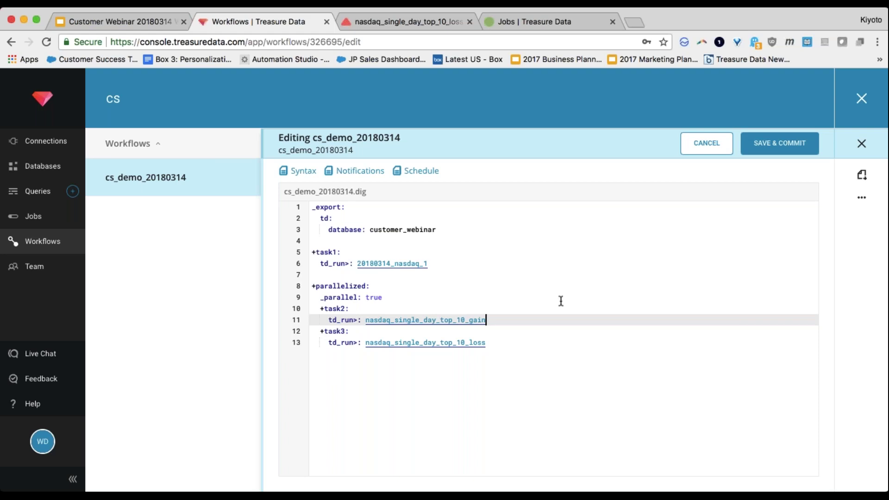
Step: Save and commit the parallelized definition, then review the new 11:26 am project revision
click(776, 144)
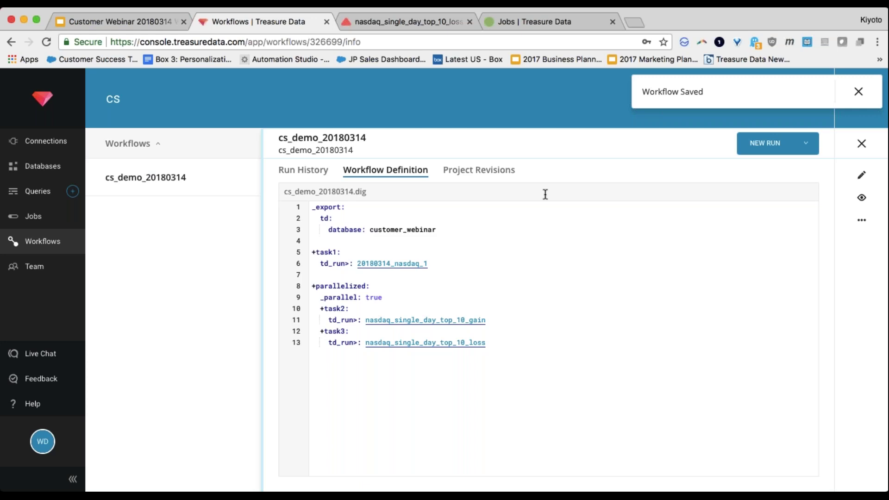
click(478, 171)
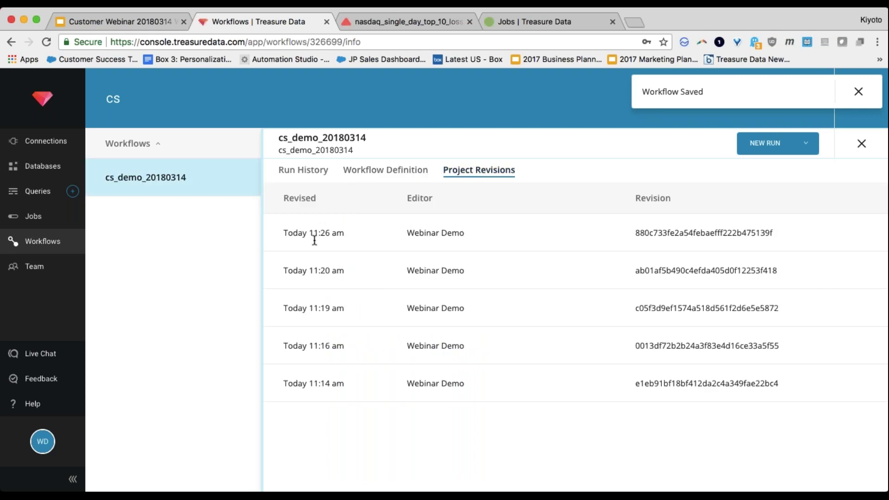
double_click(653, 234)
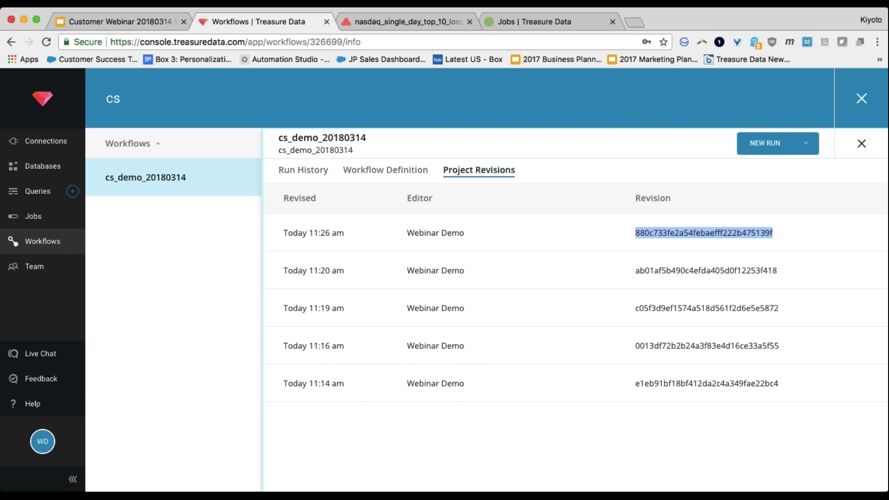
drag(635, 271, 328, 263)
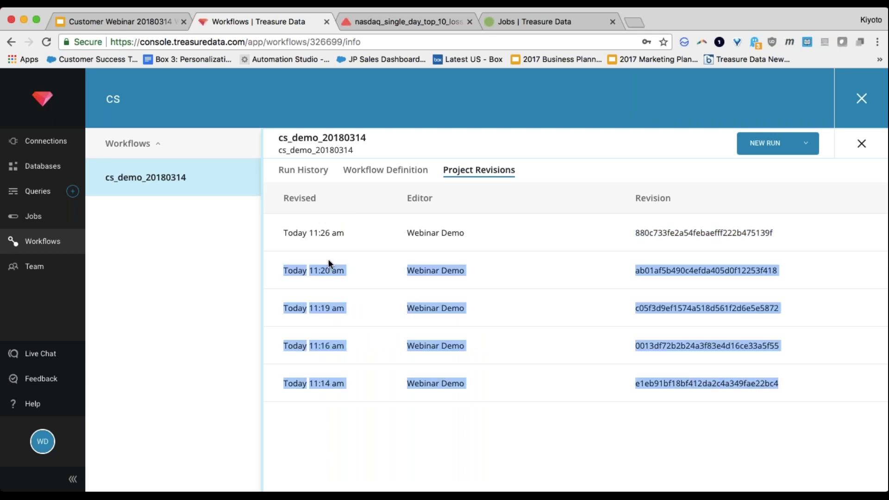
Step: Start a new run of cs_demo_20180314 from the Workflow Definition
click(401, 176)
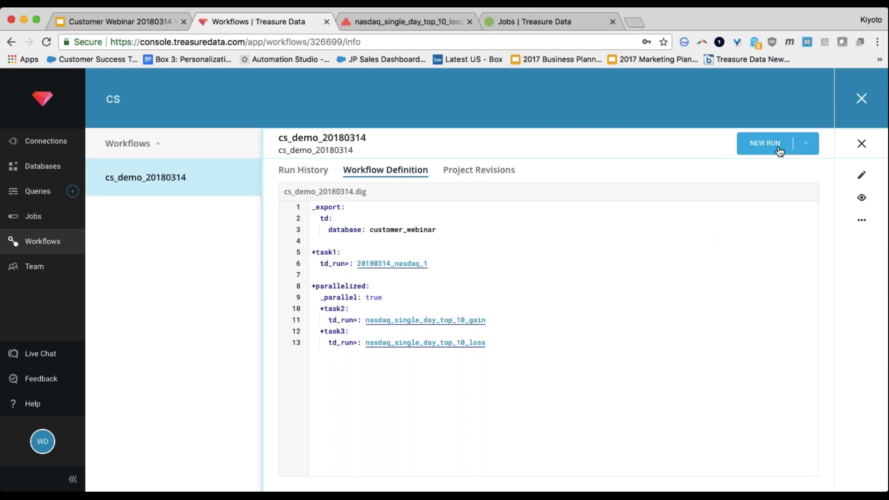
click(808, 152)
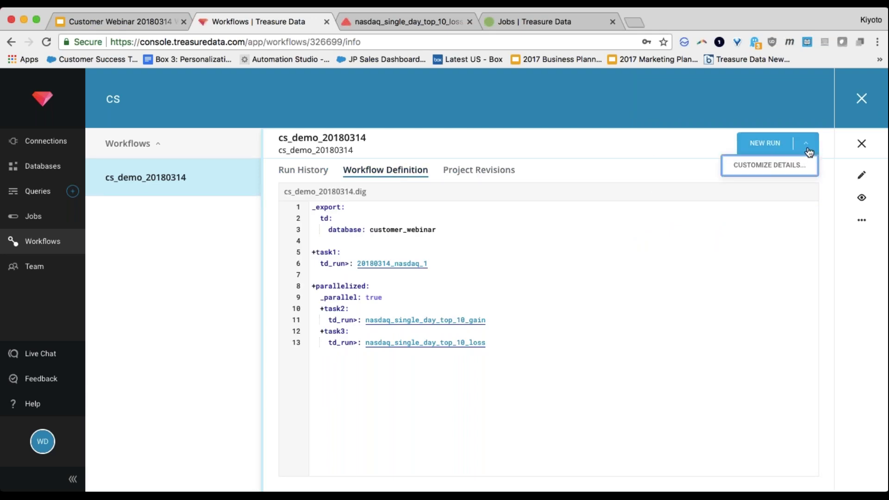
click(778, 149)
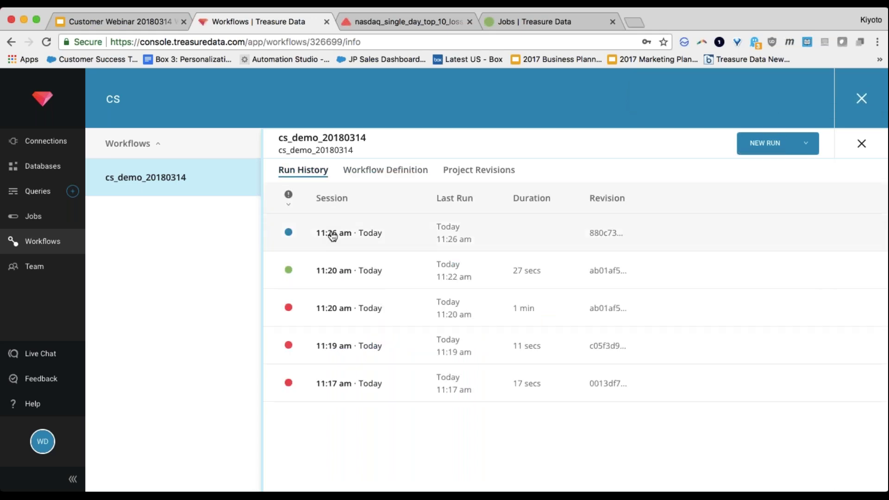
Step: Check the 11:26 am run's timeline (46 secs, task2 and task3 concurrent), then return to Run History
click(332, 233)
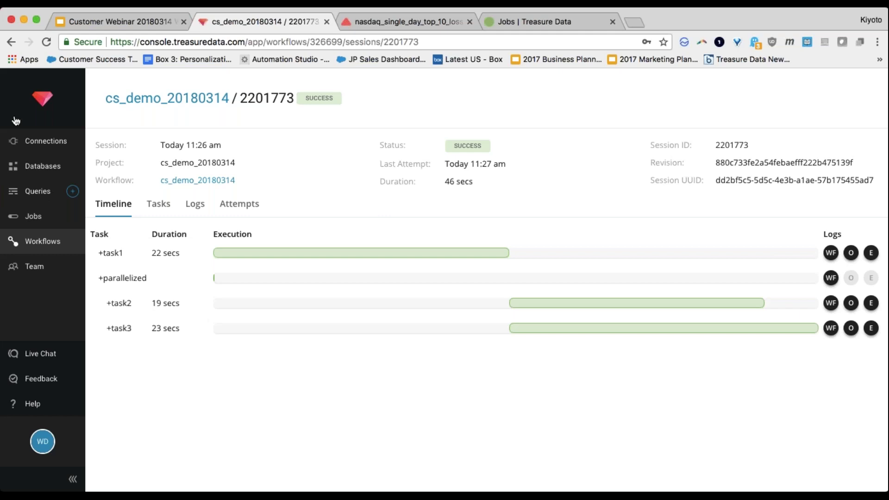
click(141, 99)
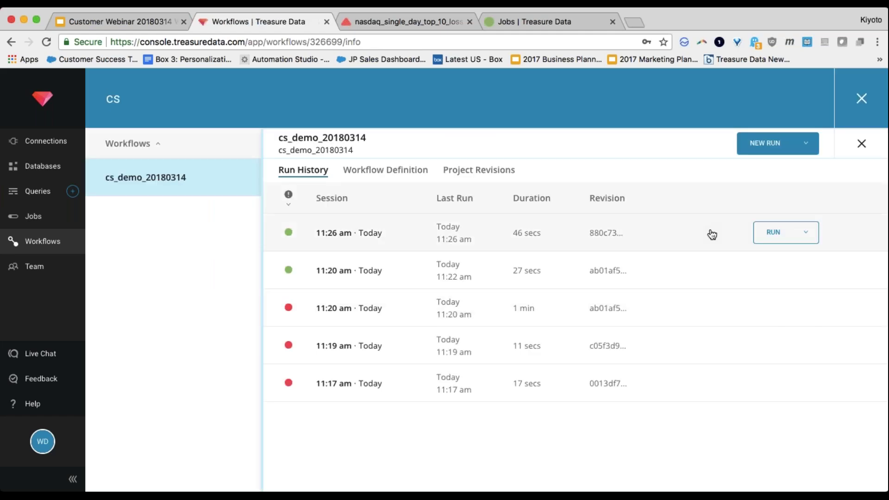
Step: Edit cs_demo_20180314's definition, adding two blank lines above _export
click(375, 170)
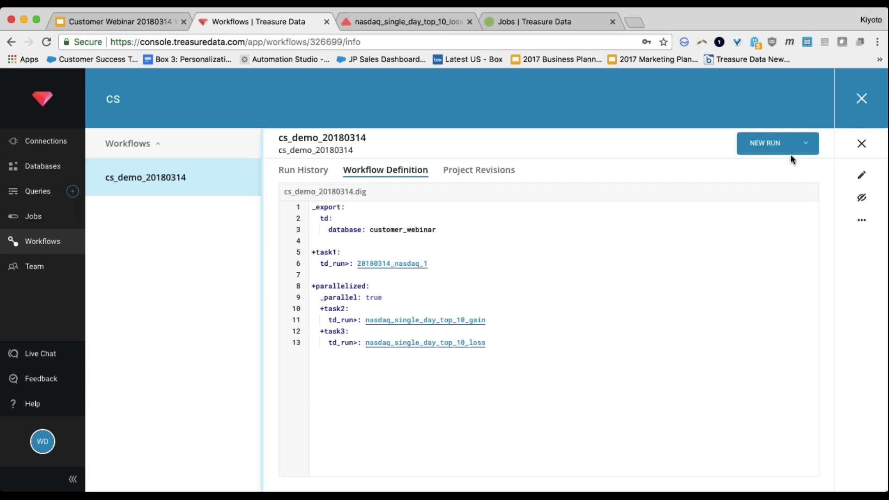
click(861, 174)
click(416, 292)
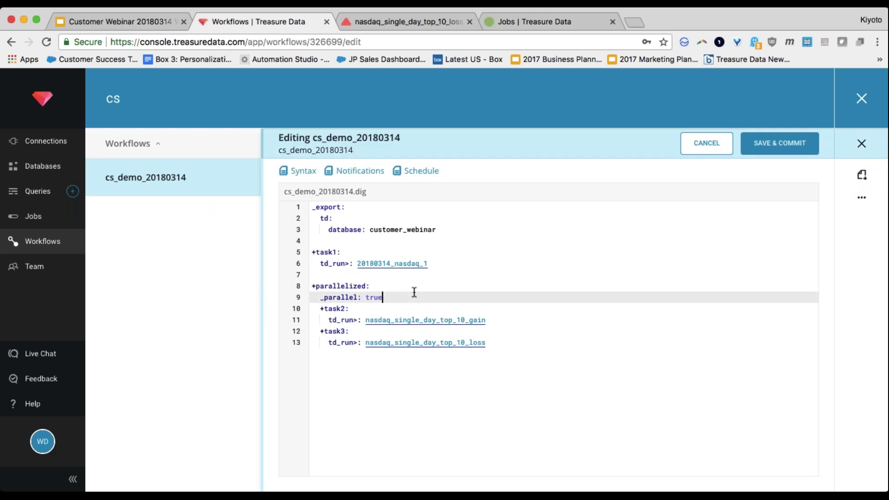
key(Up)
key(Up)
key(Up)
key(Up)
key(Up)
key(Up)
key(Up)
key(Up)
key(Up)
key(Return)
key(Return)
key(Up)
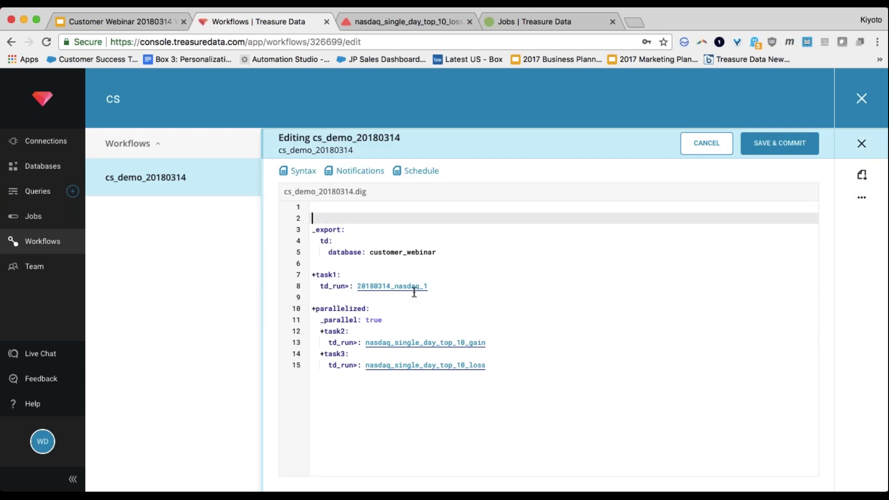
key(Up)
Step: Switch to the nasdaq_single_day_top_10_loss query tab and focus the address bar
key(super+t)
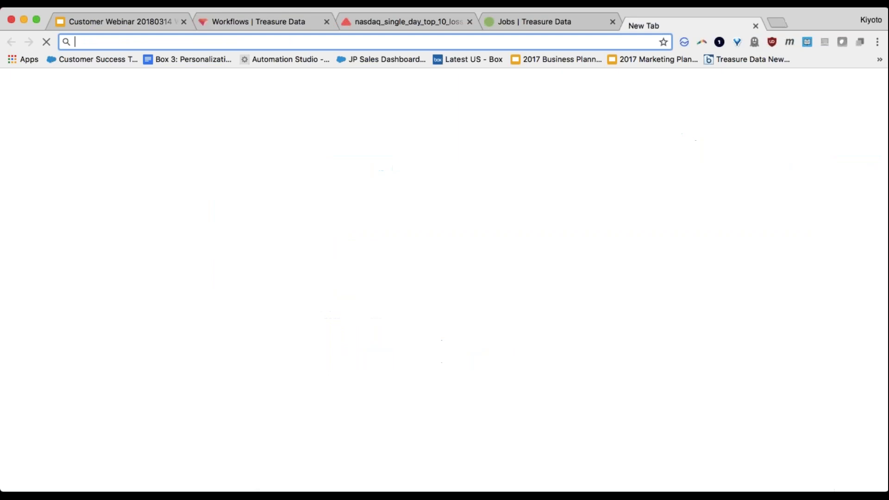
key(super+w)
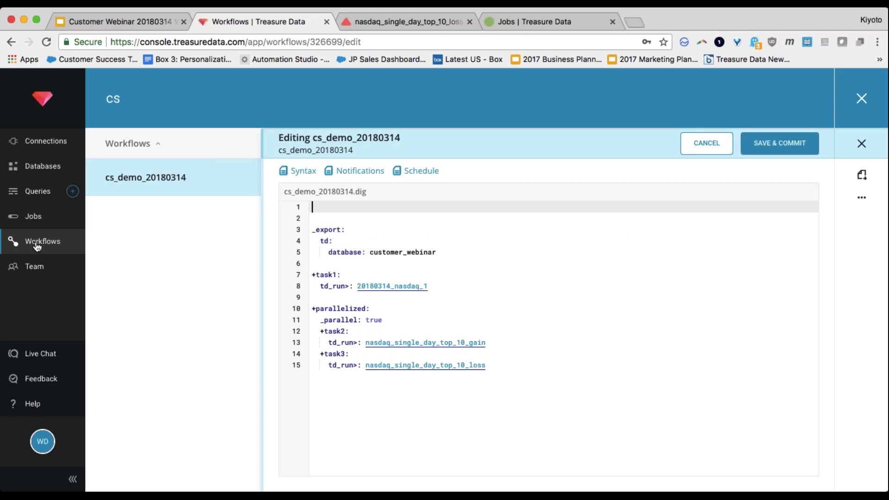
key(ctrl+Tab)
key(super+l)
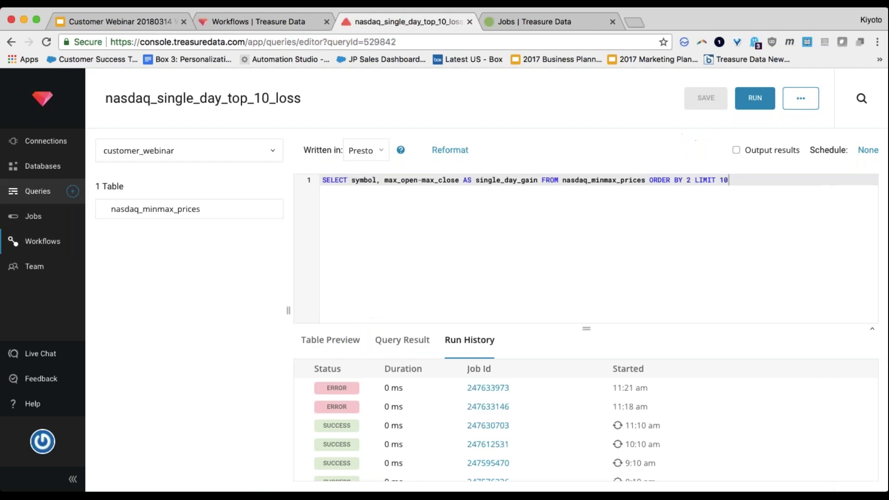
Step: Go to docs.treasuredata.com, search 'workflow' and open the Treasure Workflow article
text(docs.treasure)
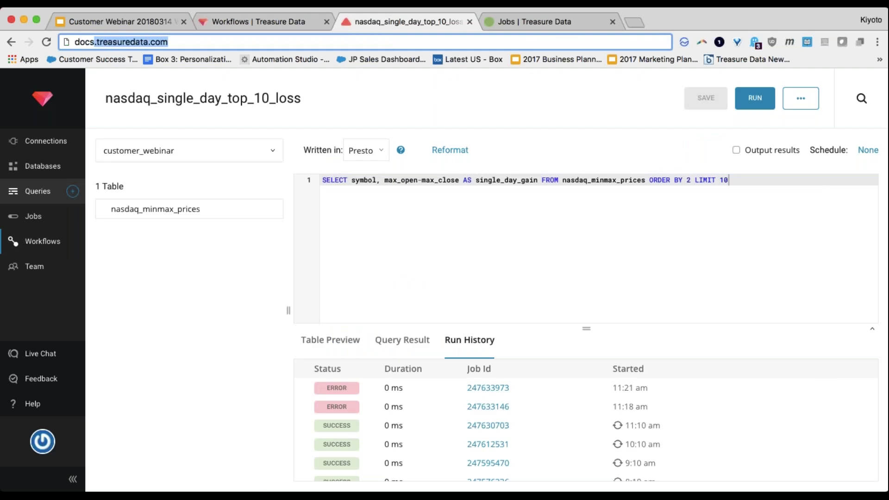
text(data.com)
key(Return)
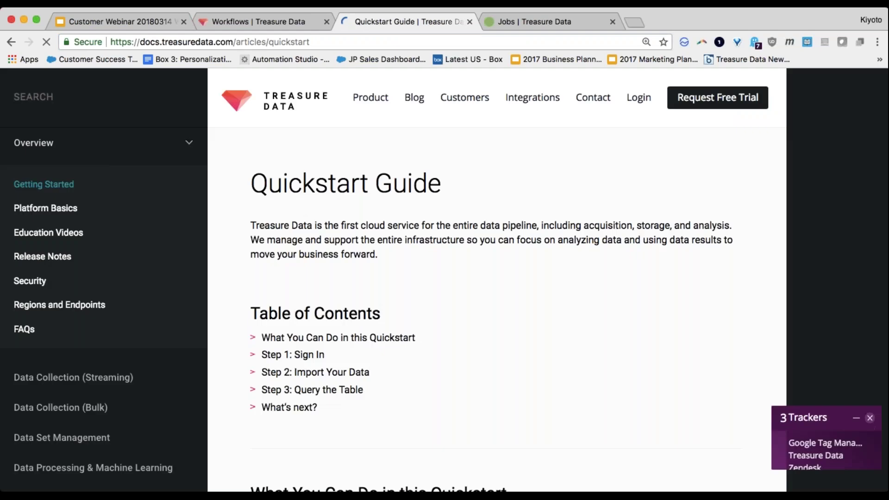
text(workflow)
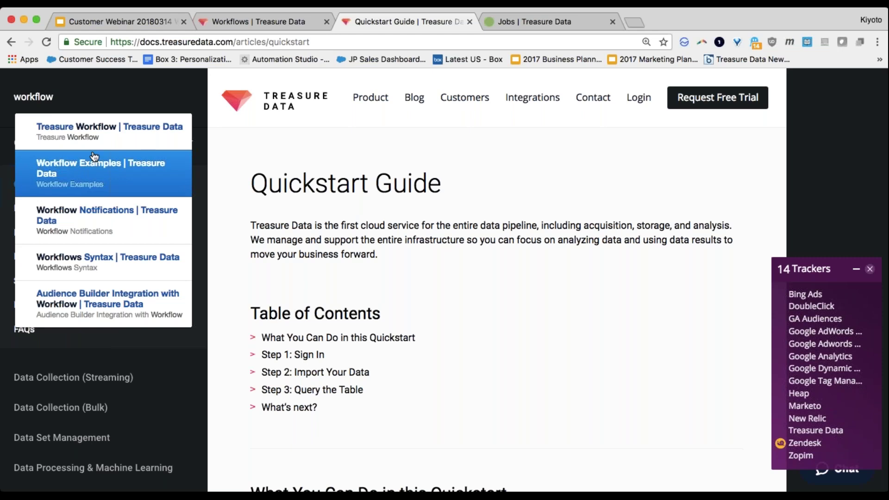
click(98, 137)
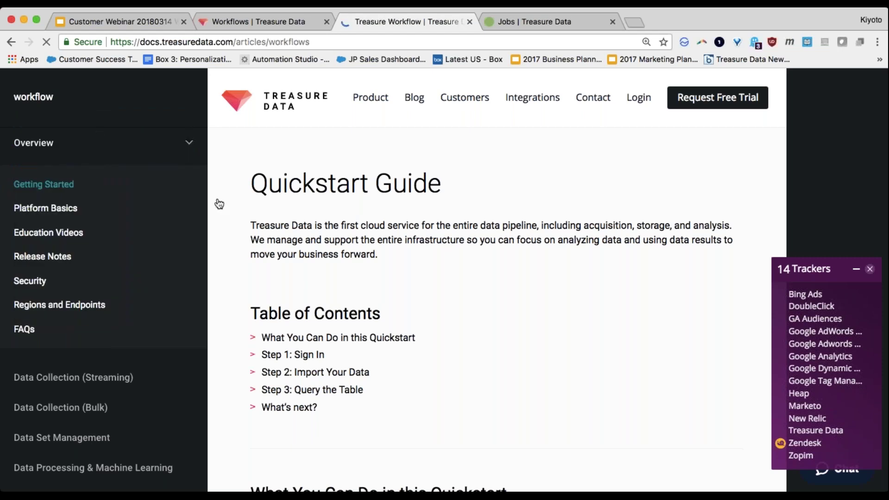
scroll(417, 304, down, 10)
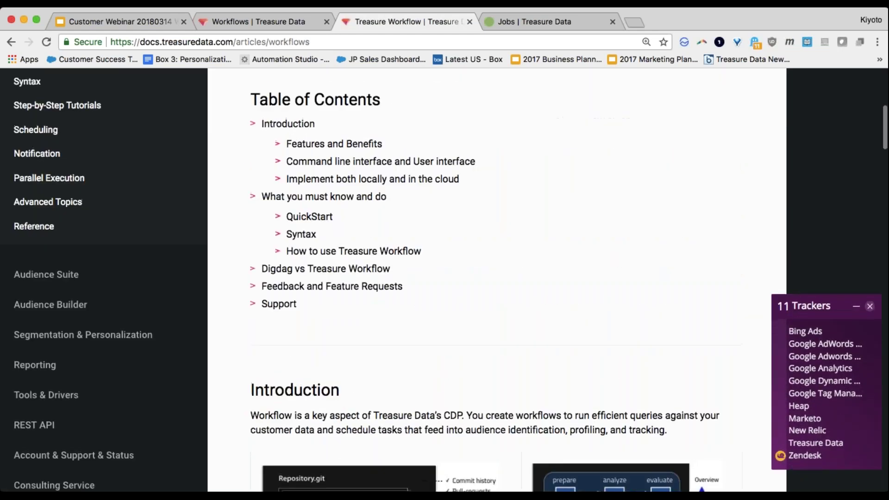
scroll(119, 207, up, 5)
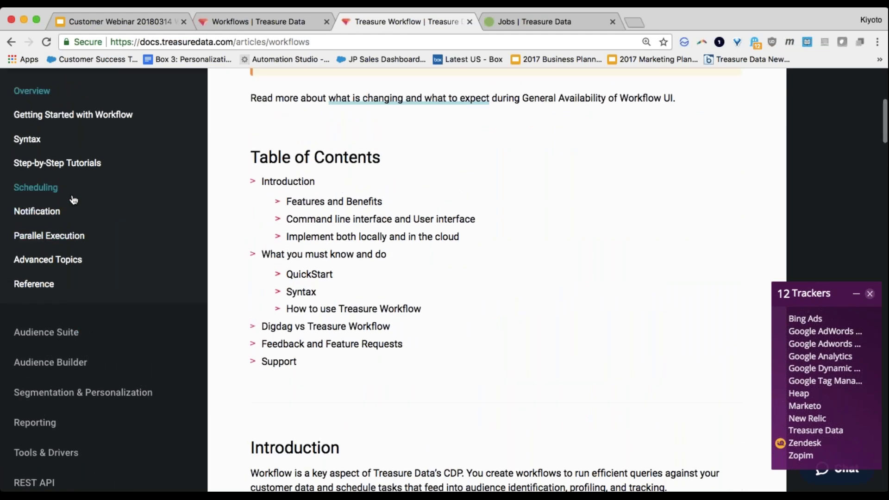
Step: Read the Scheduling Workflows article's timezone: UTC, daily>: 07:00:00 and hourly>: MM:SS examples
click(73, 199)
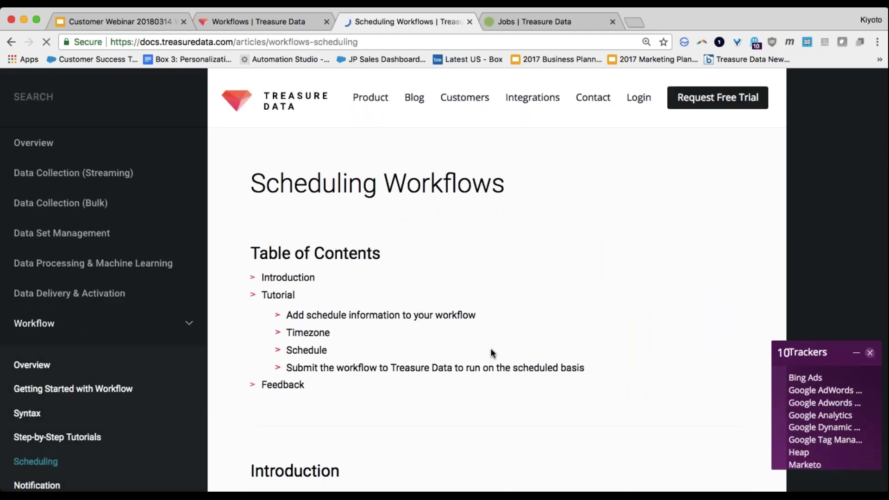
scroll(491, 348, down, 10)
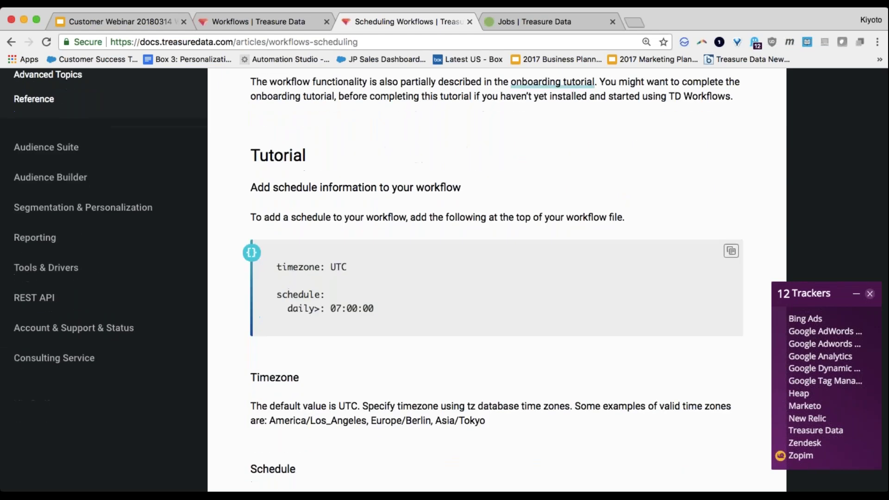
drag(277, 267, 368, 272)
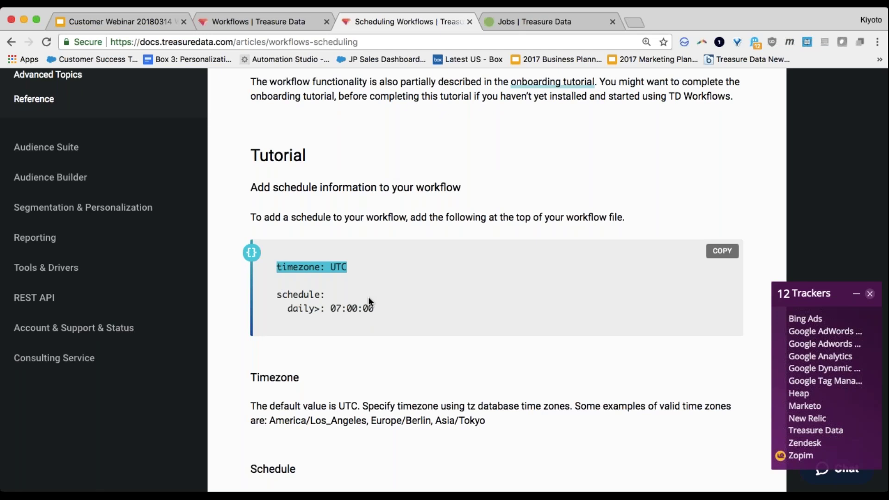
drag(282, 294, 424, 317)
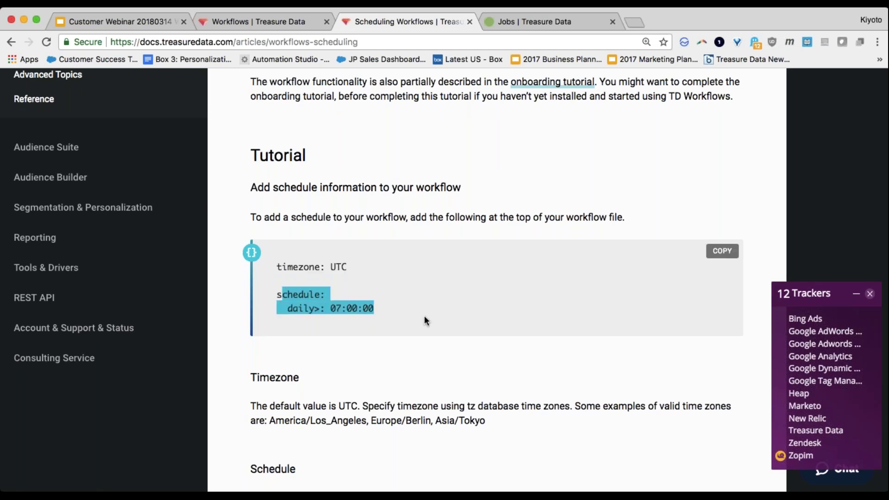
scroll(426, 310, down, 1)
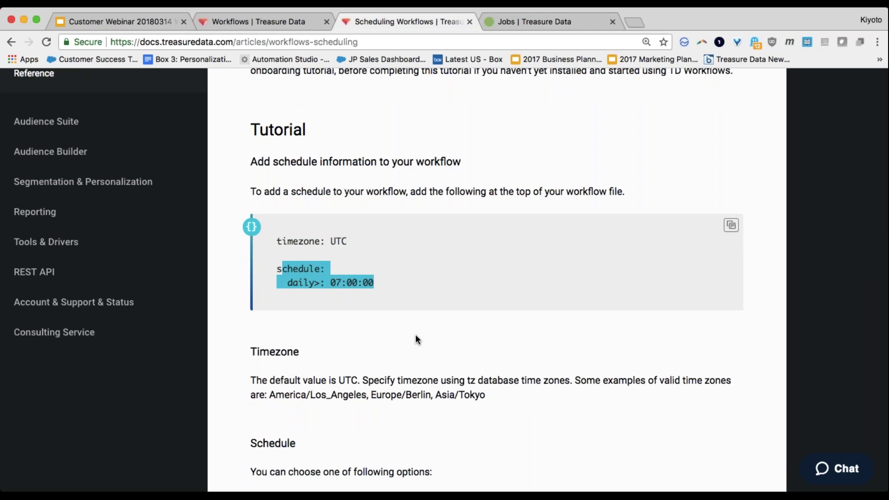
scroll(415, 338, down, 5)
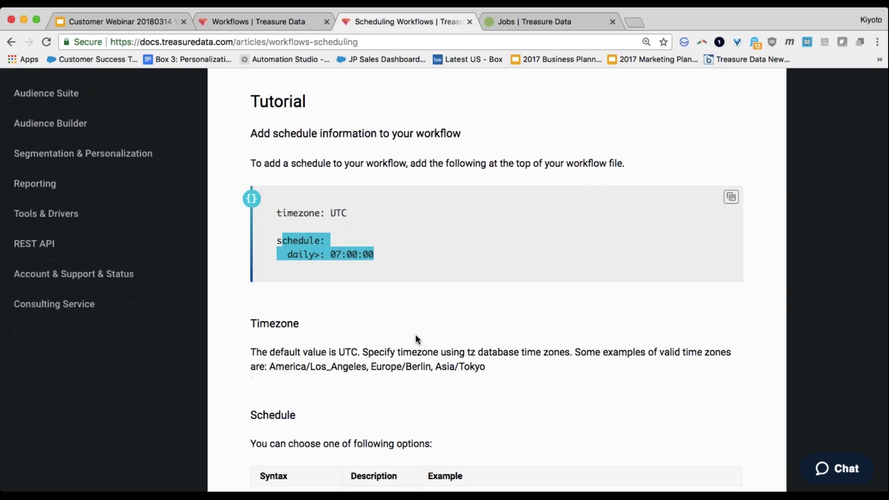
scroll(410, 334, down, 5)
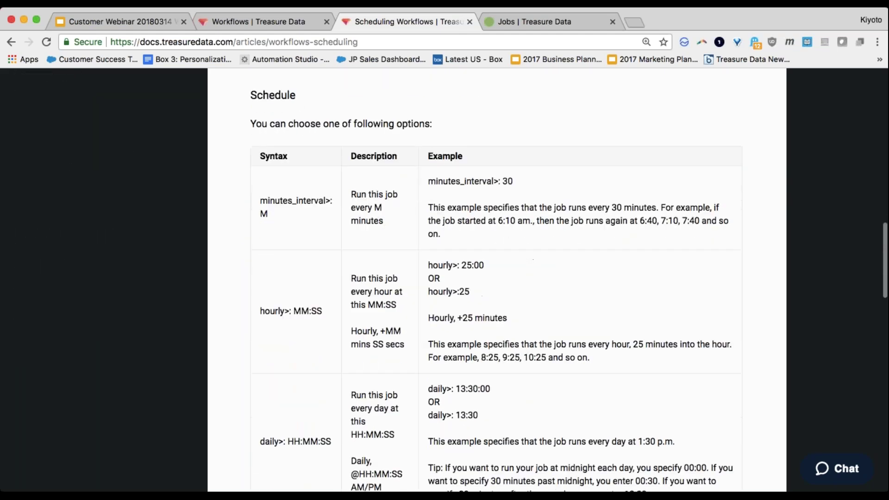
triple_click(284, 313)
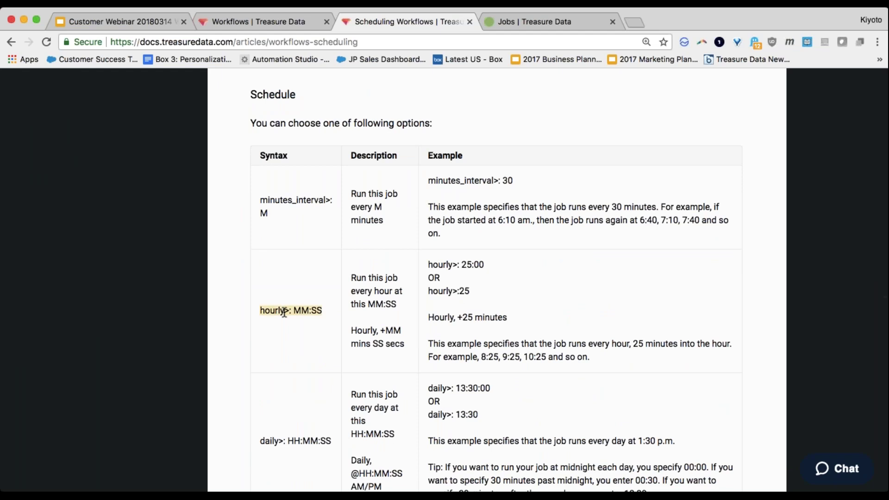
scroll(285, 313, up, 7)
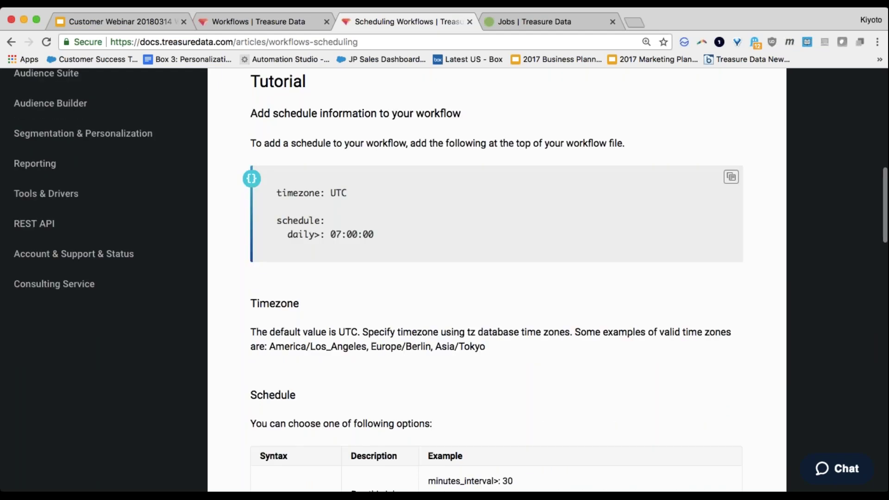
key(ctrl+shift+Tab)
Step: Add 'timezone: UTC' and a 'schedule:' with 'hourly>: 00:00' at the top, then save and commit
text(timezone:)
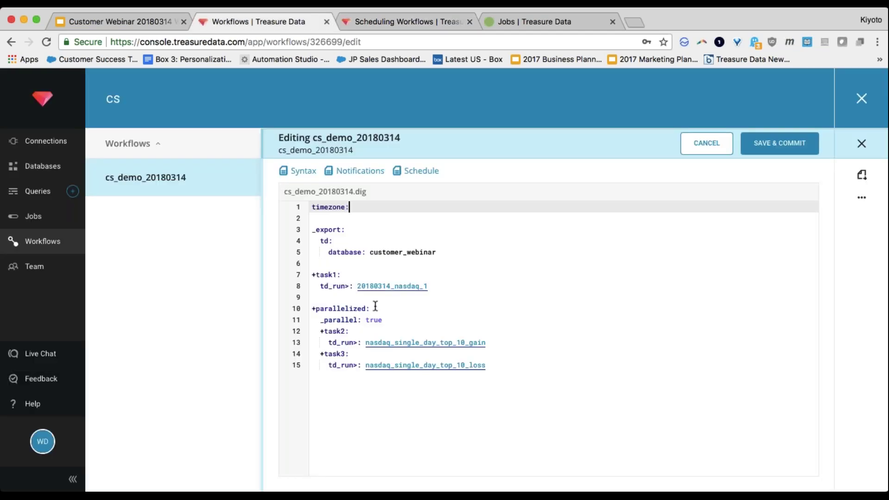
text( UTC)
key(Return)
key(Return)
text(s)
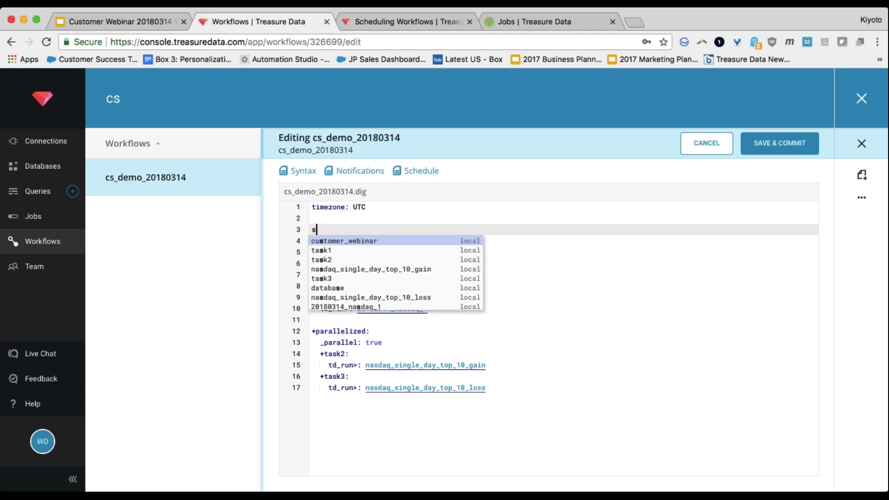
key(ctrl+Tab)
key(ctrl+shift+Tab)
text(che)
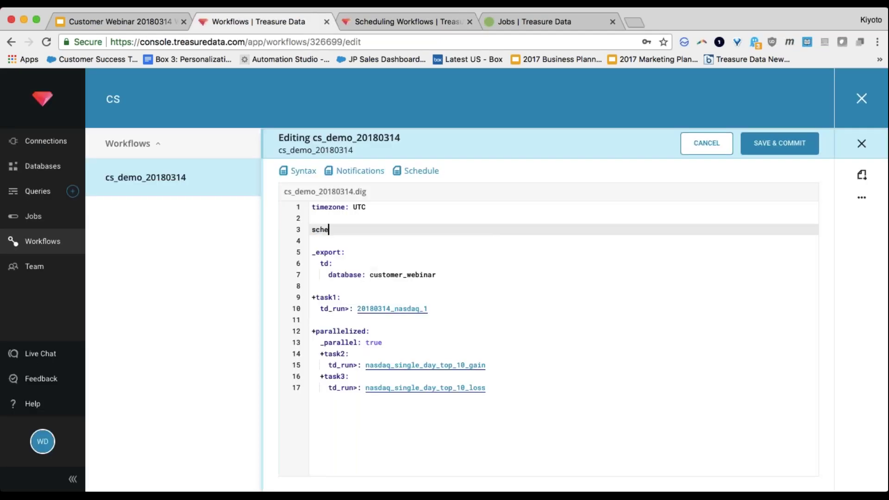
text(dule:)
key(Return)
text(hourly>)
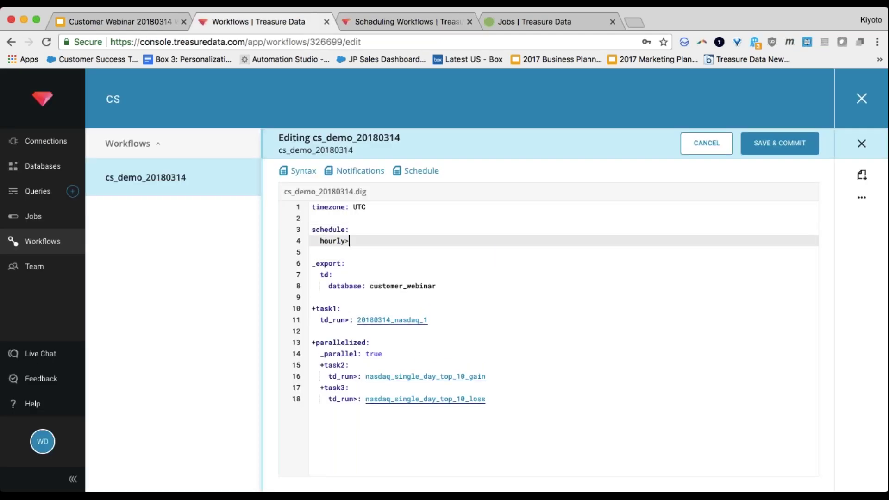
text(: 00:00)
key(ctrl+Tab)
key(ctrl+shift+Tab)
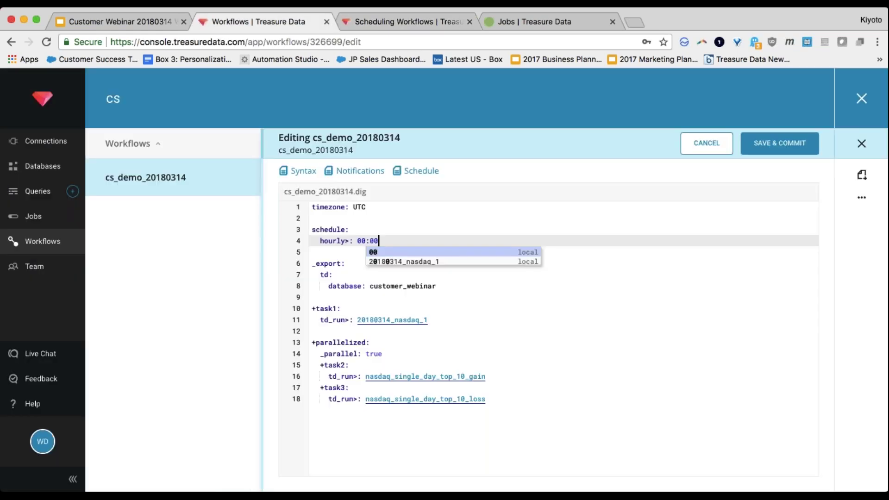
key(Escape)
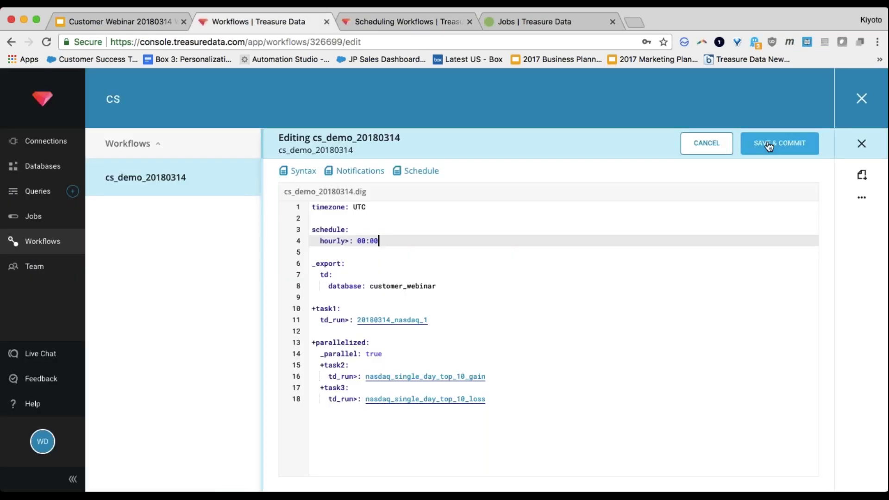
click(769, 146)
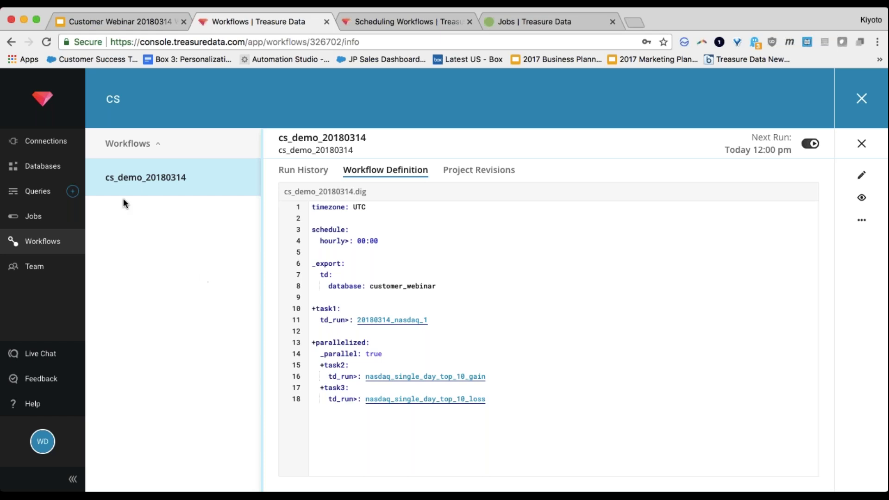
Step: Browse the Connections page, switching between My Input Transfers and My Connections
click(61, 145)
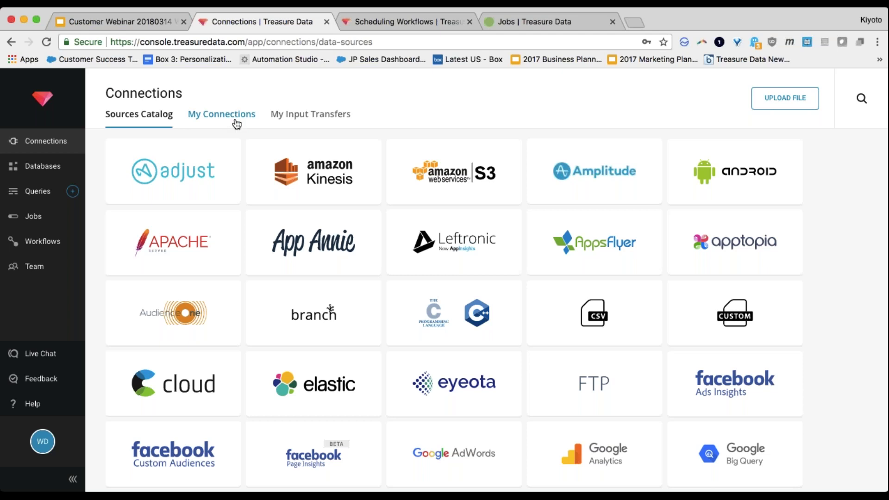
click(305, 123)
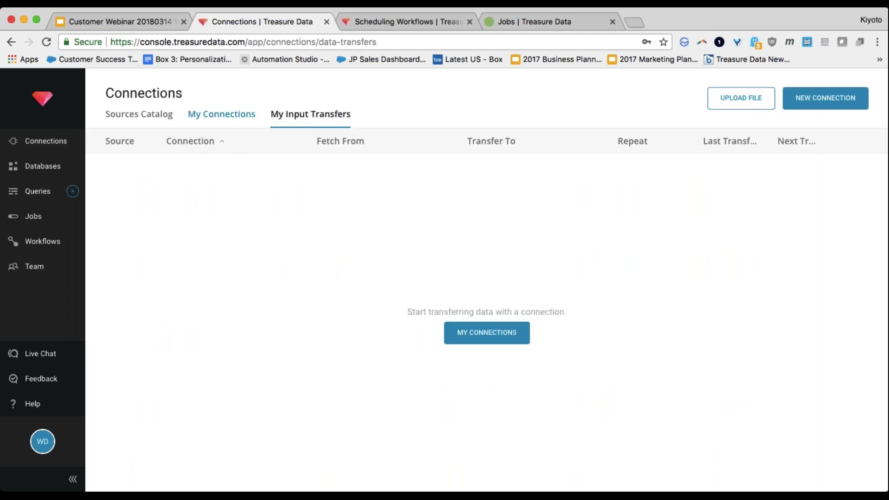
click(201, 116)
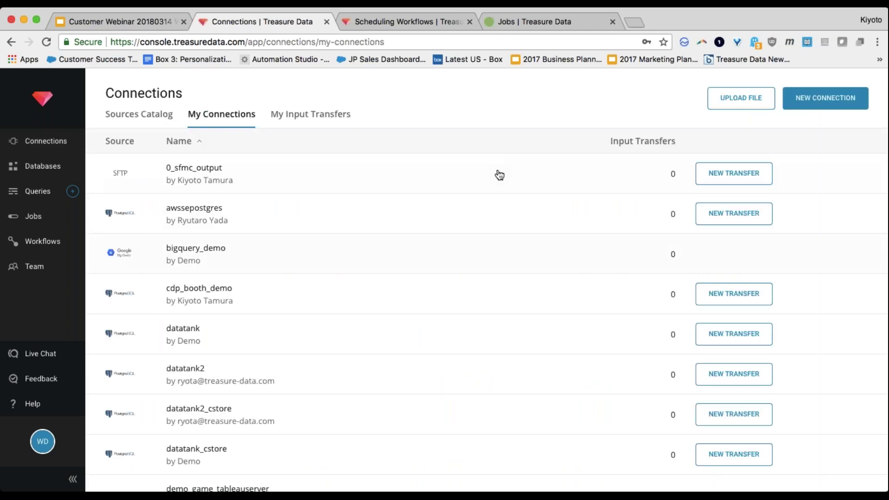
scroll(557, 240, down, 8)
scroll(551, 259, down, 4)
scroll(551, 260, up, 1)
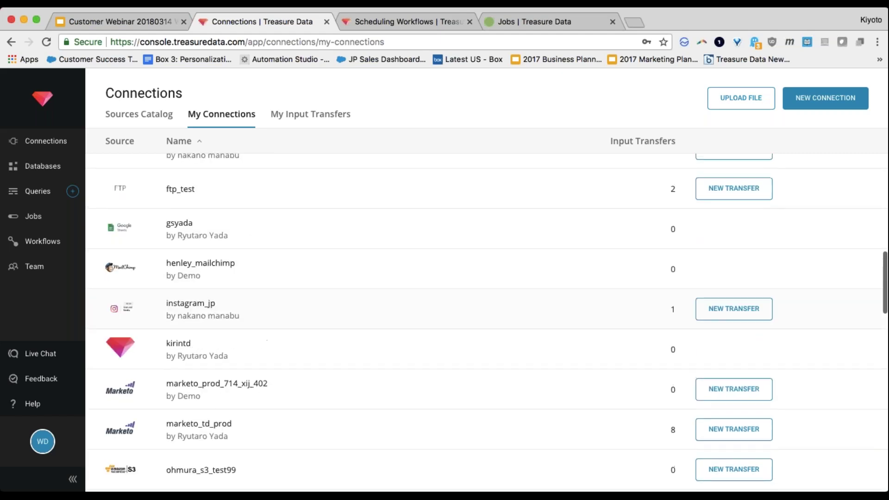
scroll(488, 322, up, 2)
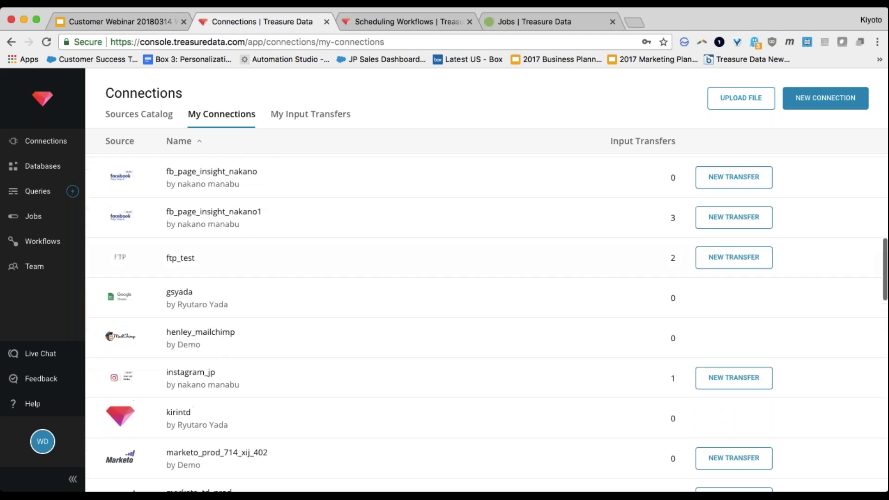
click(313, 115)
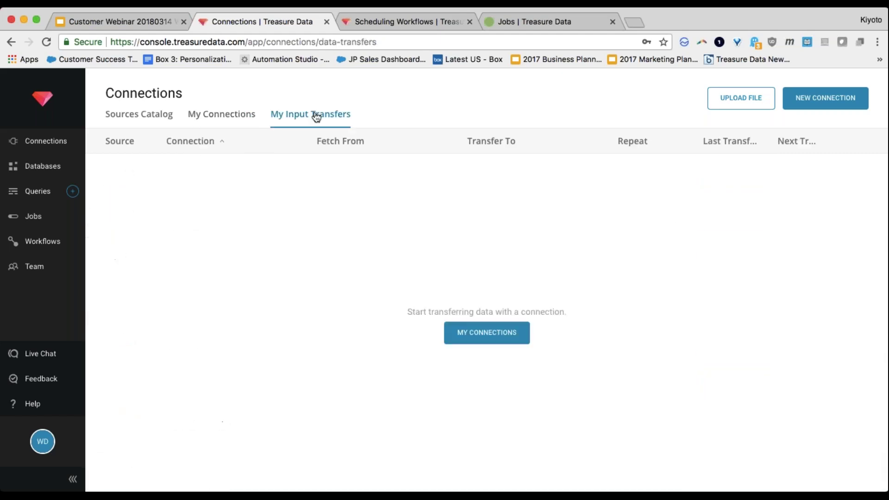
click(477, 337)
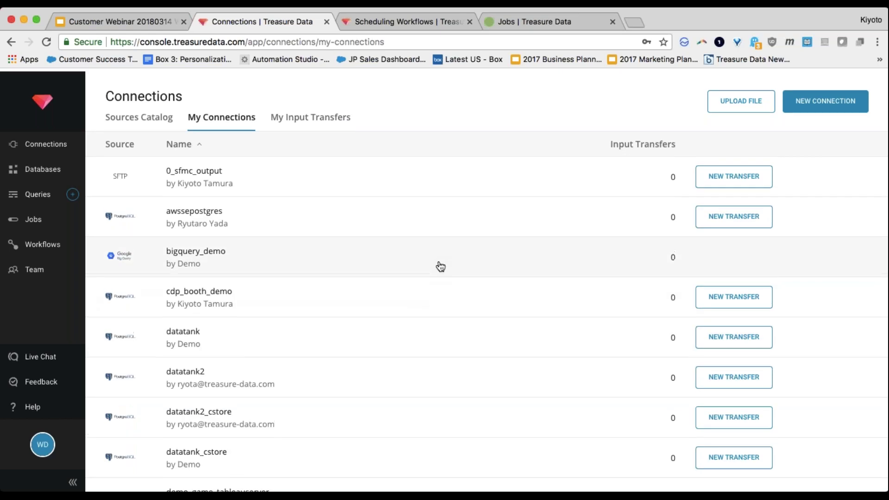
scroll(478, 377, down, 6)
scroll(655, 259, down, 3)
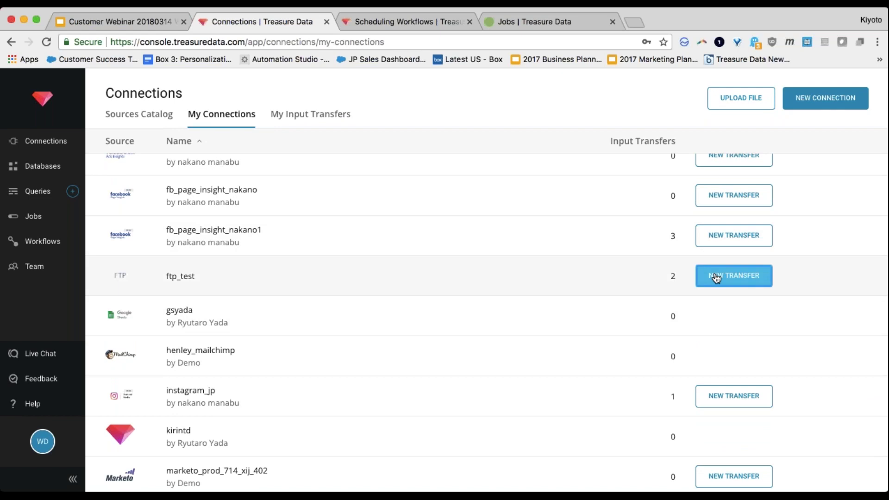
Step: Start an ftp_test transfer with Path prefix '/', abandon it, and open the account menu
click(716, 278)
click(462, 258)
text(/)
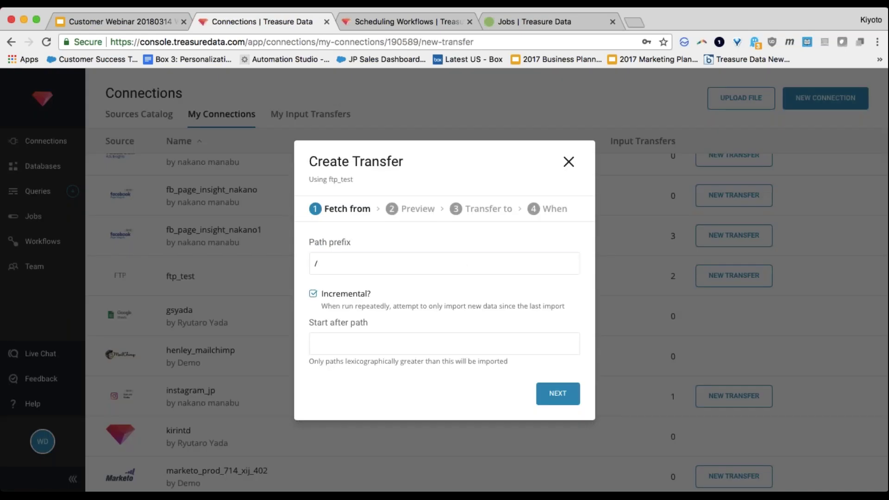
click(559, 393)
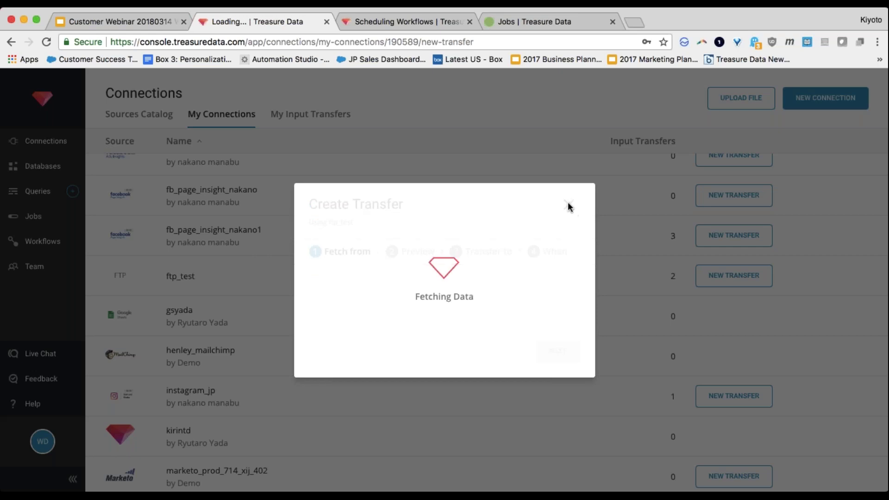
click(598, 232)
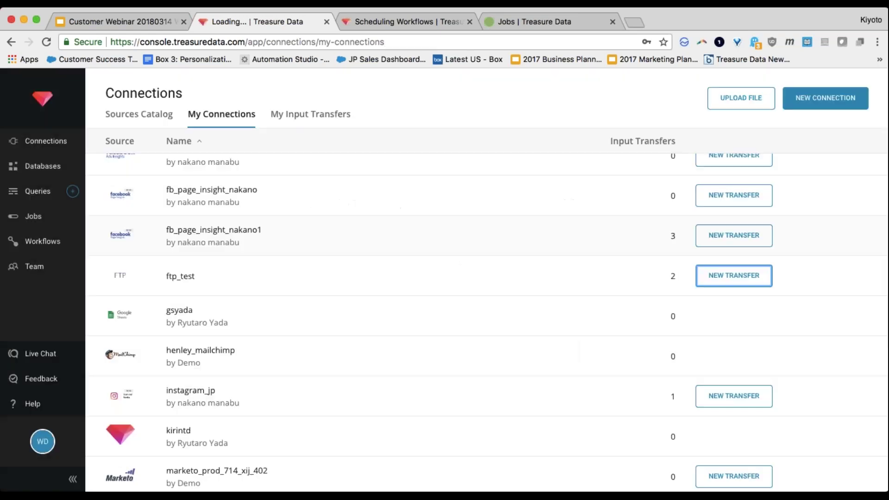
click(50, 448)
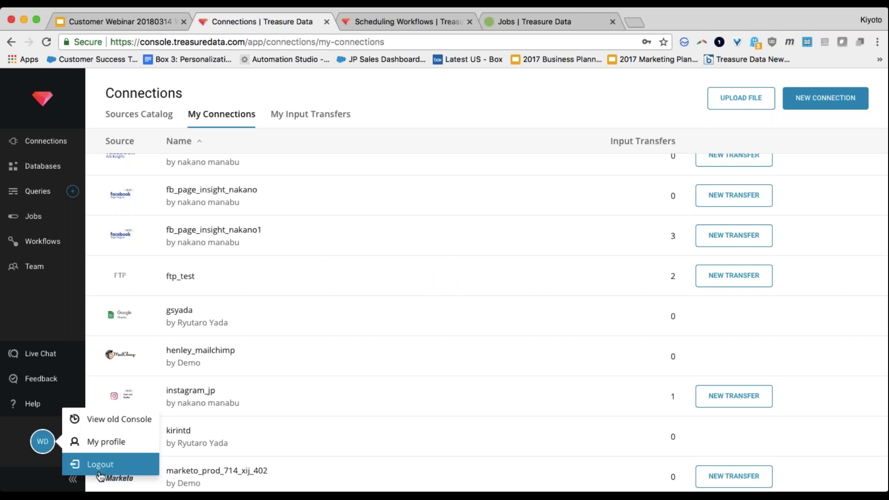
Step: Sign out, then sign back in with the demo account's email and password
click(102, 472)
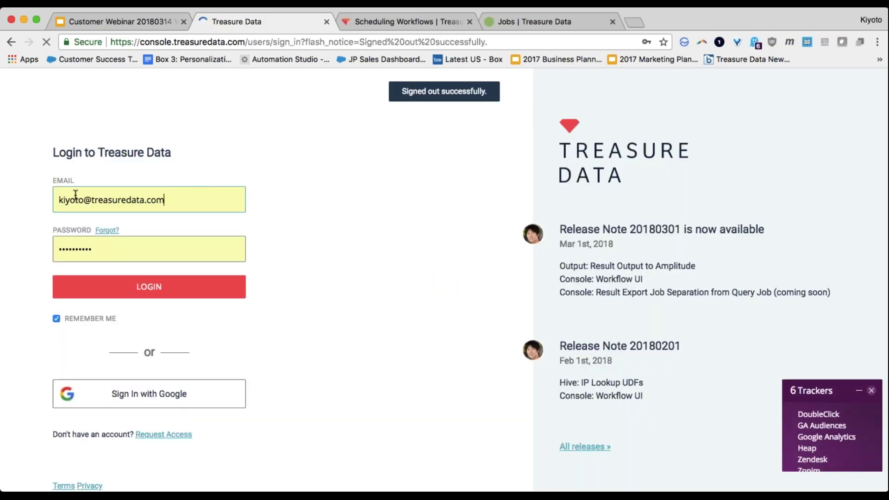
triple_click(84, 199)
key(Tab)
text(p••••••••••)
key(Return)
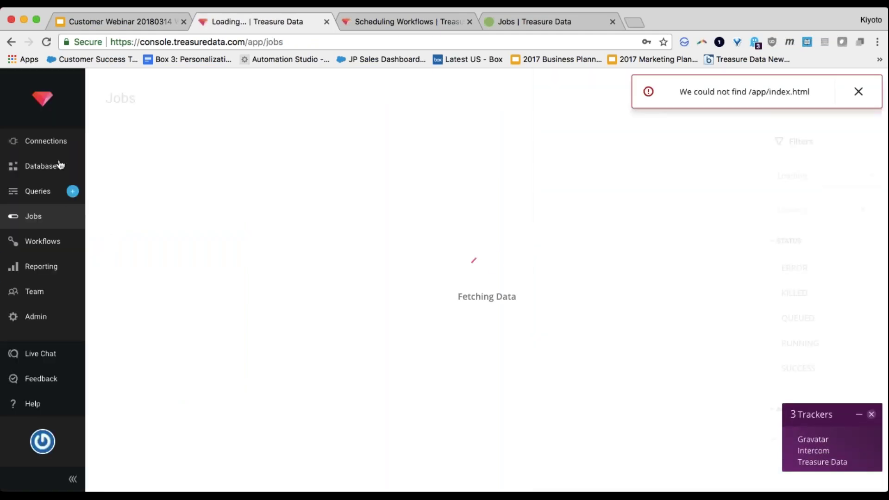
Step: Copy a 01_demo_marketo_connector input transfer's unique ID from My Input Transfers, then go to Workflows
click(53, 142)
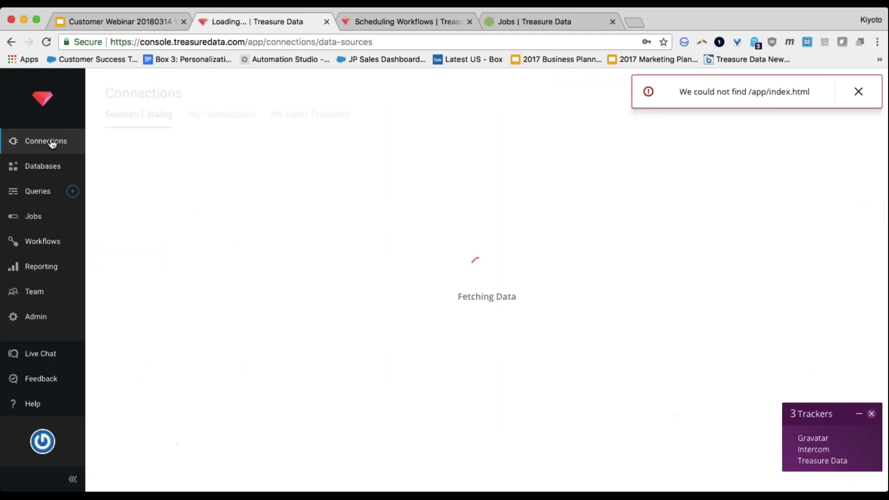
click(298, 114)
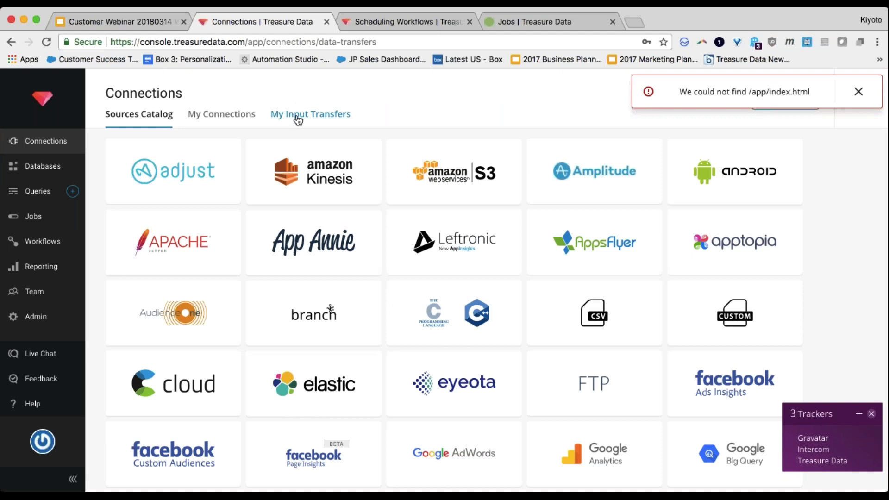
click(859, 91)
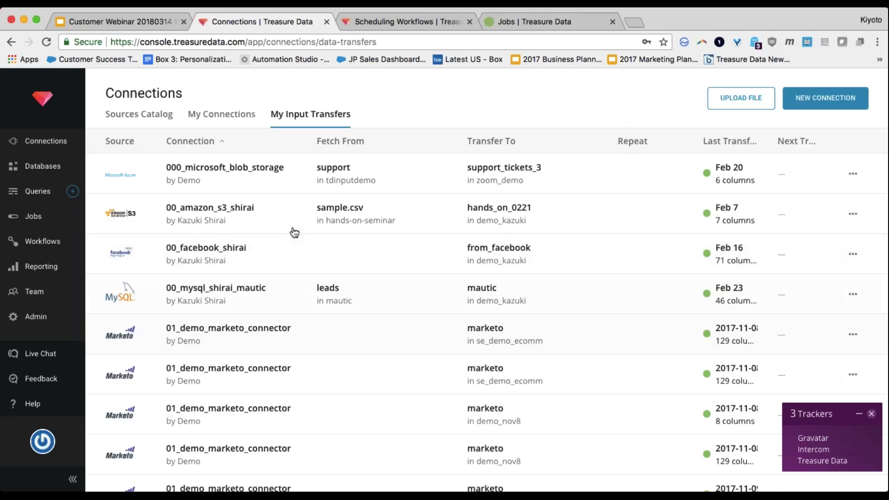
scroll(312, 381, down, 3)
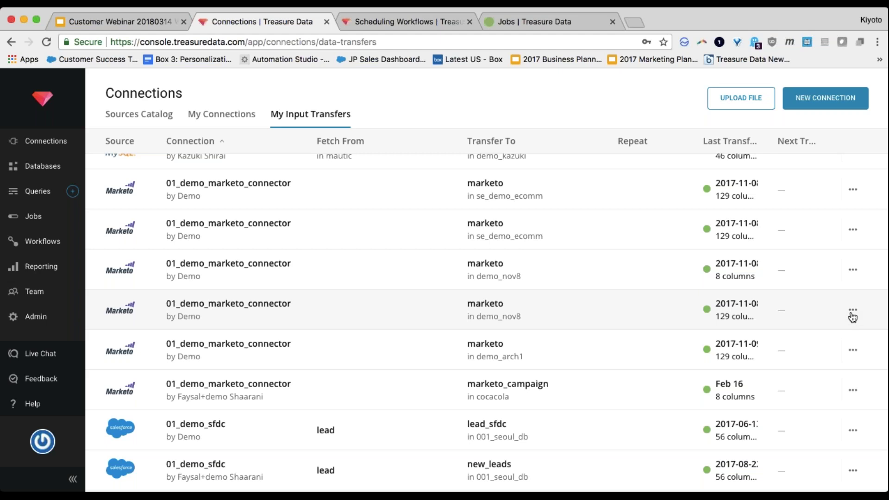
click(854, 311)
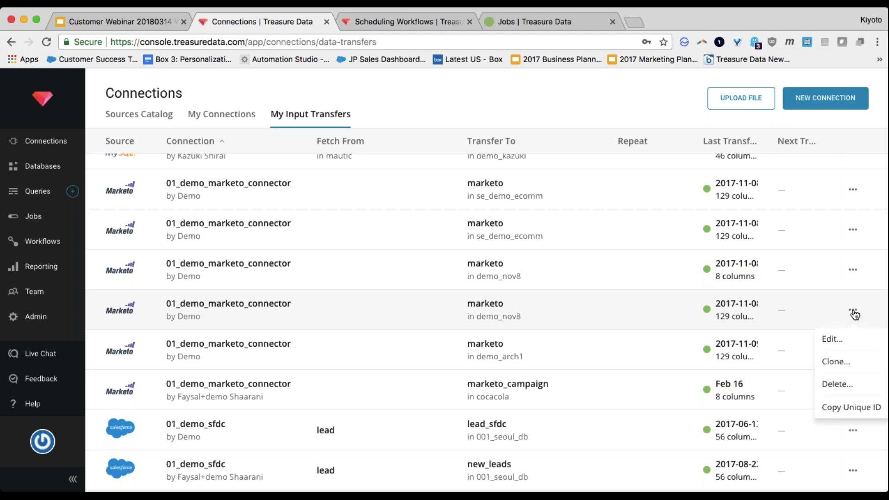
click(854, 408)
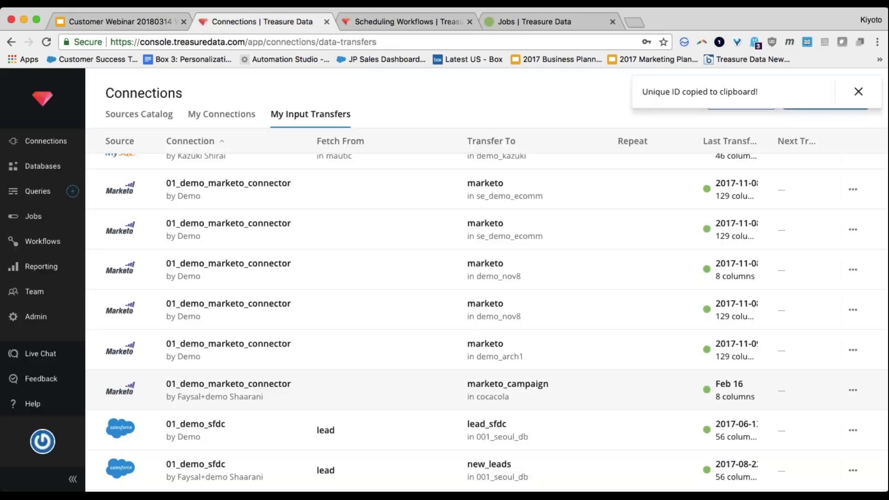
click(43, 241)
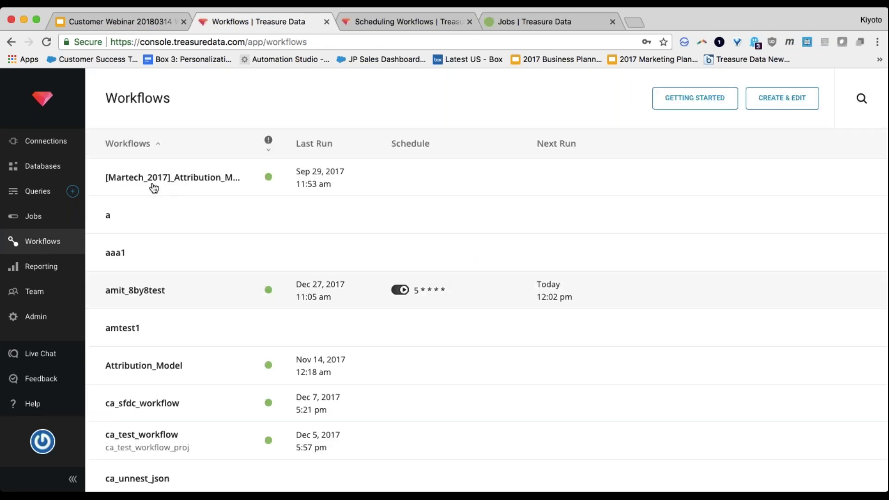
Step: Create workflow cs_webinar_20180314 using the Simple Saved Queries template
click(140, 333)
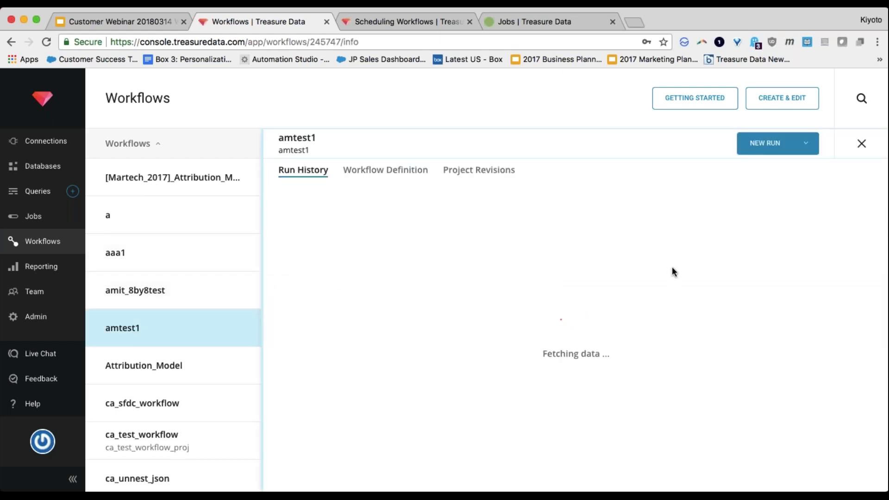
click(862, 142)
click(769, 98)
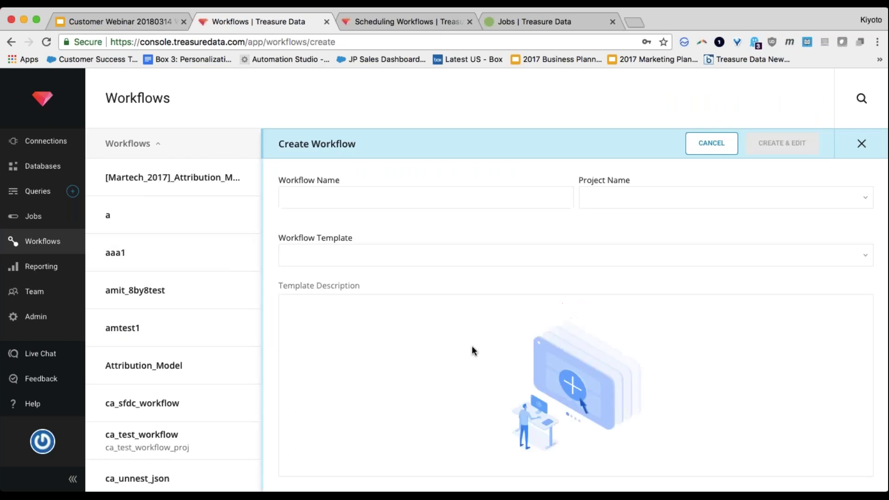
text(tes)
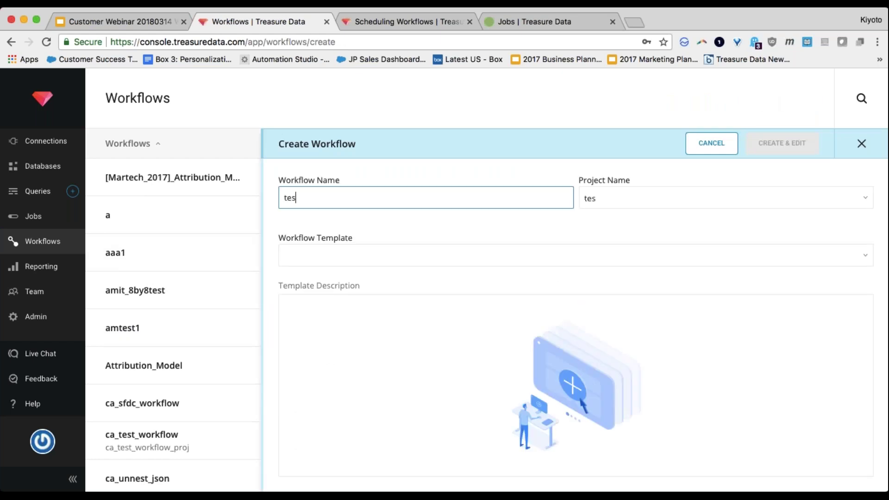
key(BackSpace)
key(BackSpace)
text(cs_webinar)
key(BackSpace)
key(BackSpace)
key(BackSpace)
text(nar_20180314)
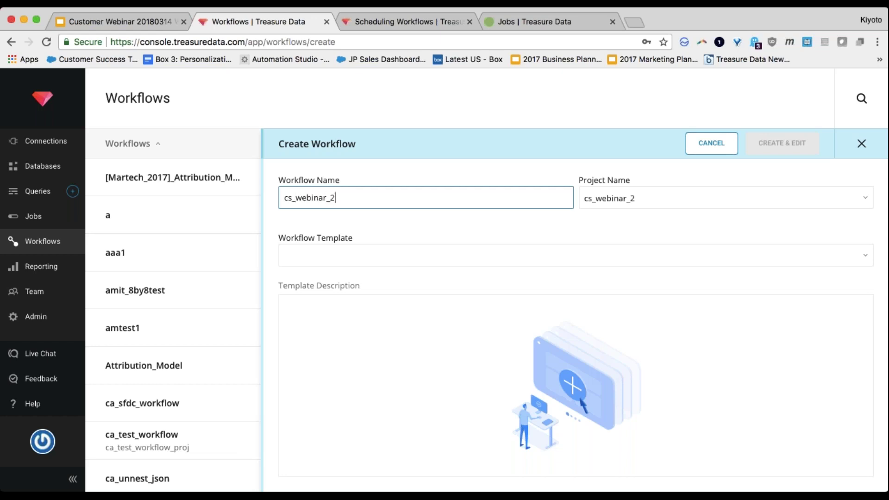
key(Tab)
key(Tab)
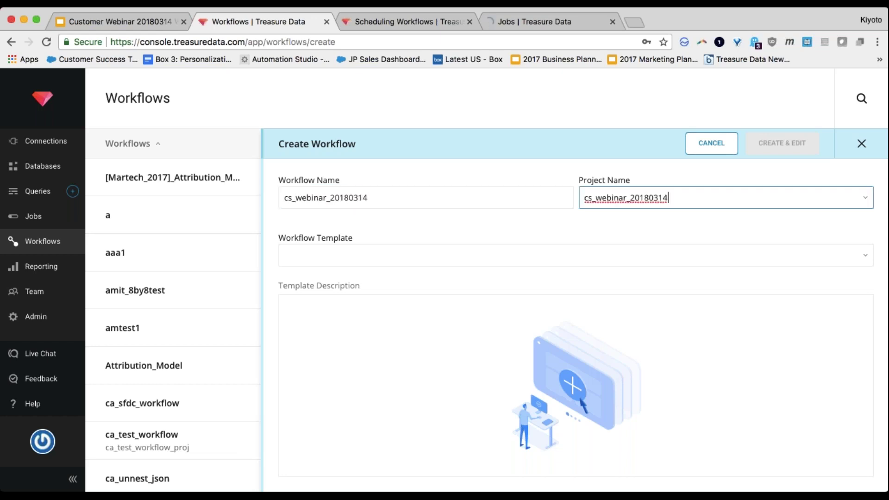
click(312, 256)
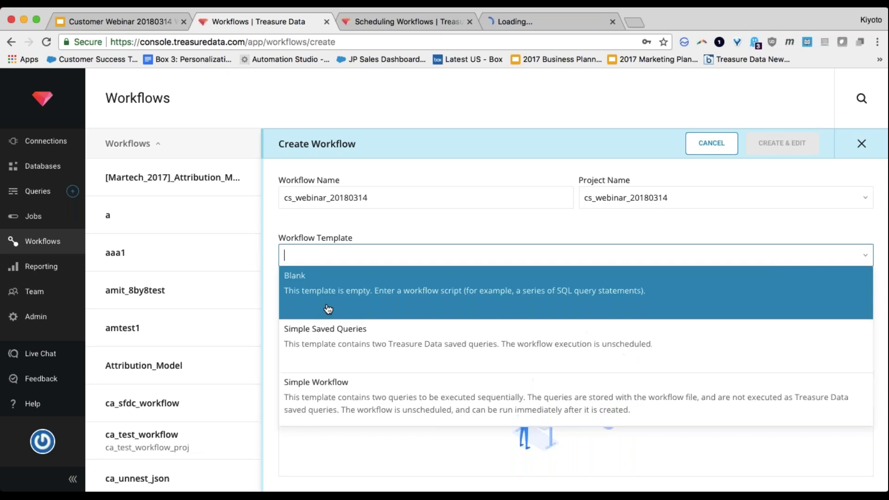
click(333, 346)
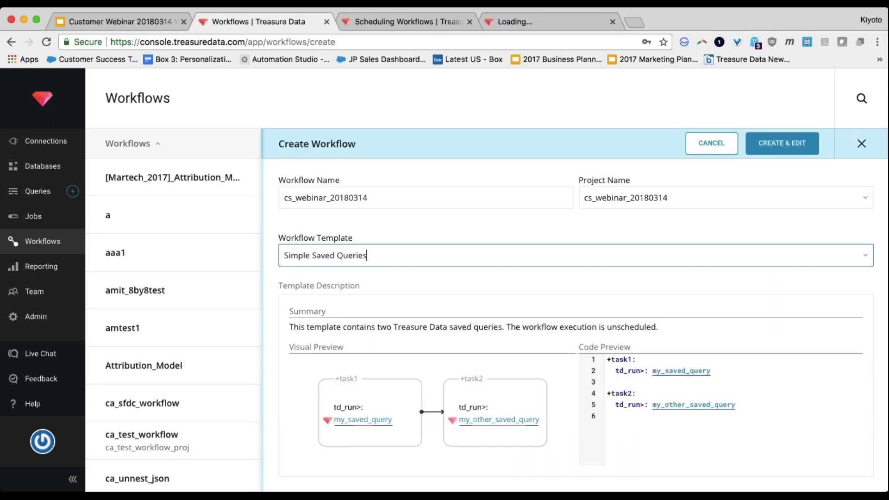
click(768, 147)
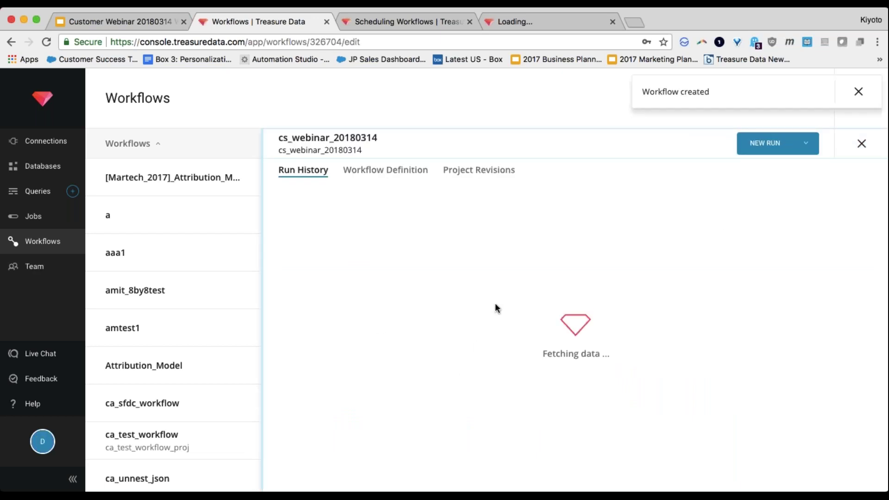
Step: Replace the template code with a +data_import task running td_load> on the pasted transfer ID
click(859, 91)
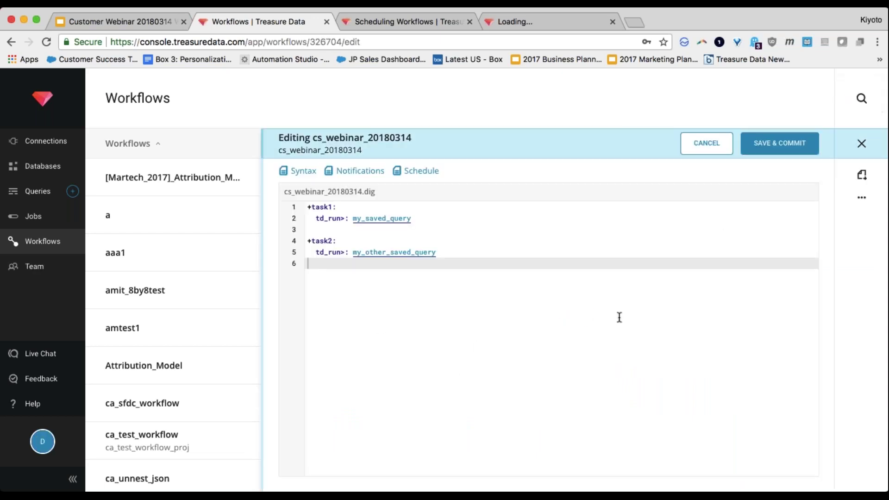
key(shift+Up)
key(shift+Up)
key(shift+Up)
key(shift+Up)
key(shift+Up)
key(BackSpace)
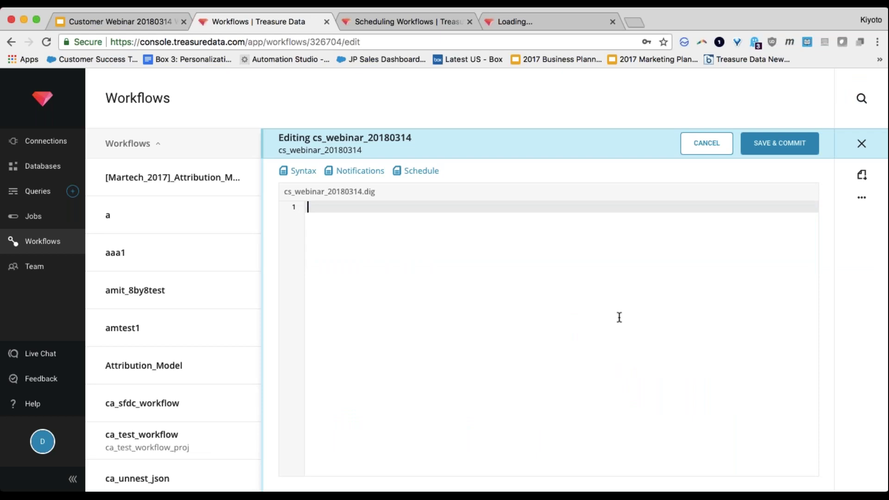
text(+data_import:)
key(Return)
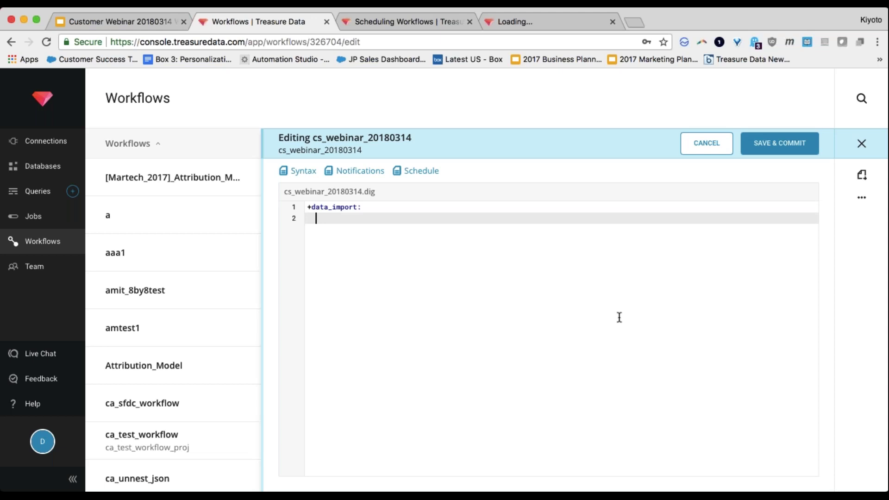
text(td_load>:)
key(ctrl+v)
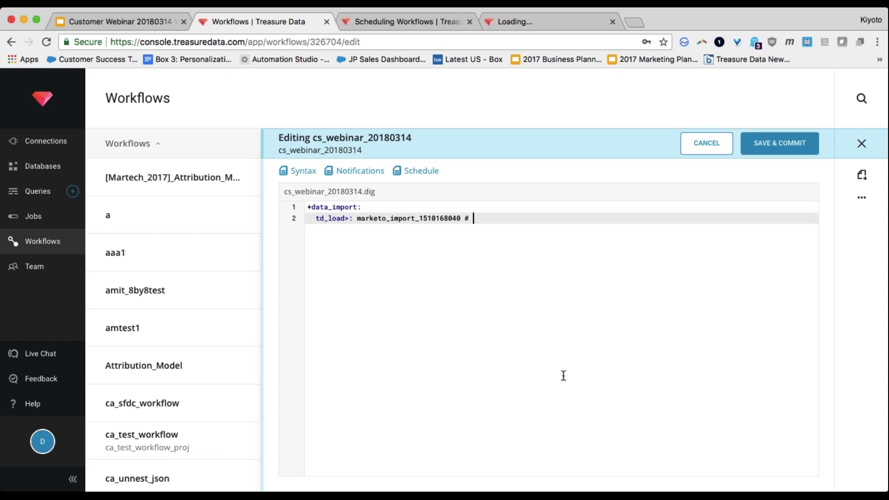
Step: Add the comment '#bring data in!' under +data_import and save the workflow
key(Up)
key(Return)
text(T)
key(Escape)
key(BackSpace)
text(#bring data int!)
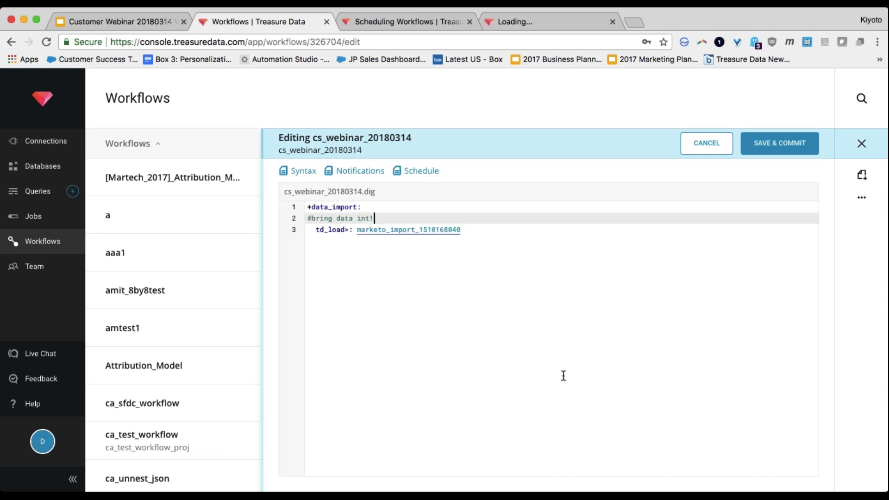
key(BackSpace)
text(!)
click(771, 142)
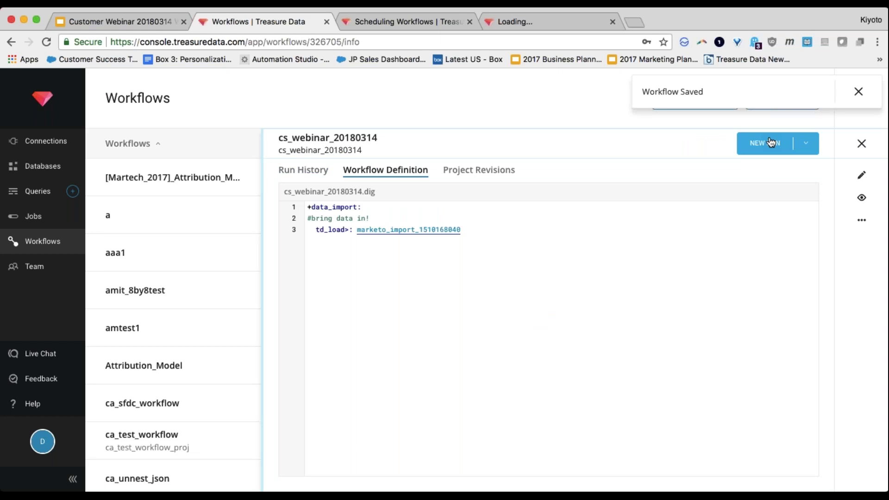
key(ctrl+Tab)
key(ctrl+Tab)
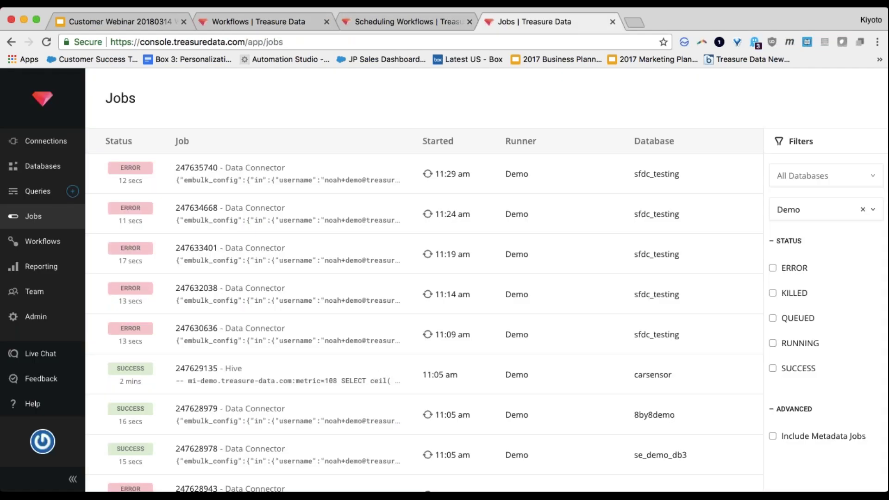
Step: Check a Marketo input transfer's Edit Transfer settings, close them unchanged, and return to the docs
click(48, 148)
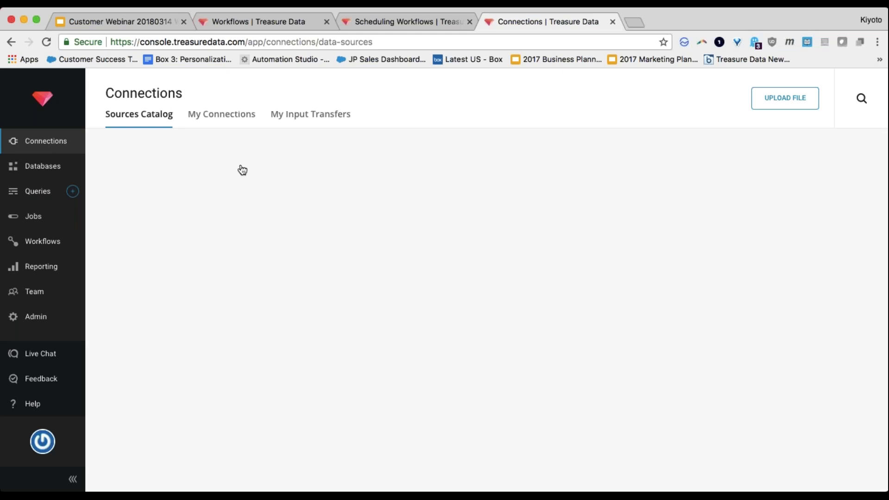
click(330, 115)
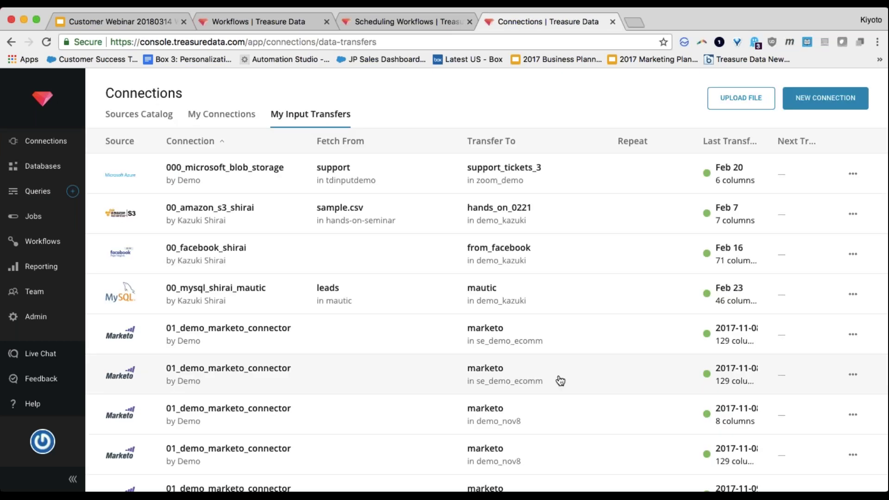
scroll(559, 379, down, 1)
scroll(561, 380, down, 4)
scroll(639, 321, up, 1)
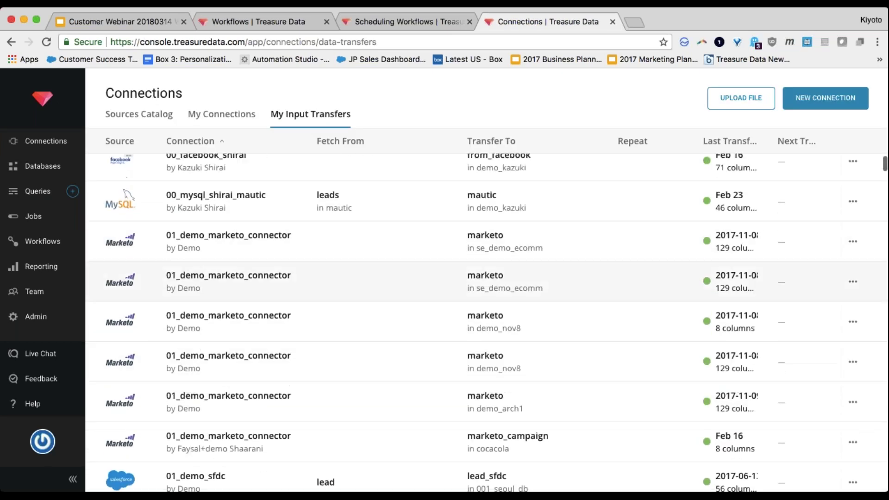
click(853, 242)
click(845, 271)
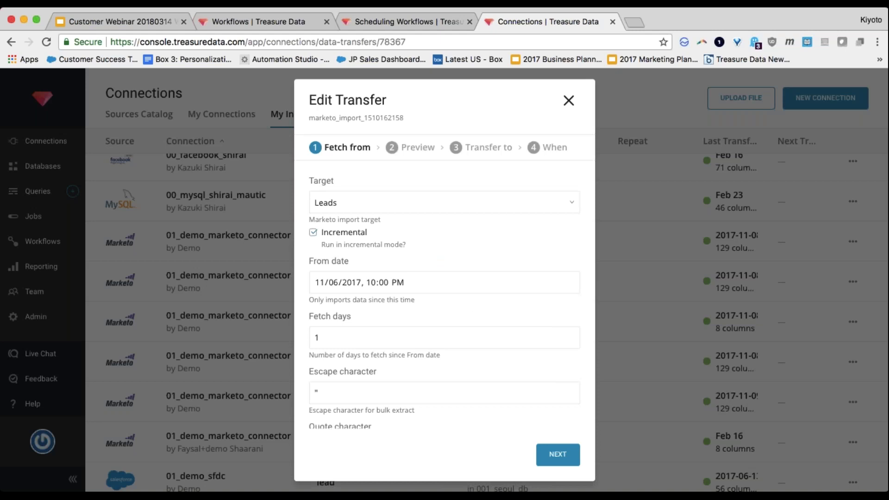
click(569, 101)
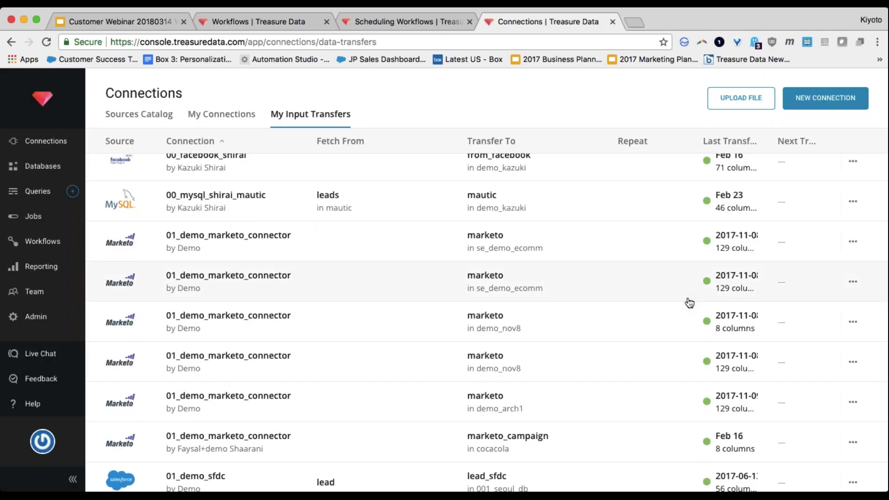
key(ctrl+shift+Tab)
scroll(502, 282, up, 7)
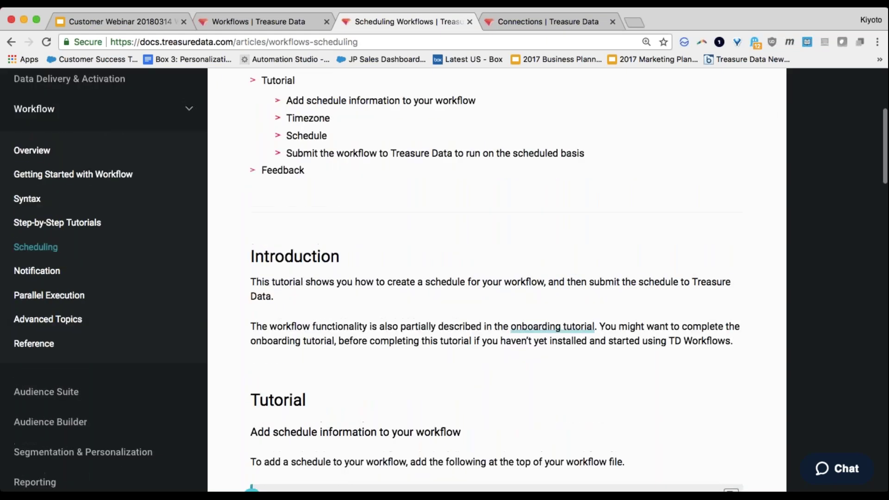
Step: Browse the workflow docs via Advanced Topics to the Workflow Notification article
scroll(502, 282, down, 1)
scroll(502, 282, up, 1)
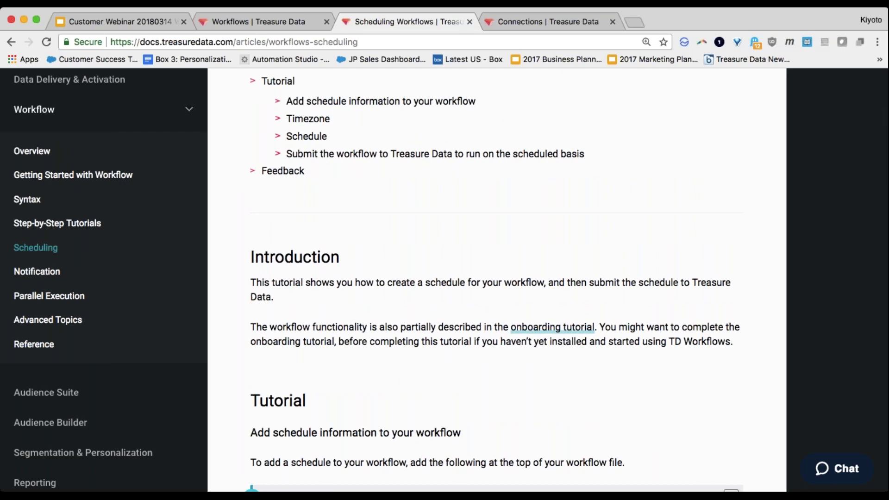
scroll(502, 281, up, 1)
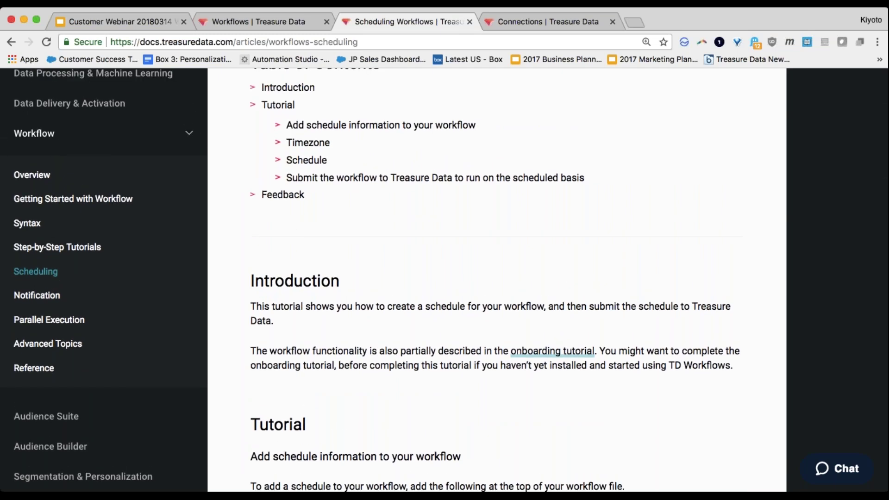
scroll(502, 282, up, 1)
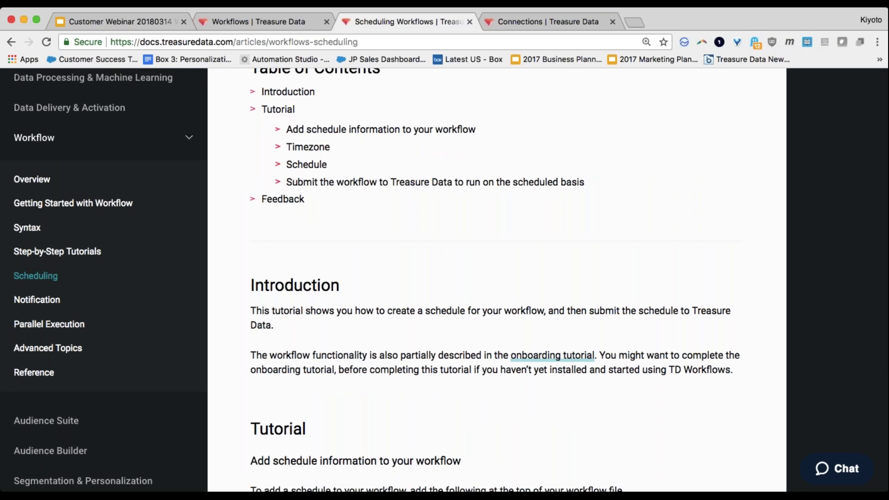
scroll(502, 282, up, 1)
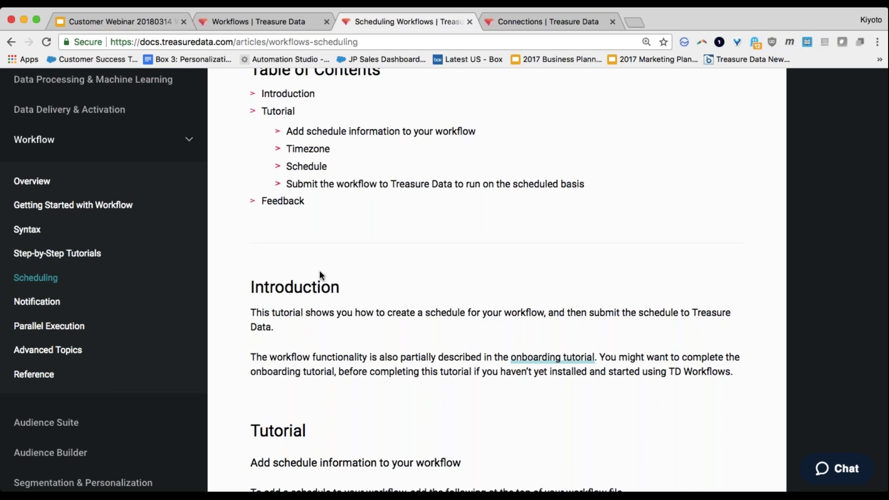
scroll(319, 271, down, 3)
scroll(319, 273, up, 2)
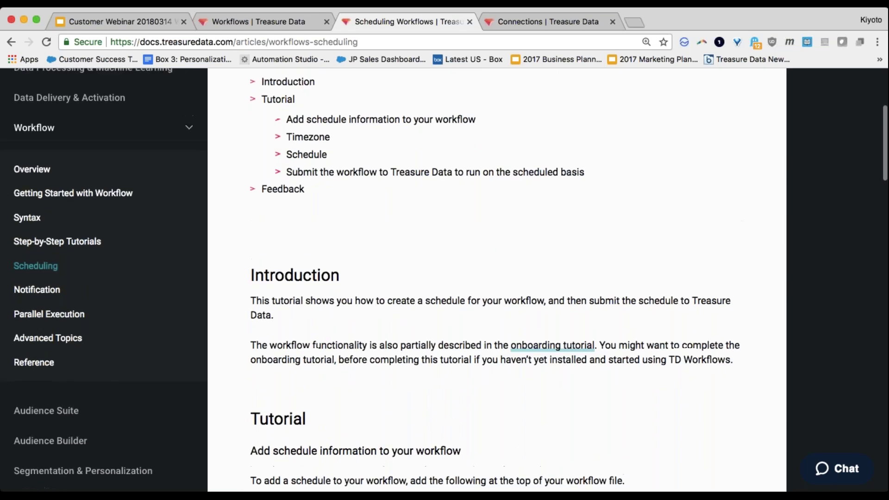
scroll(320, 270, up, 1)
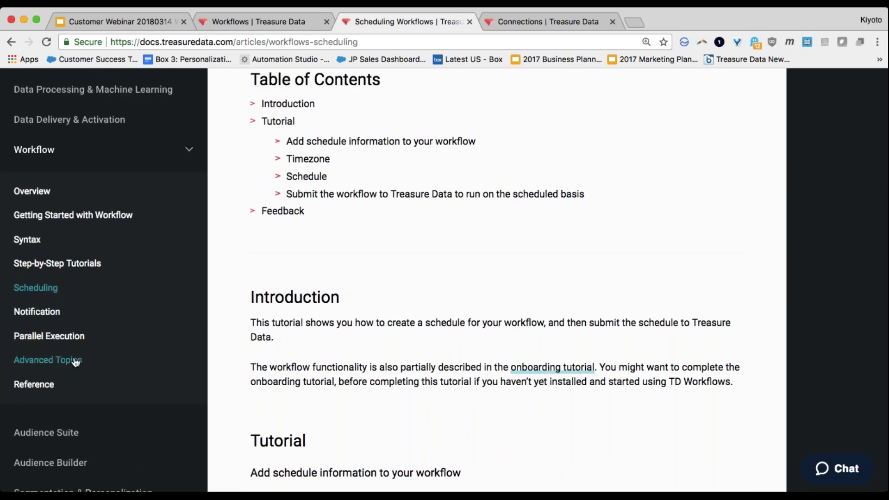
click(67, 361)
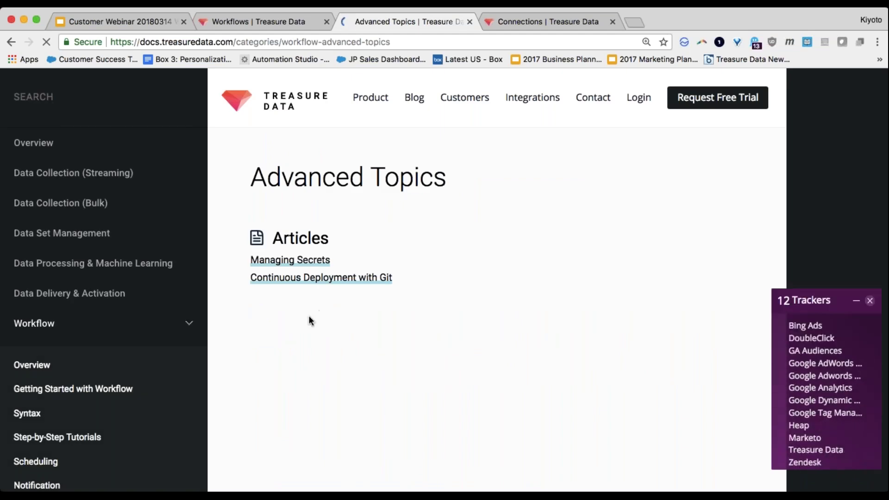
scroll(305, 338, down, 1)
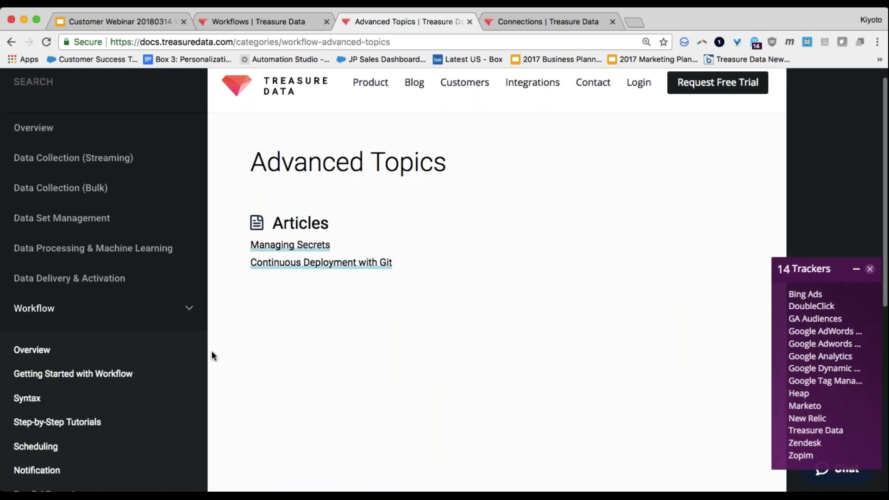
scroll(211, 352, down, 2)
click(37, 427)
Step: Highlight the _error failure-email example and the word mail, then switch to the Customer Webinar slides
scroll(410, 307, down, 10)
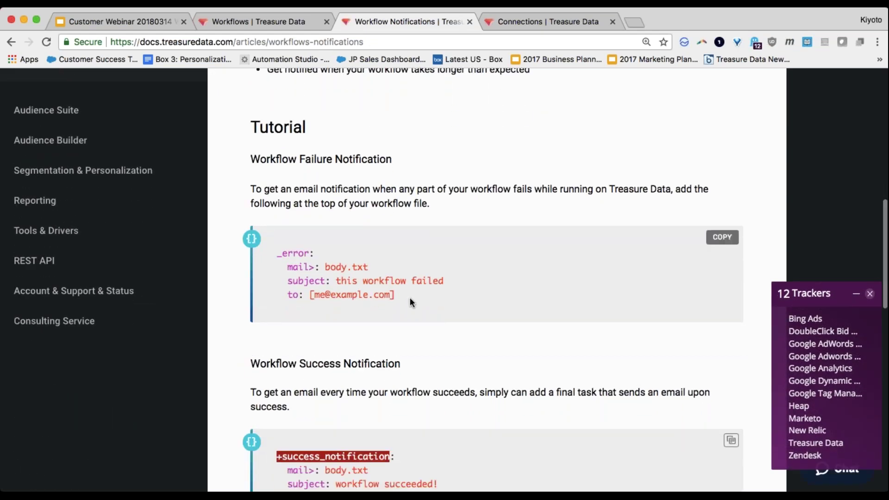
drag(410, 297, 256, 261)
click(330, 338)
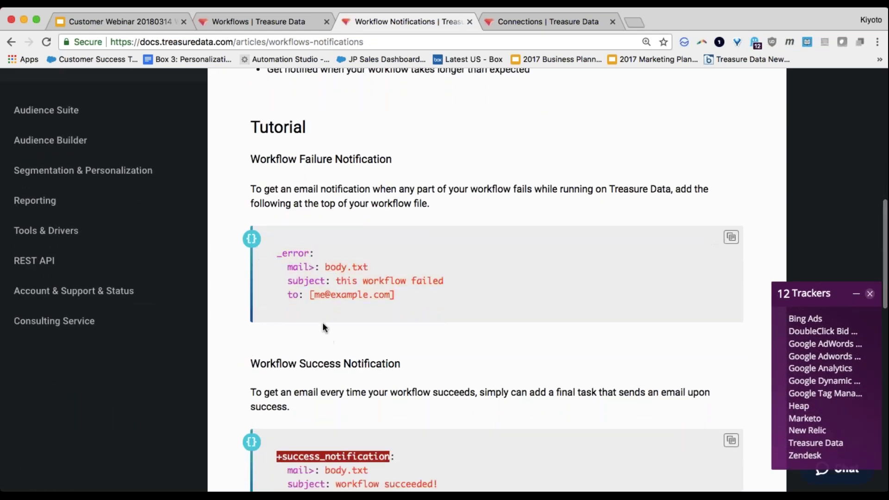
double_click(300, 267)
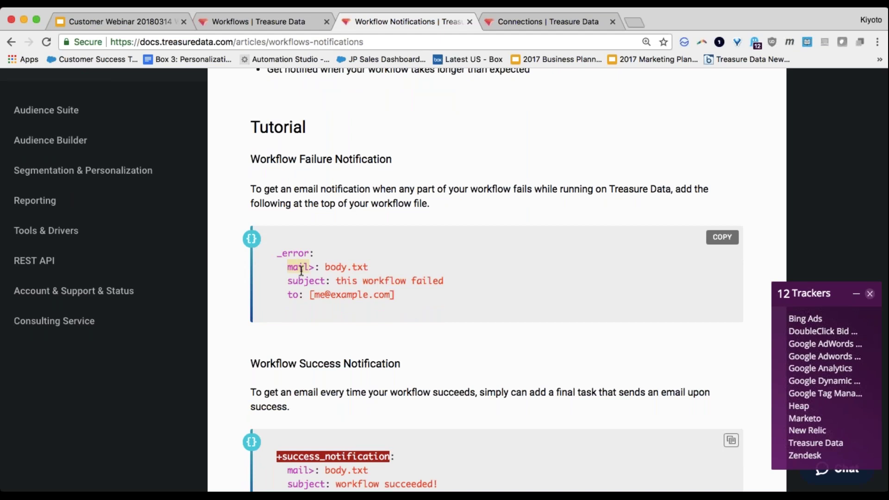
scroll(331, 340, down, 1)
scroll(331, 341, down, 1)
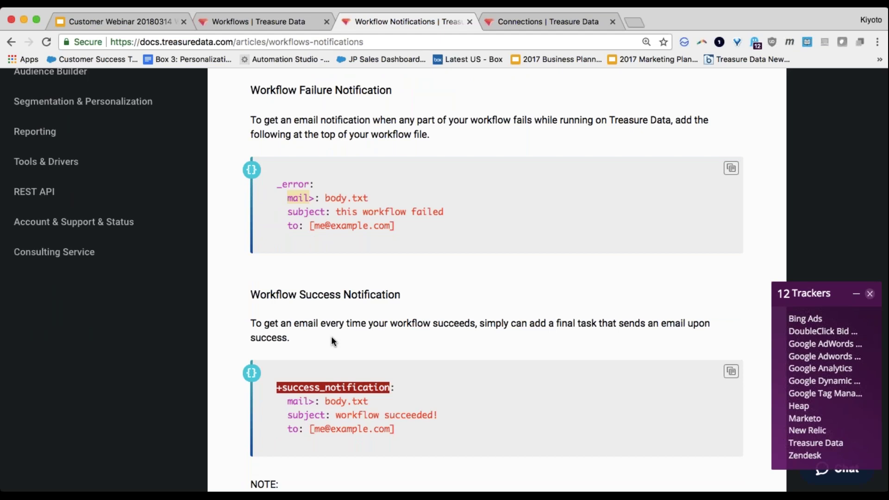
scroll(331, 340, up, 2)
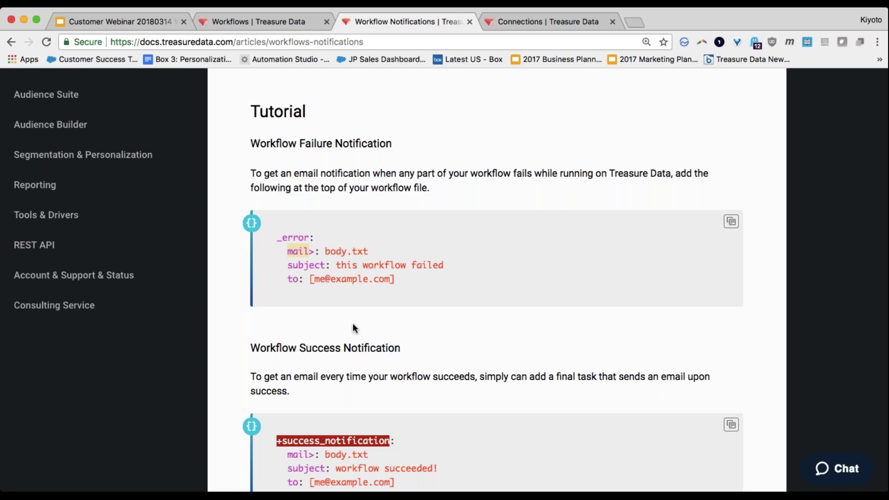
scroll(353, 324, down, 5)
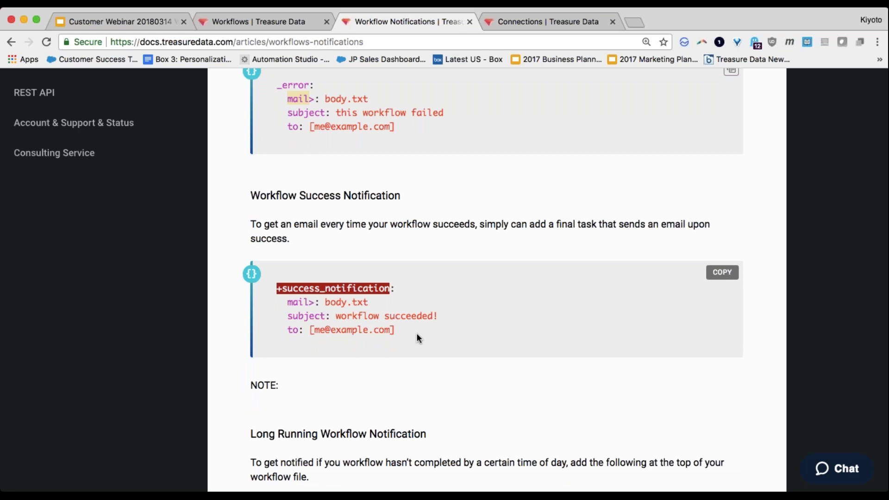
scroll(435, 327, up, 1)
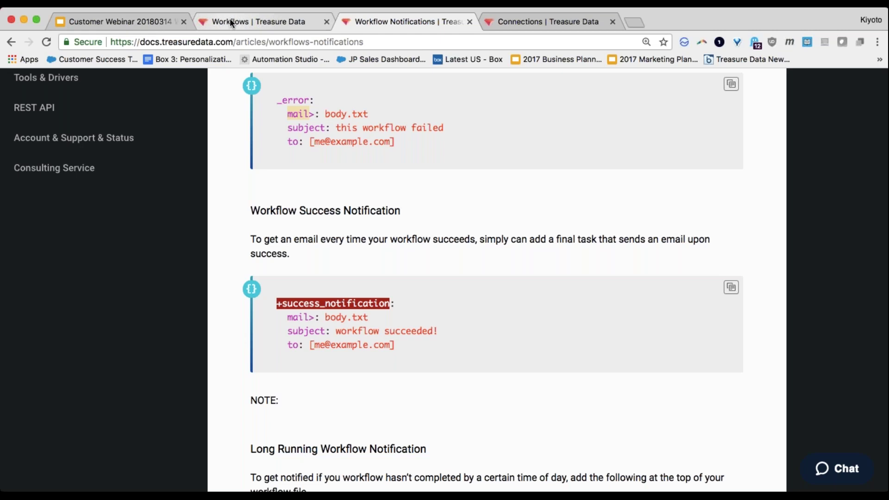
click(137, 22)
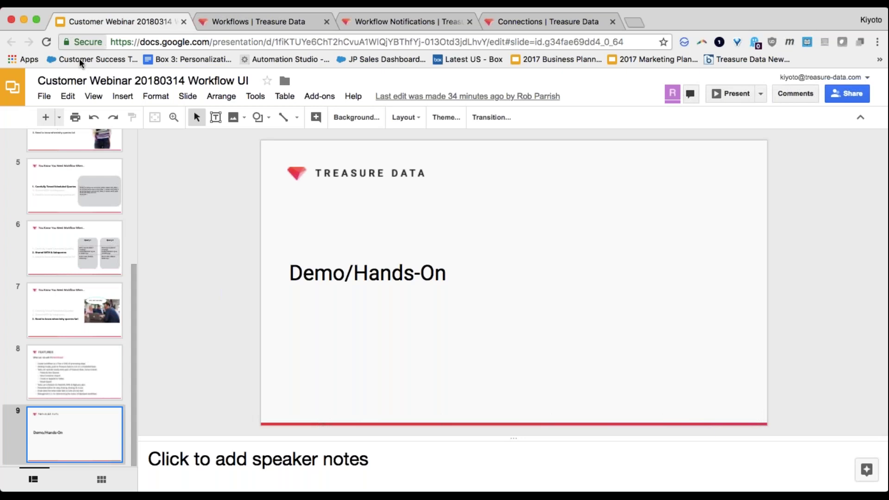
Step: Return to the cs_webinar_20180314 workflow definition in the Workflows browser tab
click(252, 22)
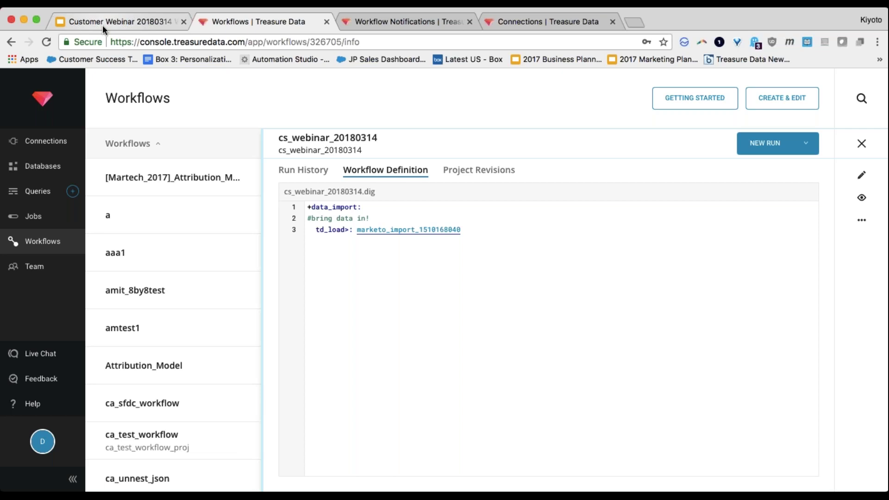
Step: Present the Customer Webinar deck starting from slide 10 on long-running workflows
click(101, 25)
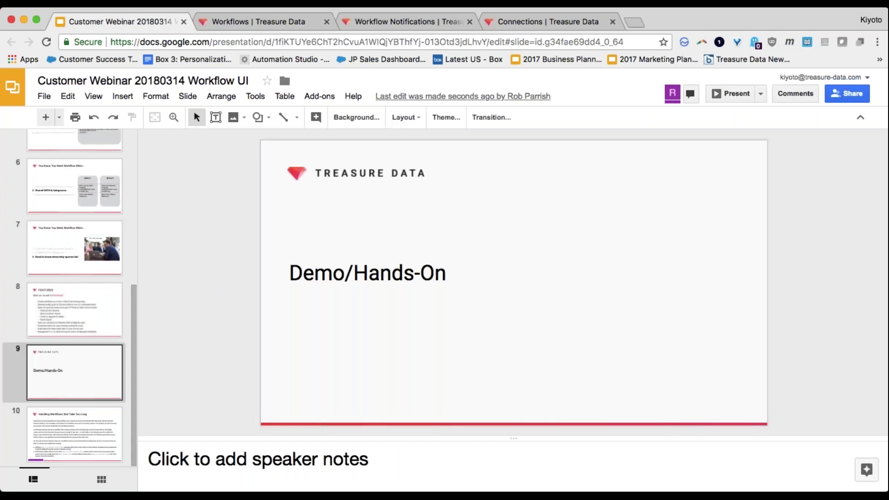
click(78, 446)
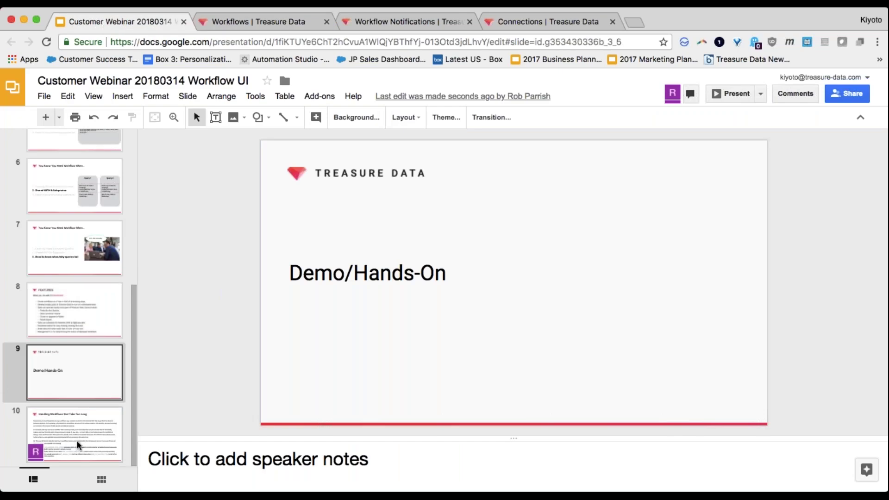
click(719, 97)
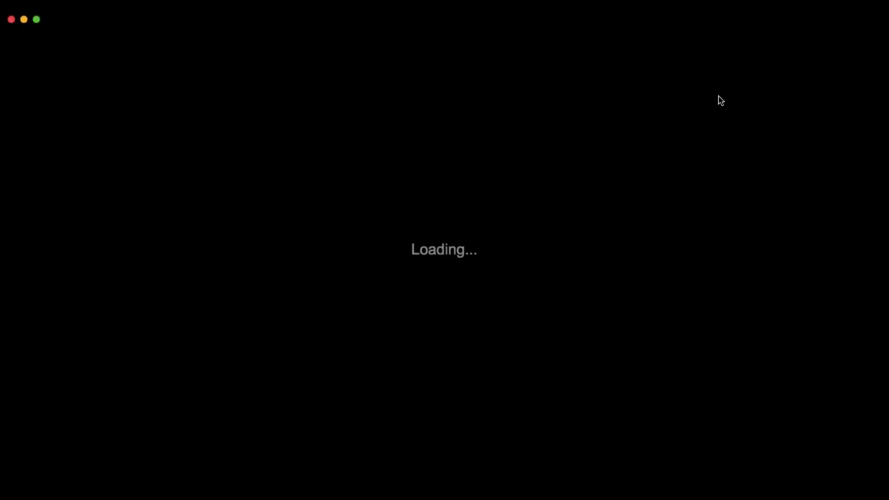